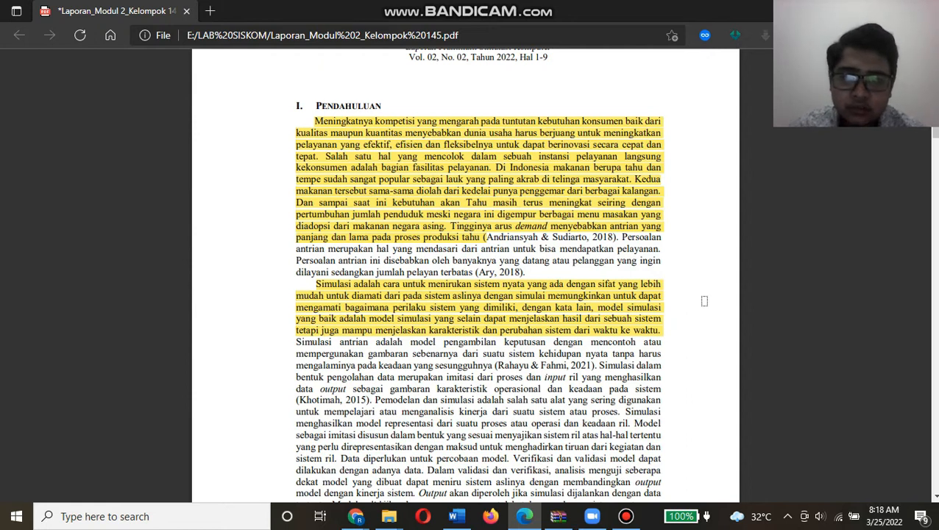
Read through the report's introduction and research methodology, including the tofu production activity table and the flowchart with its explanations.
scroll(700, 298, down, 1)
scroll(699, 296, down, 1)
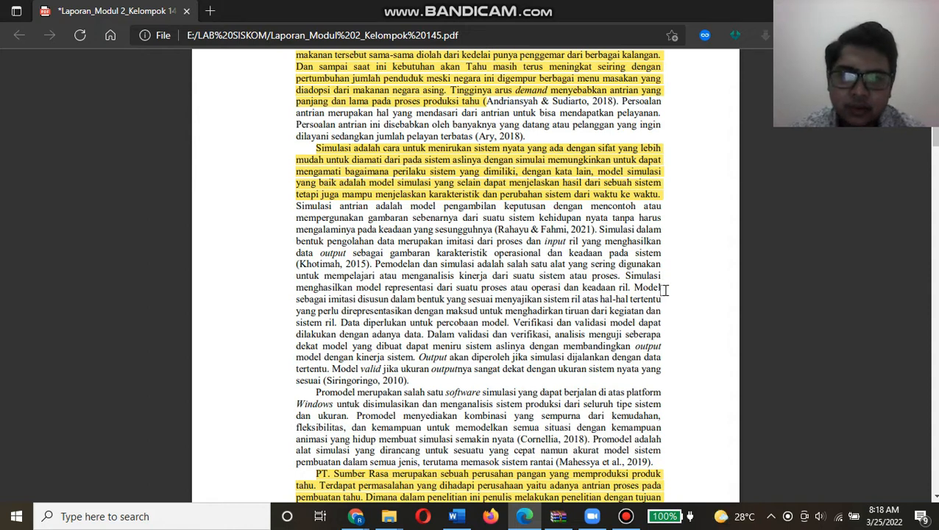
scroll(665, 291, down, 4)
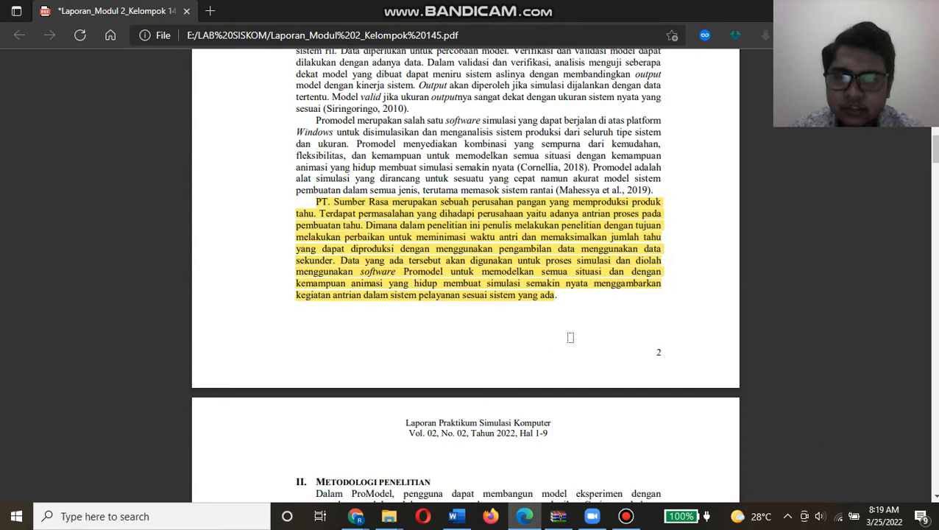
scroll(589, 318, down, 3)
scroll(588, 317, down, 3)
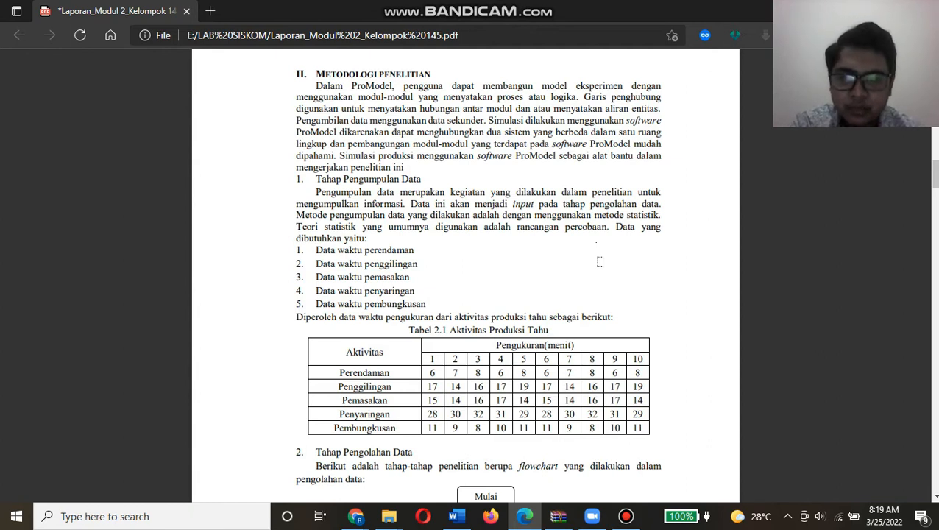
scroll(600, 262, down, 2)
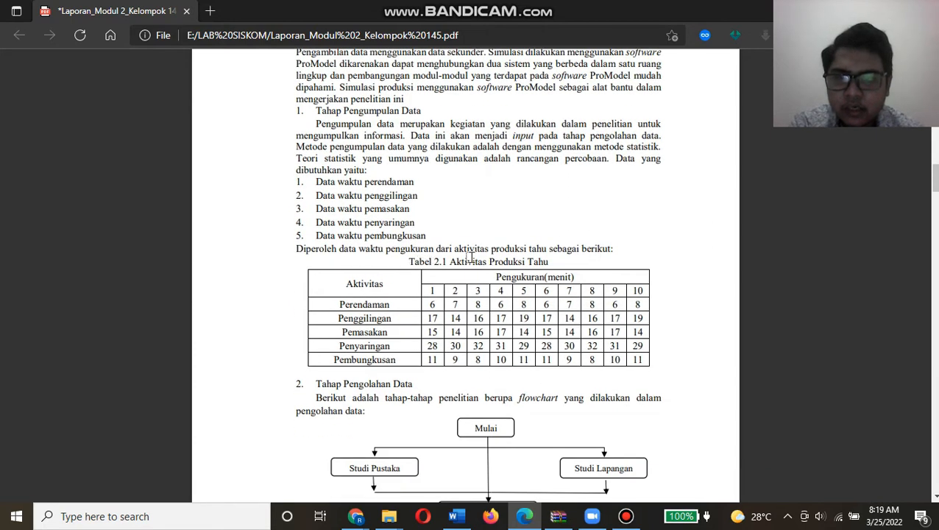
scroll(521, 256, down, 2)
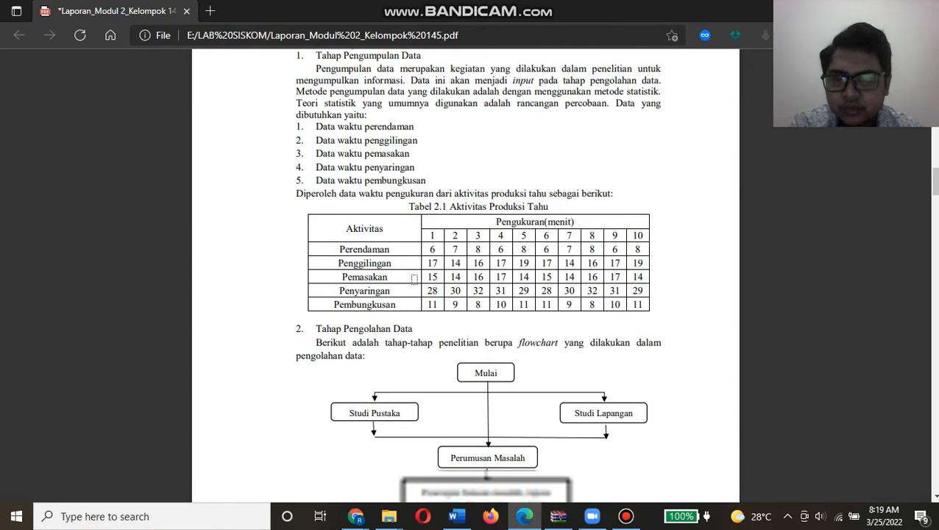
scroll(674, 239, down, 4)
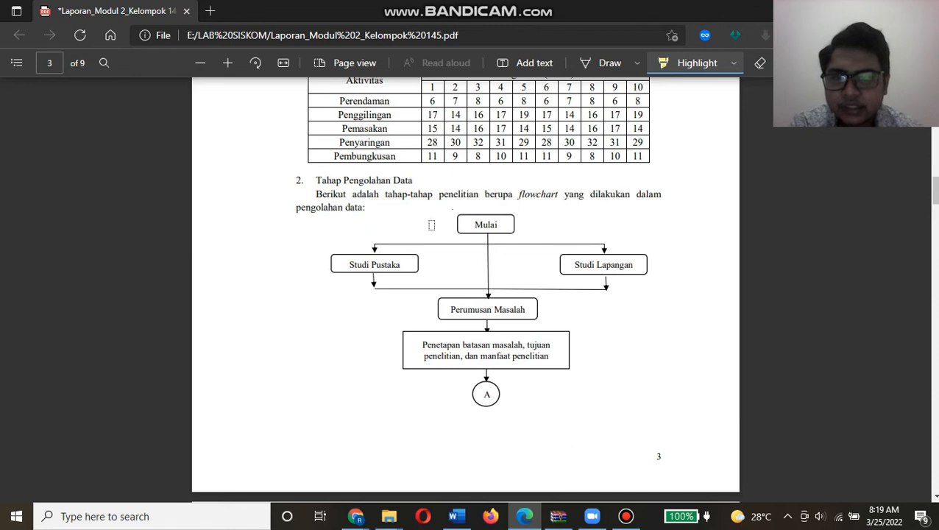
scroll(422, 224, down, 8)
scroll(434, 224, down, 8)
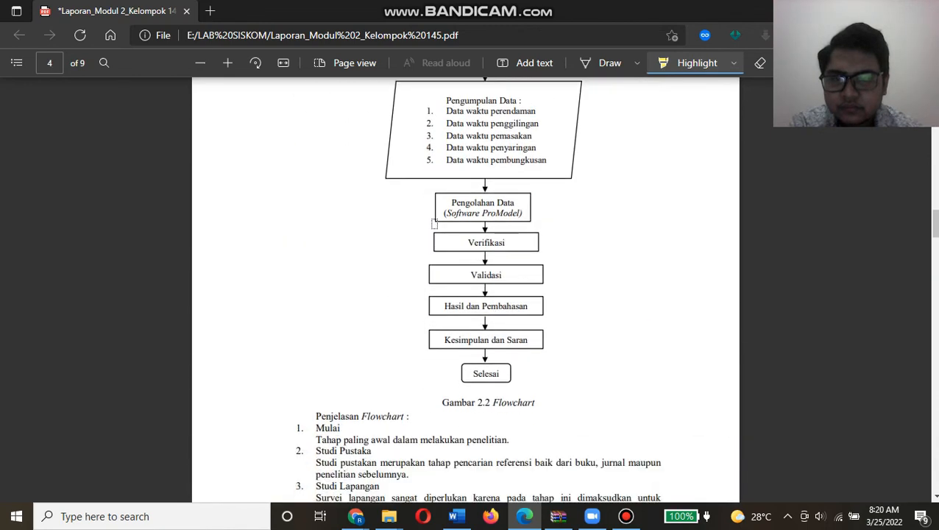
scroll(434, 224, down, 6)
scroll(434, 224, down, 4)
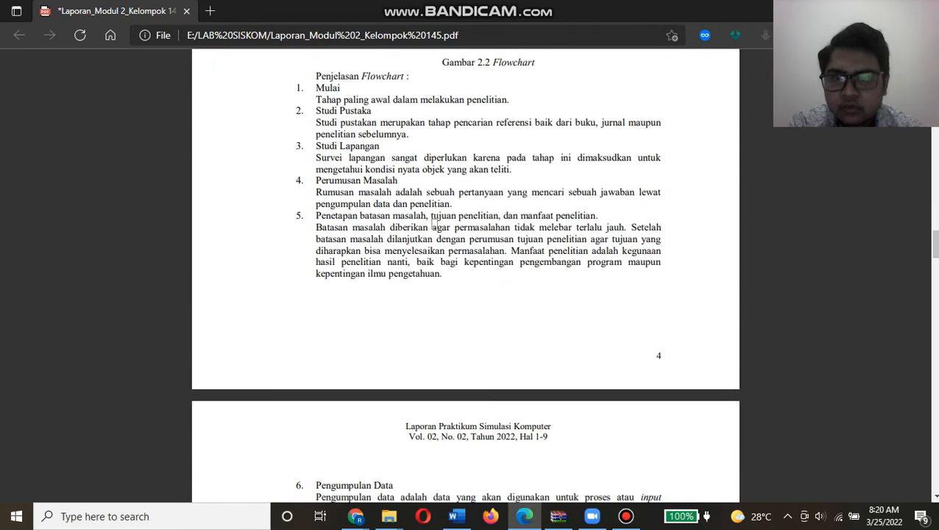
scroll(435, 224, down, 2)
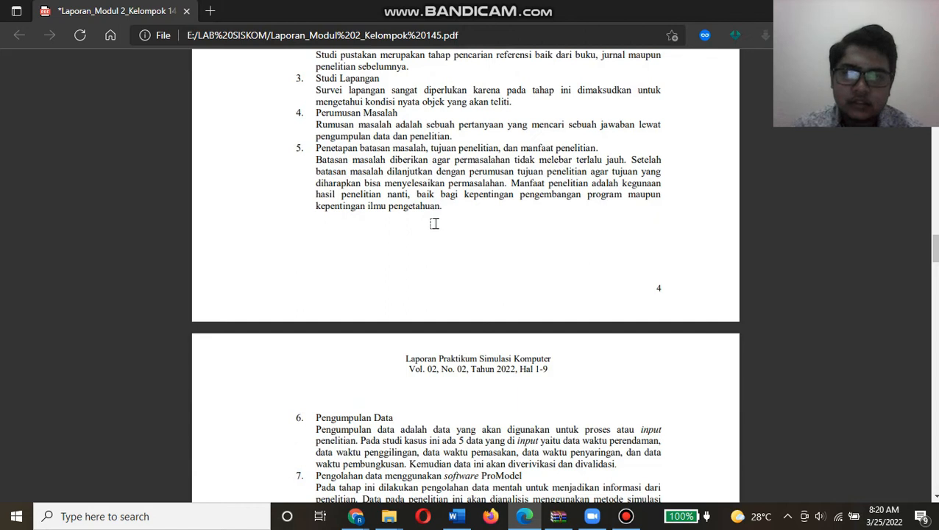
scroll(434, 223, down, 8)
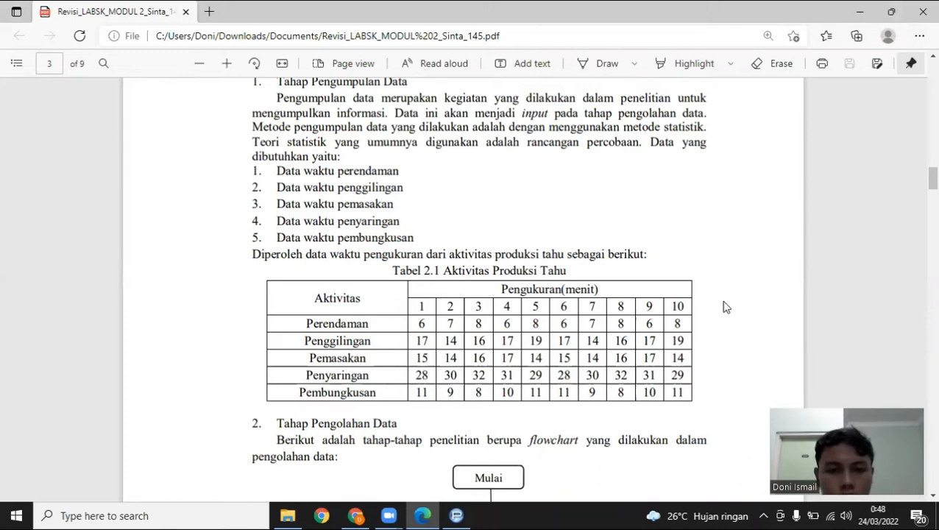
Switch to ProModel and create a new model titled "Modul 2" with meters as the distance unit.
click(468, 514)
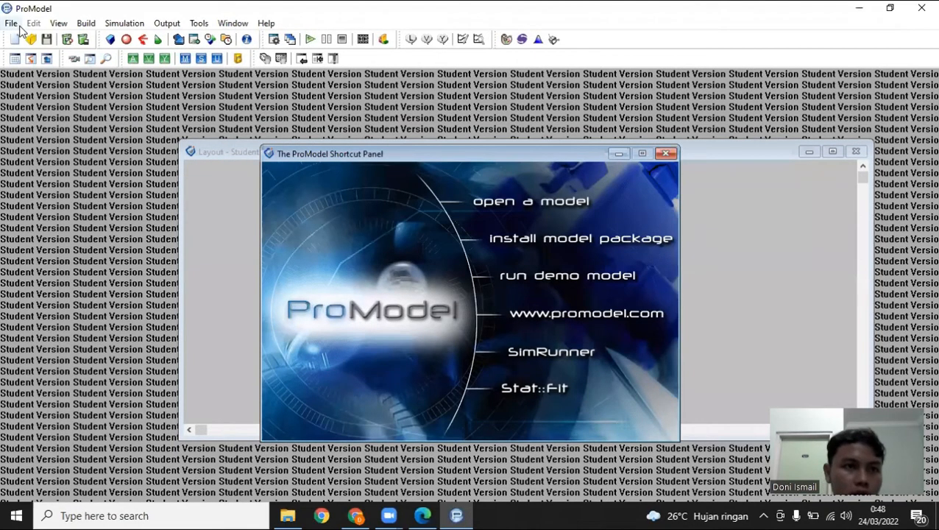
click(12, 23)
click(12, 23)
click(11, 24)
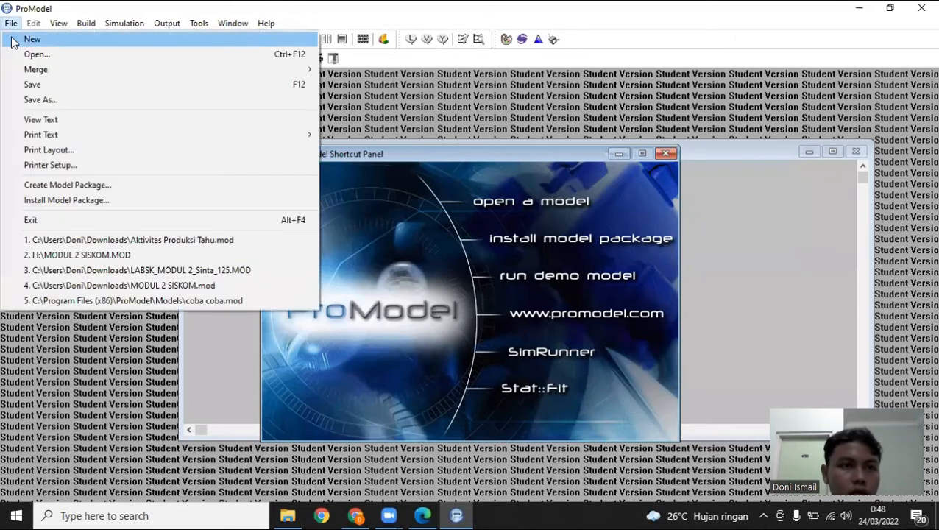
click(30, 38)
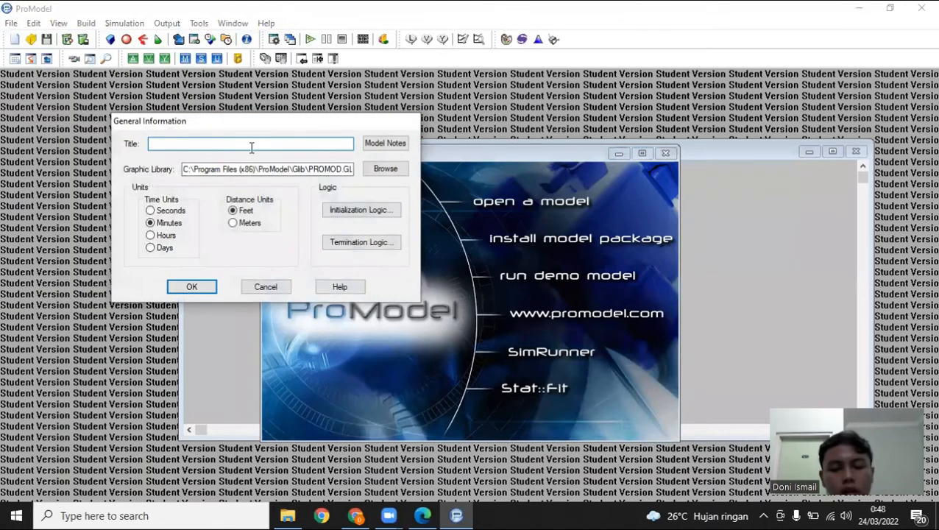
text(Modul 2)
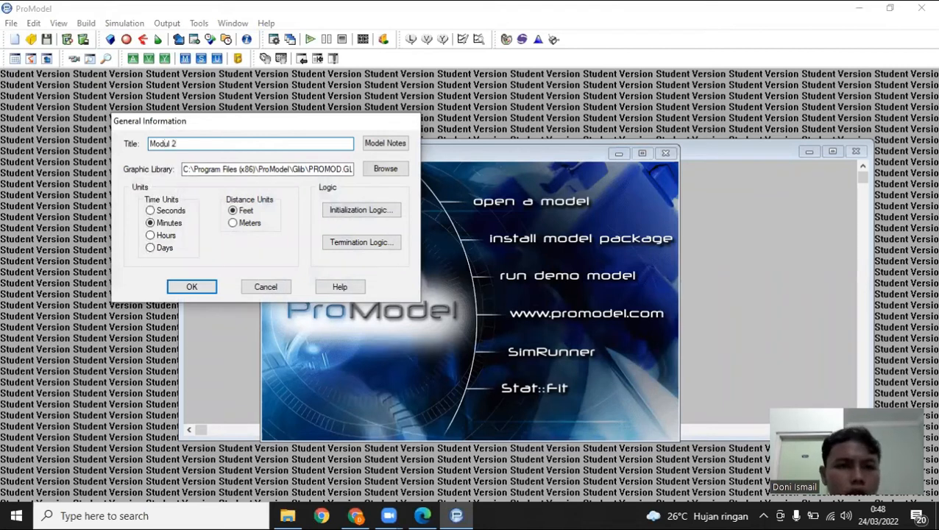
click(234, 223)
click(196, 287)
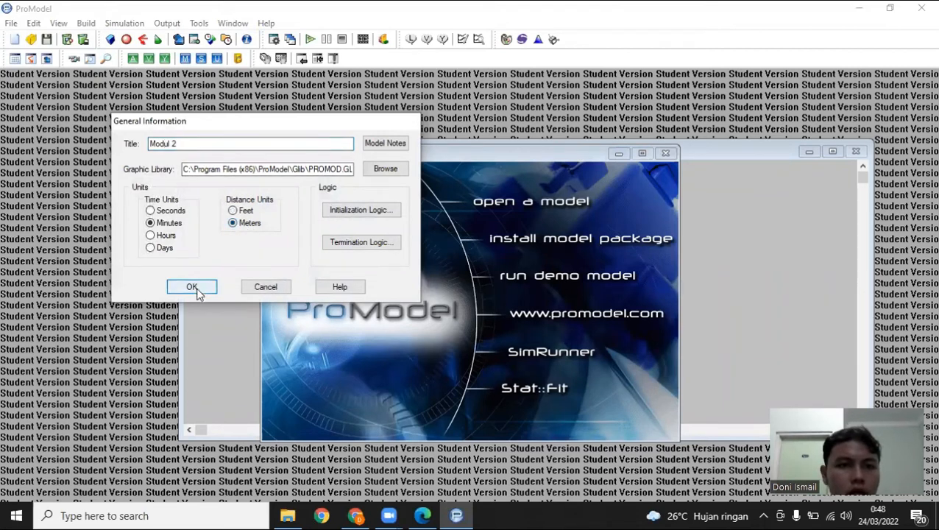
Open the Locations editor and move the Layout window clear of the locations table and the graphics library.
click(86, 24)
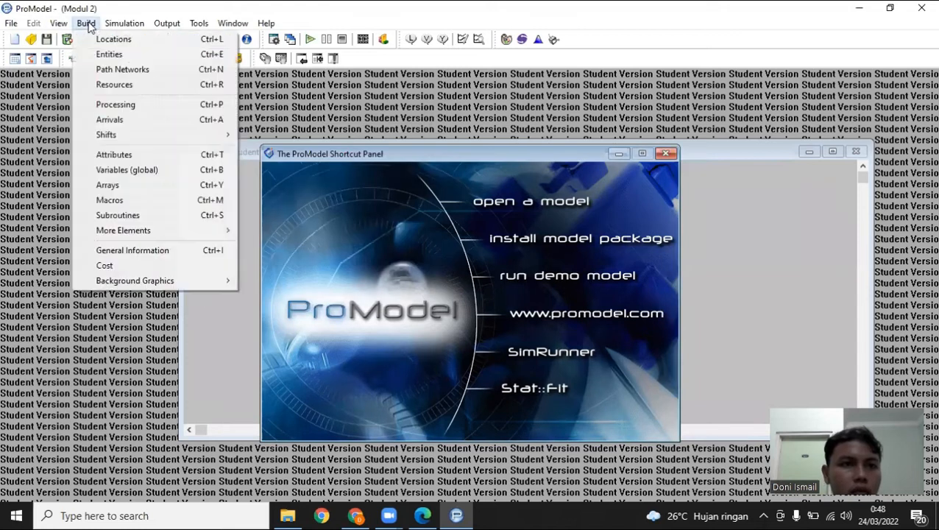
click(111, 39)
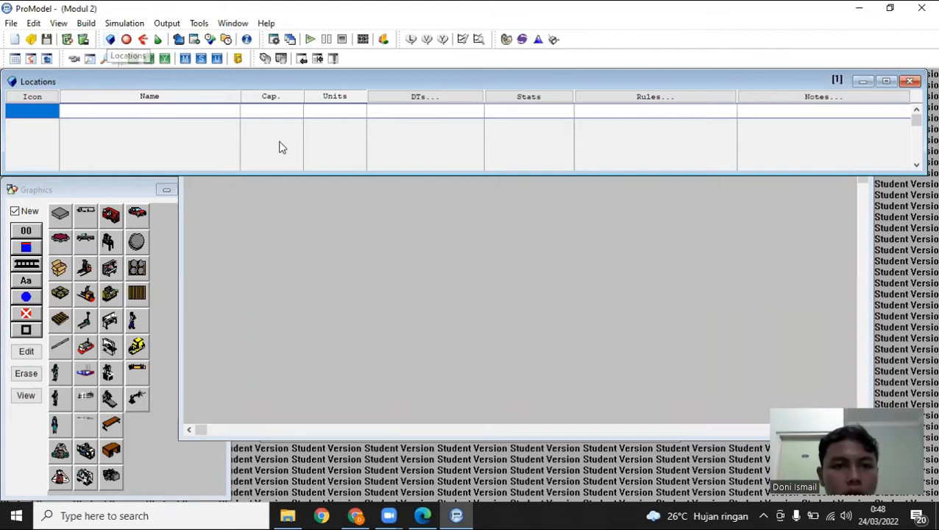
click(298, 186)
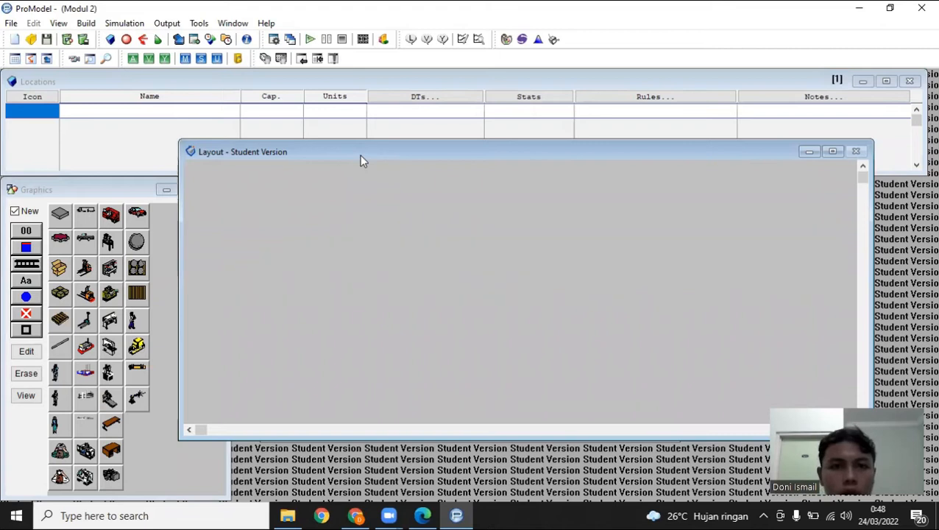
drag(361, 160, 409, 192)
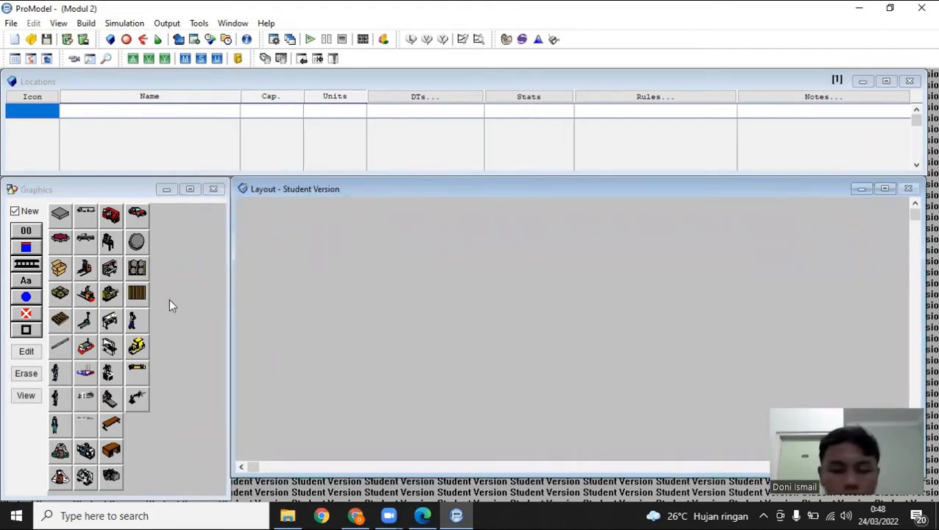
Place an enlarged pallet location in the upper-left area of the layout and add its name label beneath it.
click(59, 320)
click(335, 246)
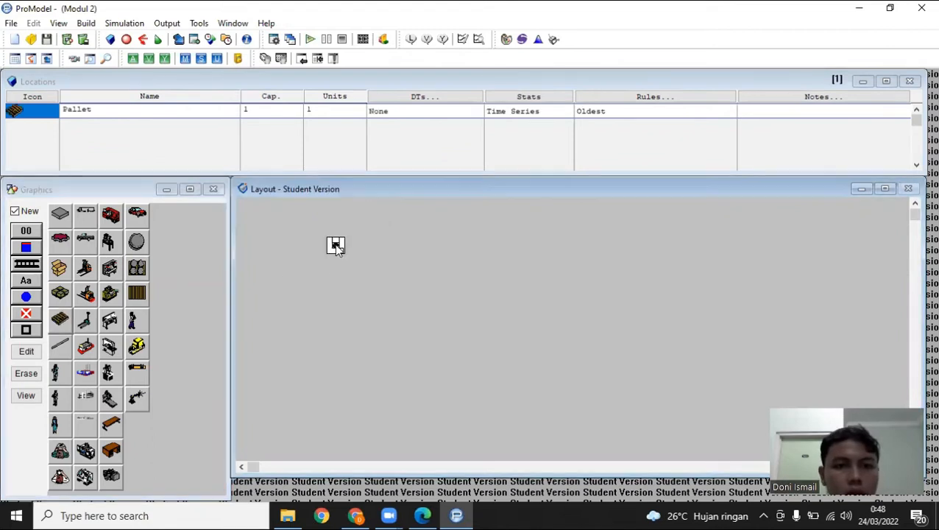
drag(342, 253, 414, 308)
drag(368, 283, 351, 270)
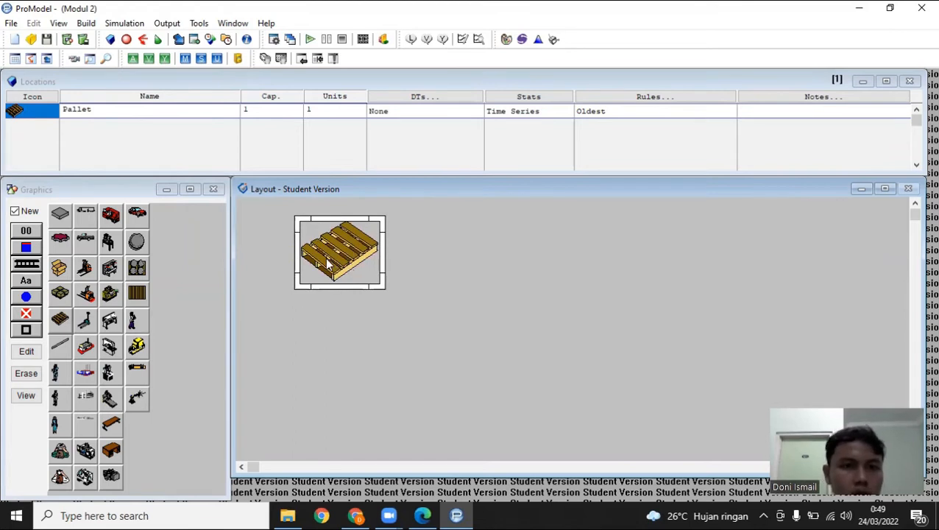
click(16, 212)
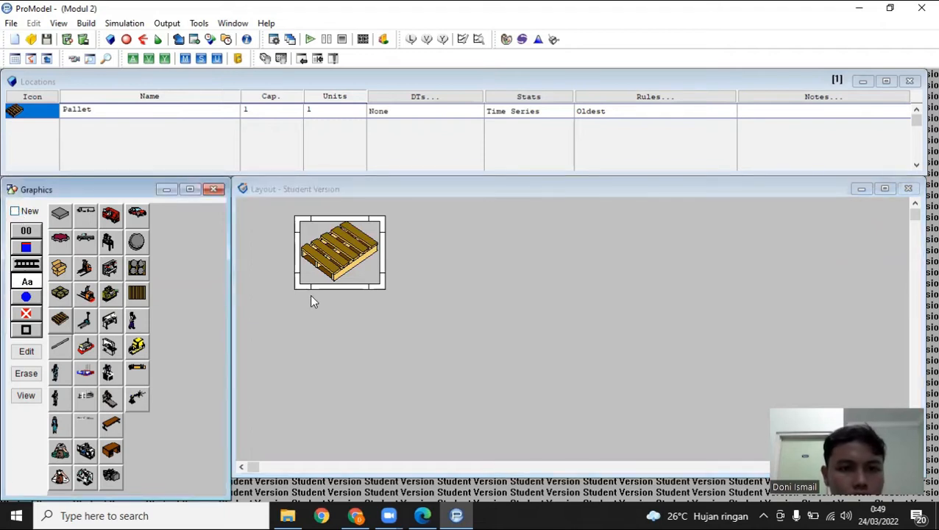
click(335, 301)
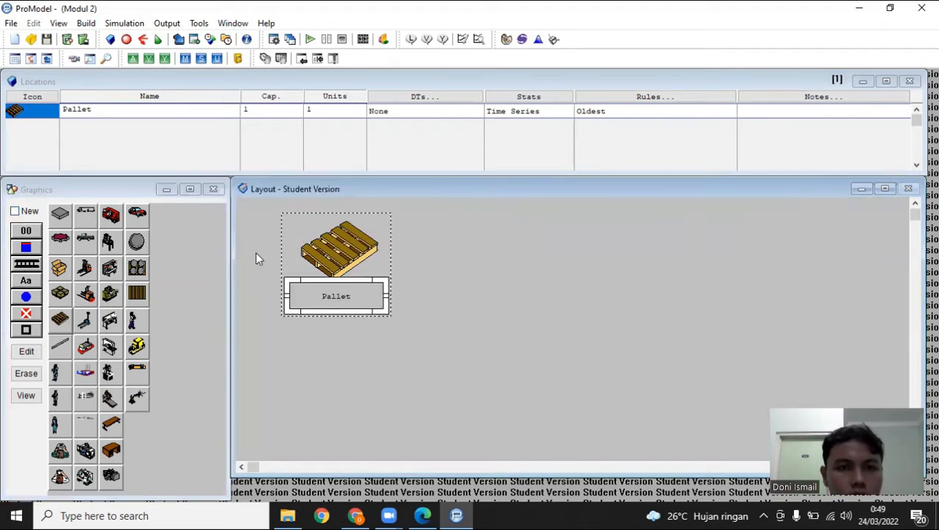
Rename the pallet location as Perendaman.
click(121, 110)
key(BackSpace)
key(BackSpace)
key(BackSpace)
key(BackSpace)
key(BackSpace)
text(er)
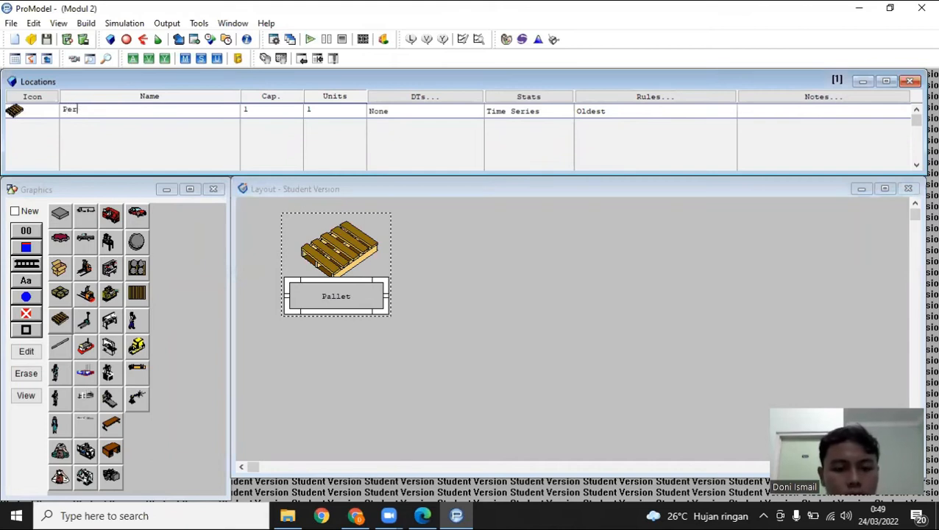
text(endaman)
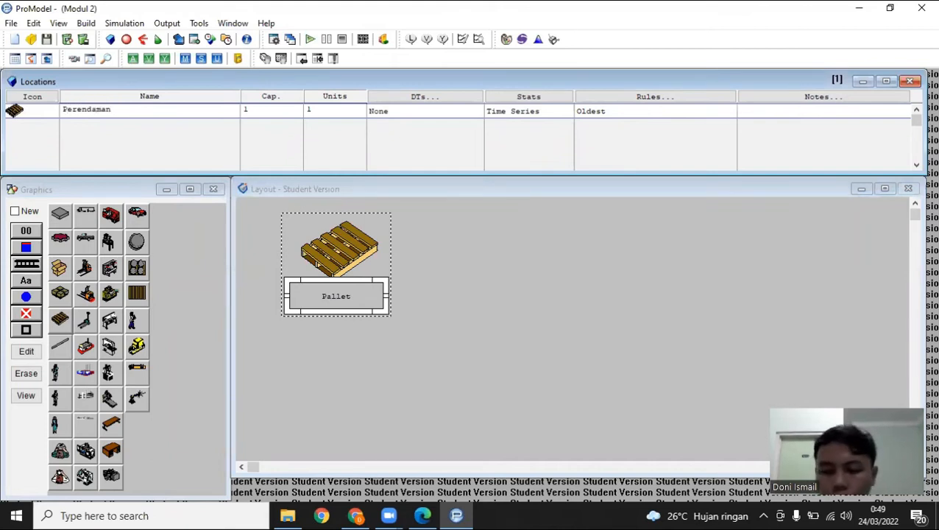
key(Return)
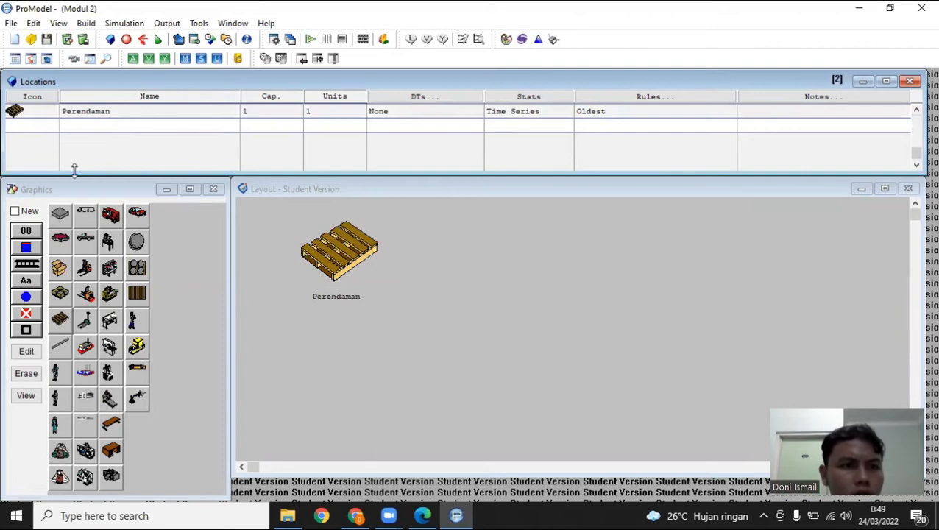
Add a separate, enlarged lathe location to the right of Perendaman in the layout and place its name label beneath it.
click(20, 214)
click(20, 213)
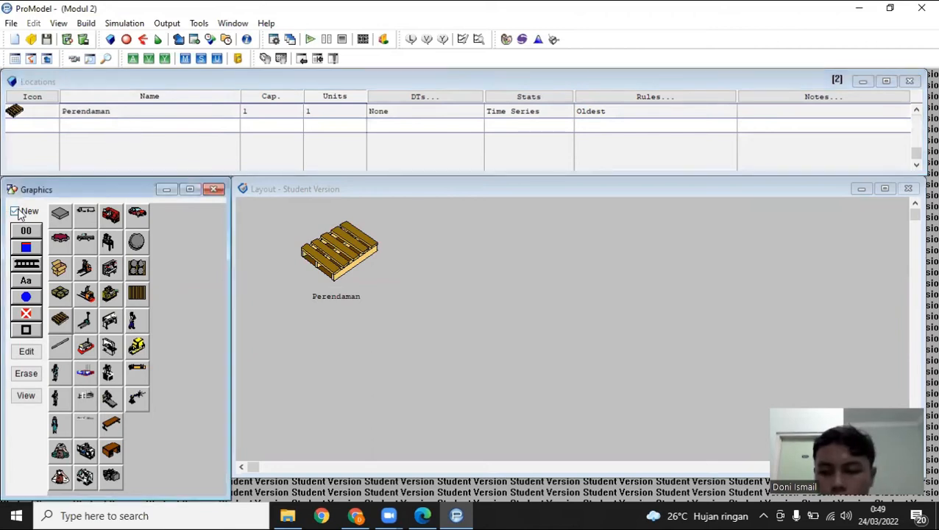
click(86, 477)
click(499, 249)
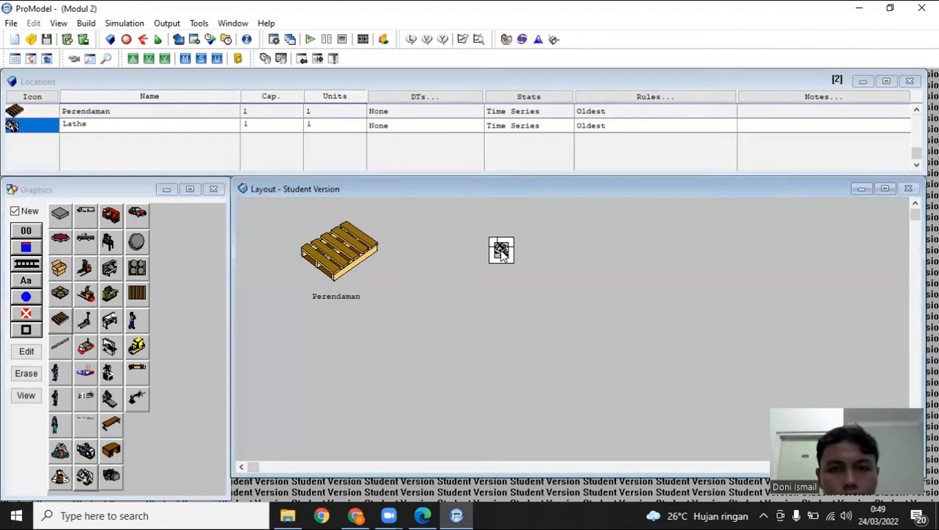
drag(513, 262, 554, 309)
drag(521, 272, 519, 243)
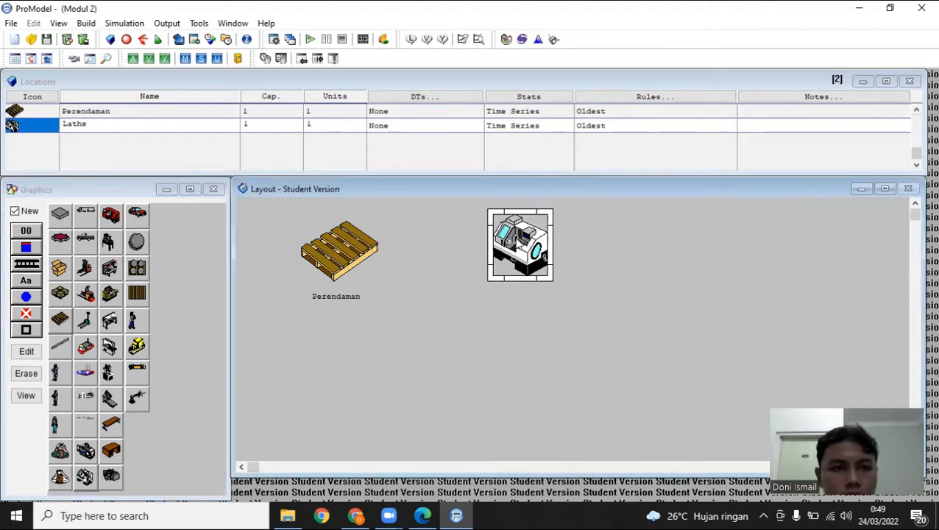
click(14, 213)
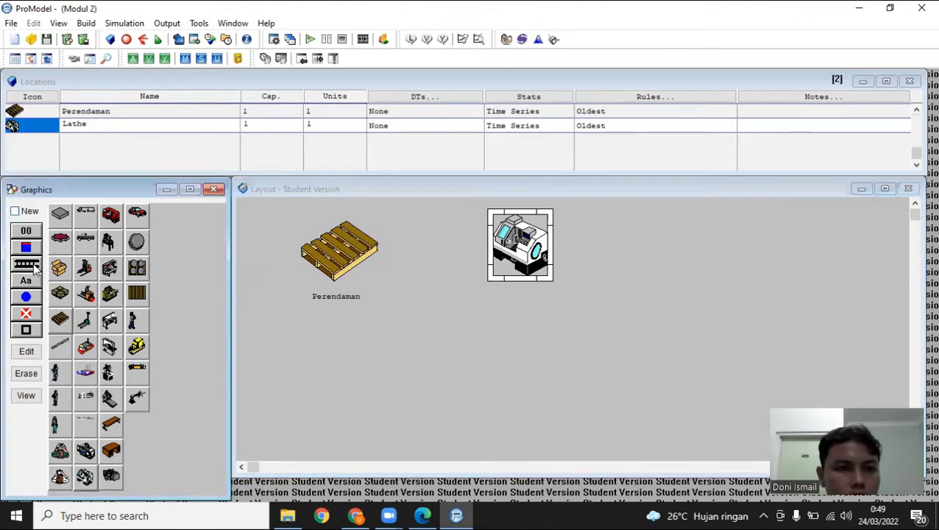
click(515, 289)
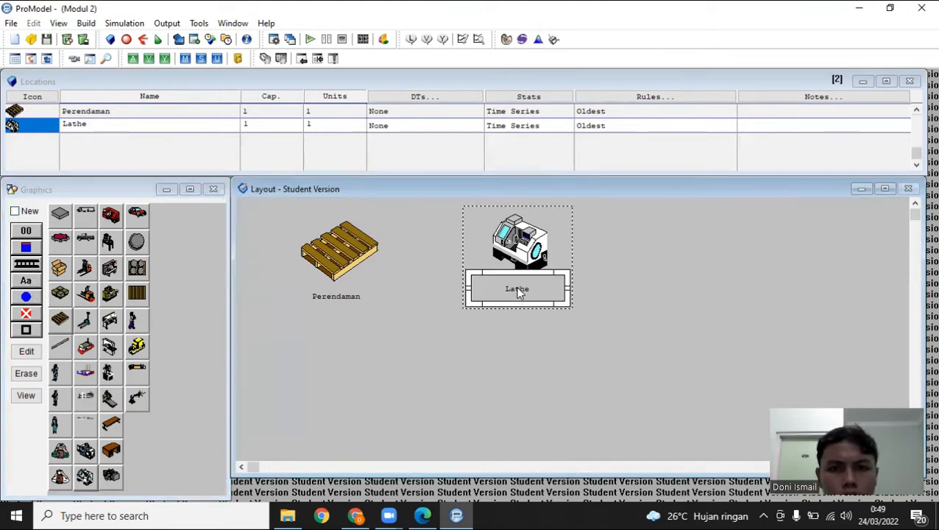
Rename the lathe location as Penggilingan.
click(100, 122)
key(BackSpace)
key(BackSpace)
key(BackSpace)
key(BackSpace)
key(BackSpace)
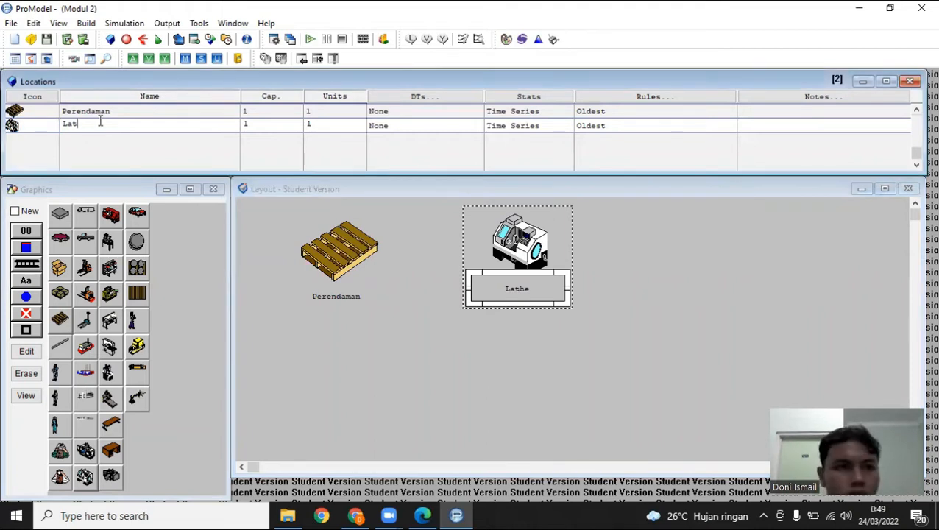
text(Pengg)
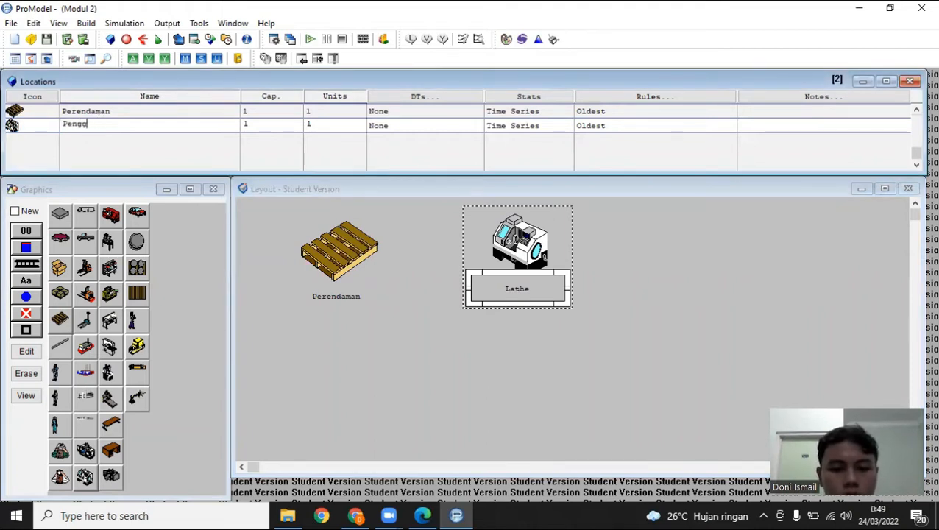
text(ilingan)
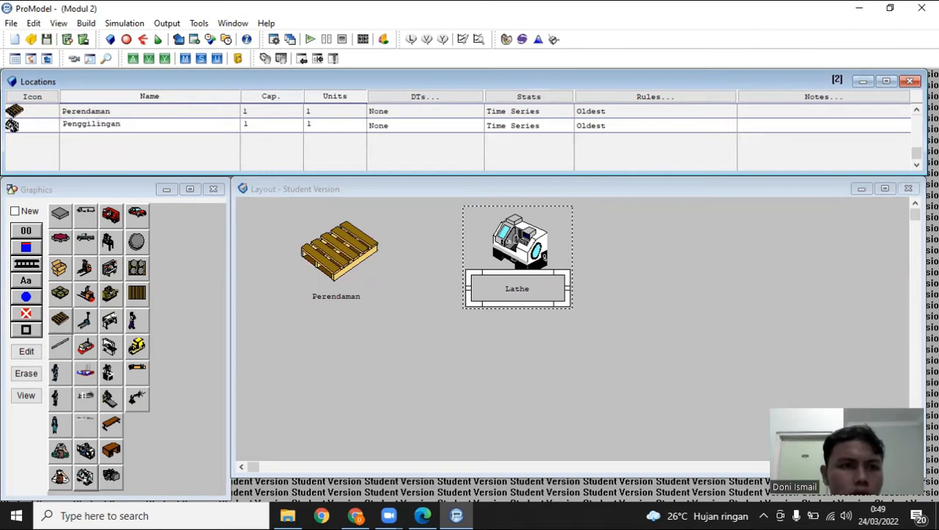
key(Return)
Add a separate, enlarged brake machine location to the right of Penggilingan and place its name label beneath it.
click(16, 212)
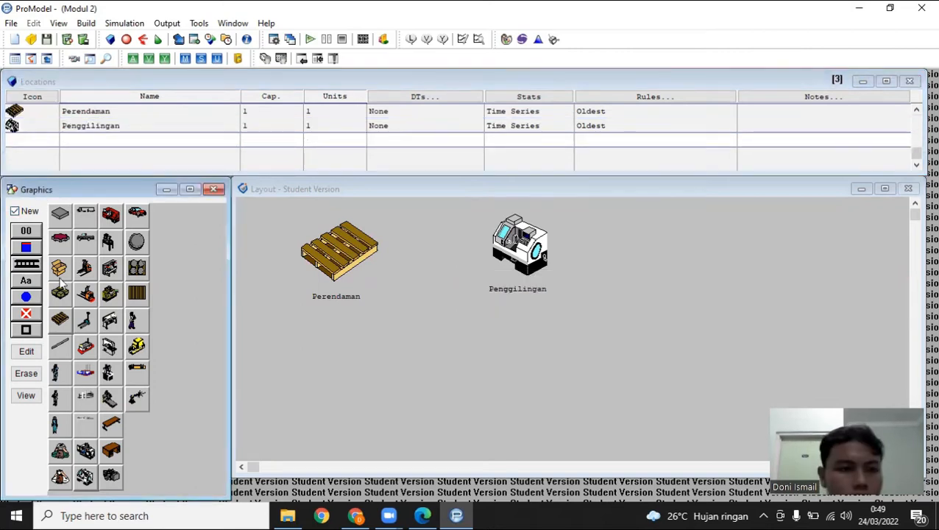
click(110, 321)
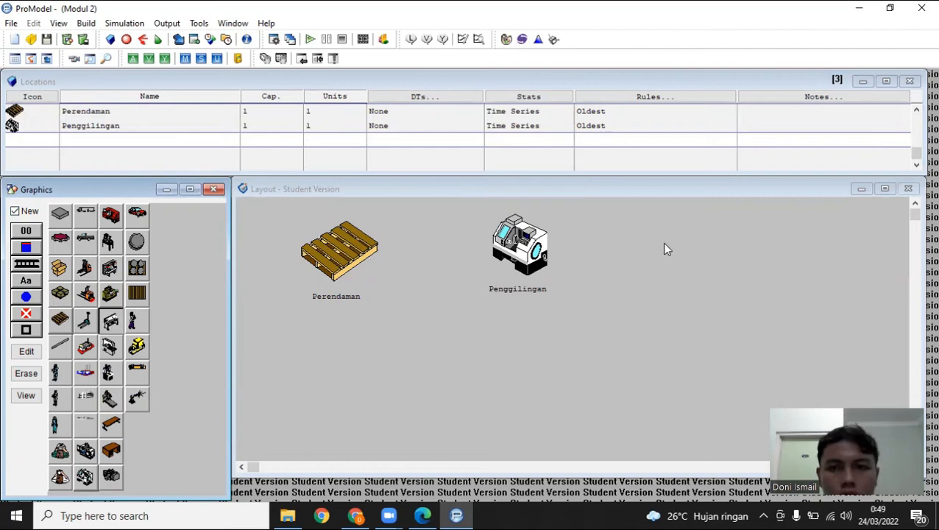
click(664, 249)
drag(677, 257, 723, 289)
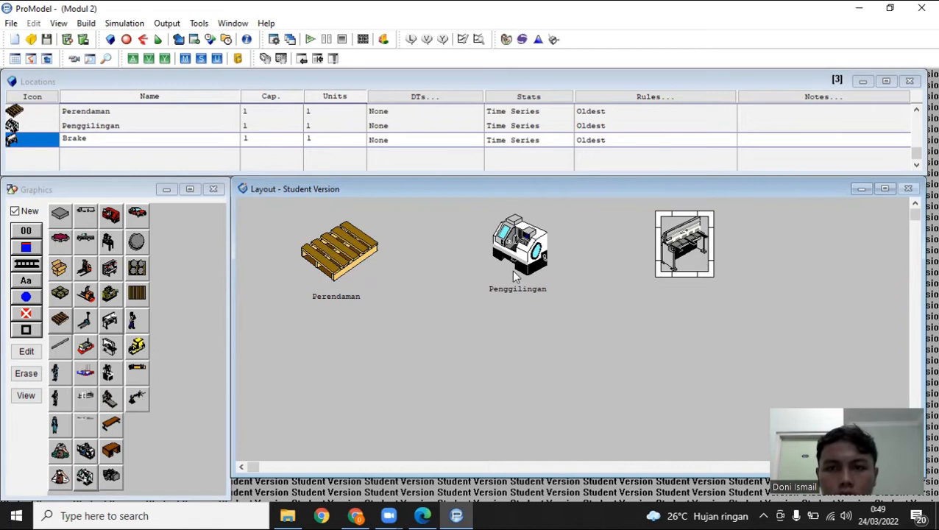
click(15, 211)
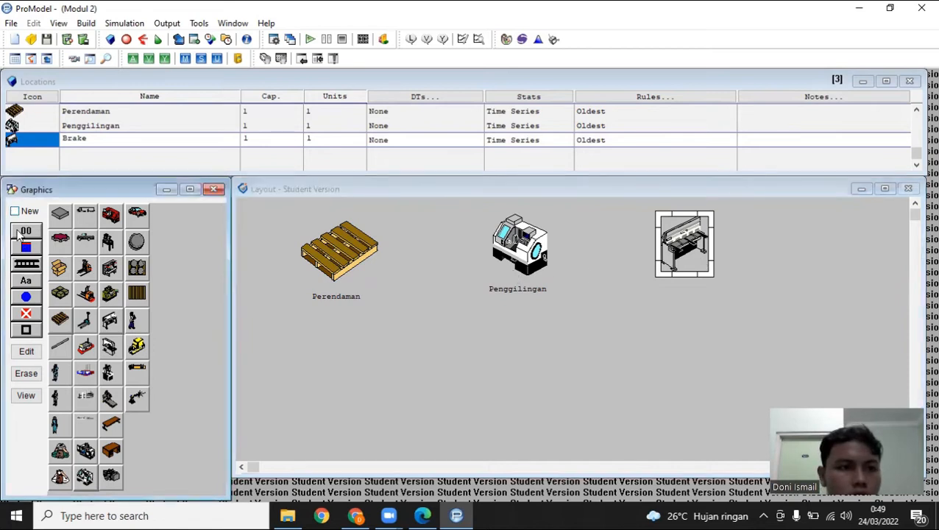
click(27, 281)
click(681, 279)
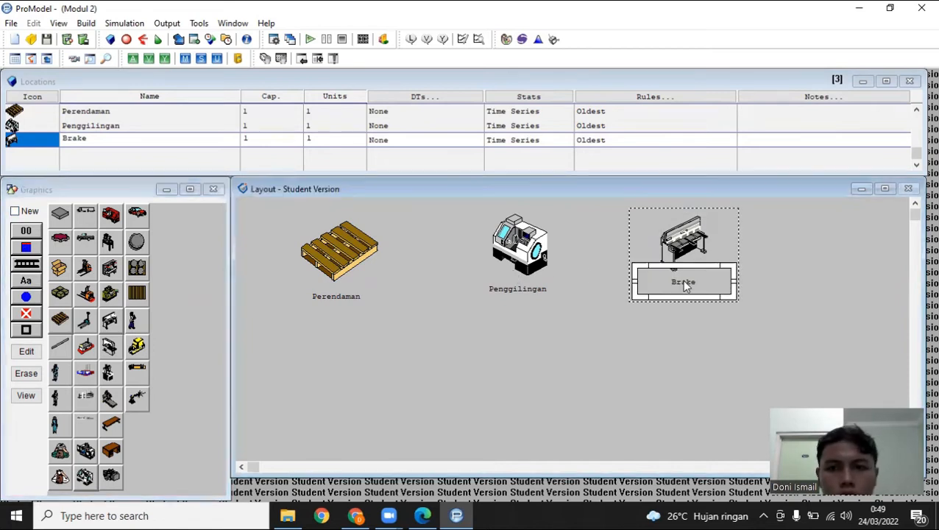
Rename the brake machine location as Pemasakan.
click(155, 140)
key(BackSpace)
key(BackSpace)
key(BackSpace)
key(BackSpace)
key(BackSpace)
text(Pemasakan)
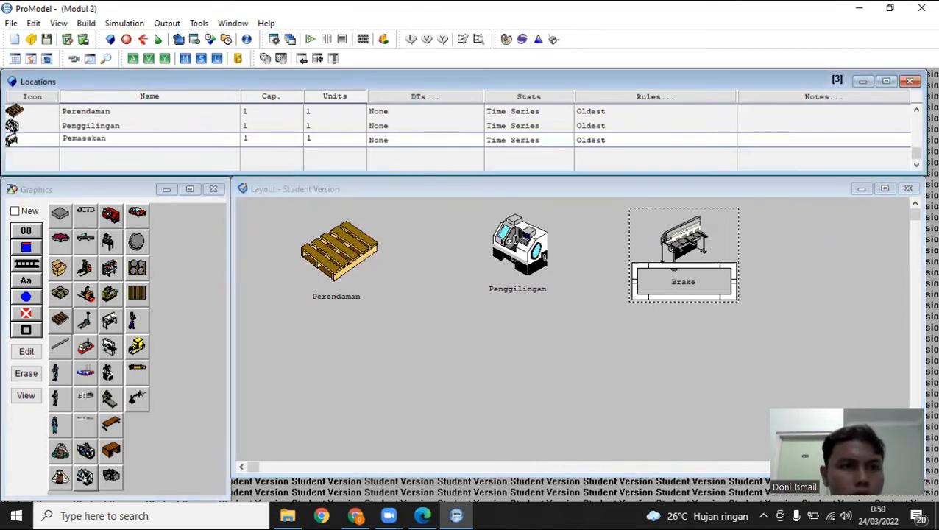
key(Return)
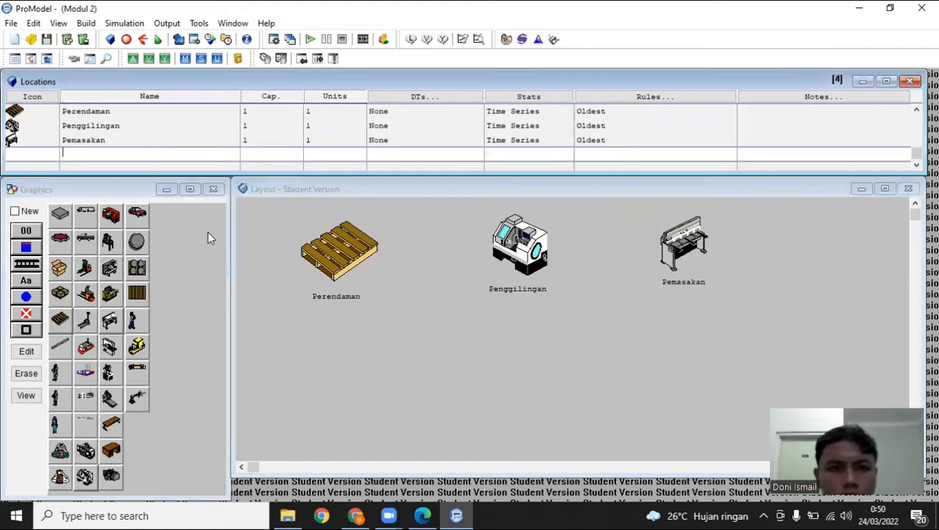
Add a separate, enlarged pallet-of-boxes location below Pemasakan in the layout and place its name label beneath it.
click(15, 211)
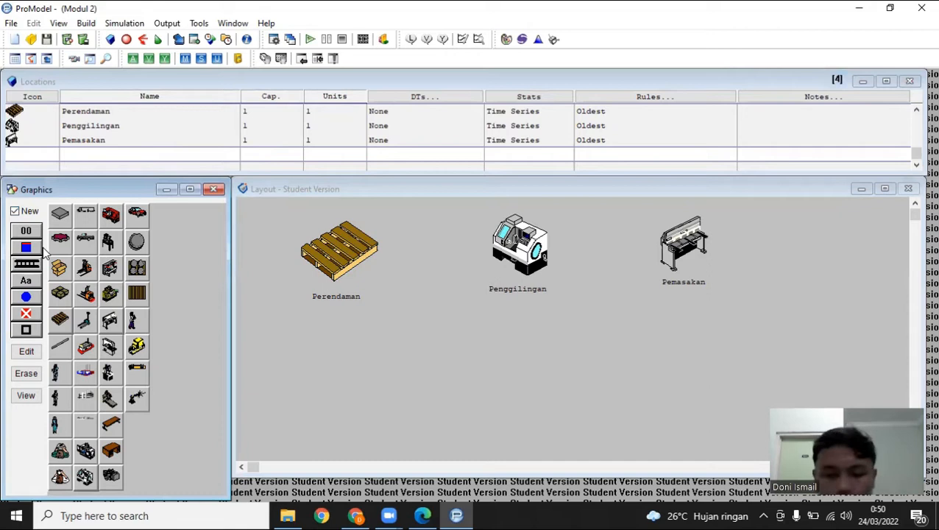
click(65, 295)
drag(680, 354, 733, 410)
drag(701, 365, 688, 366)
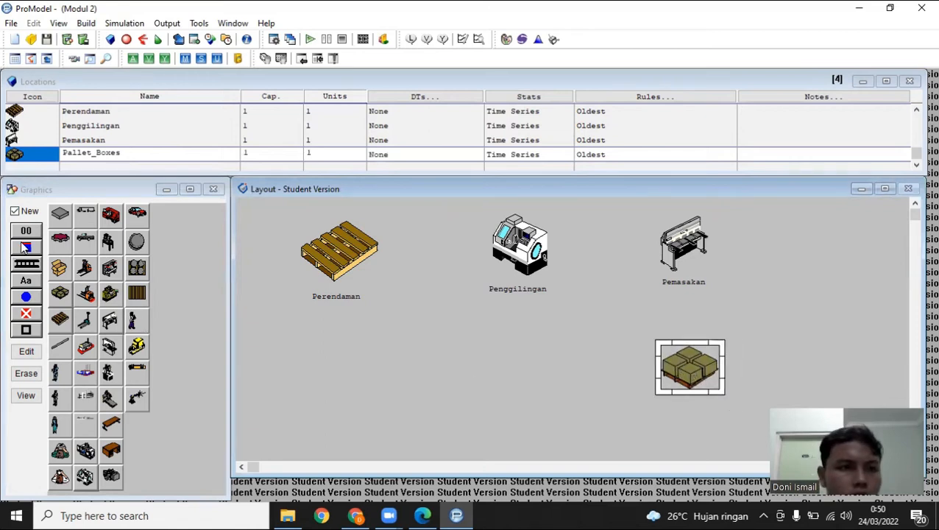
click(15, 211)
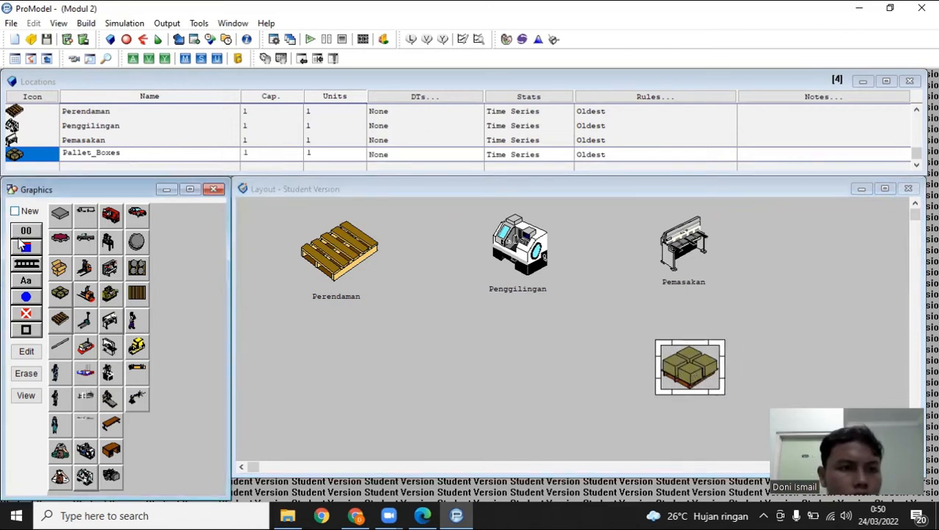
click(28, 281)
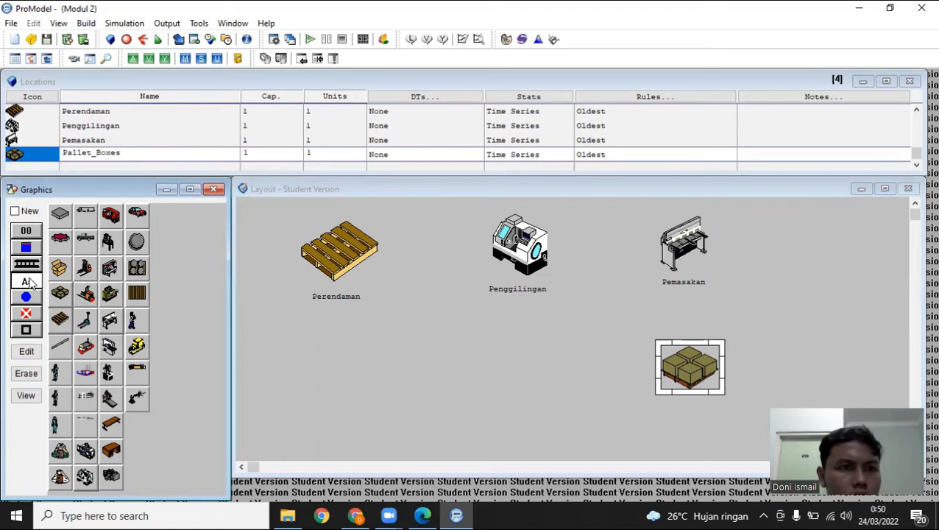
click(690, 405)
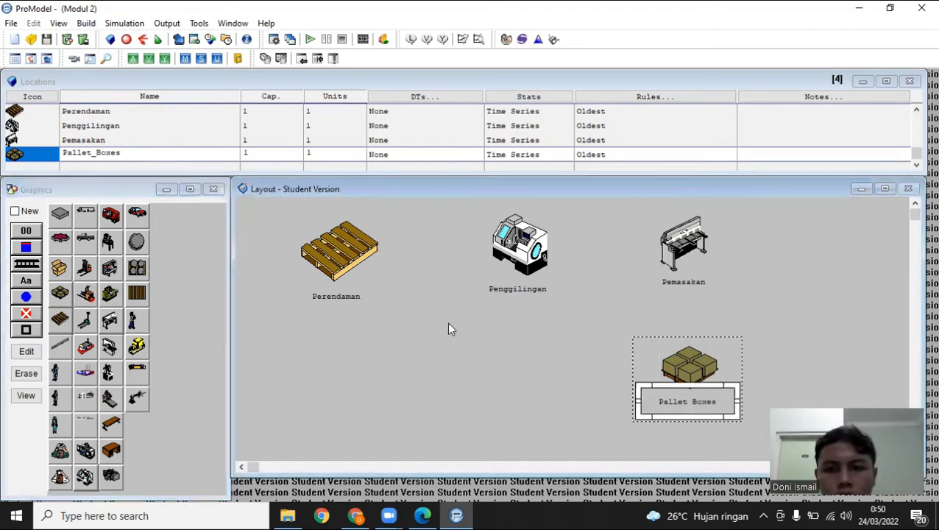
Rename the pallet-of-boxes location as Penyaringan.
click(166, 156)
key(BackSpace)
key(BackSpace)
key(BackSpace)
key(BackSpace)
key(BackSpace)
key(BackSpace)
key(BackSpace)
key(BackSpace)
key(BackSpace)
key(BackSpace)
key(BackSpace)
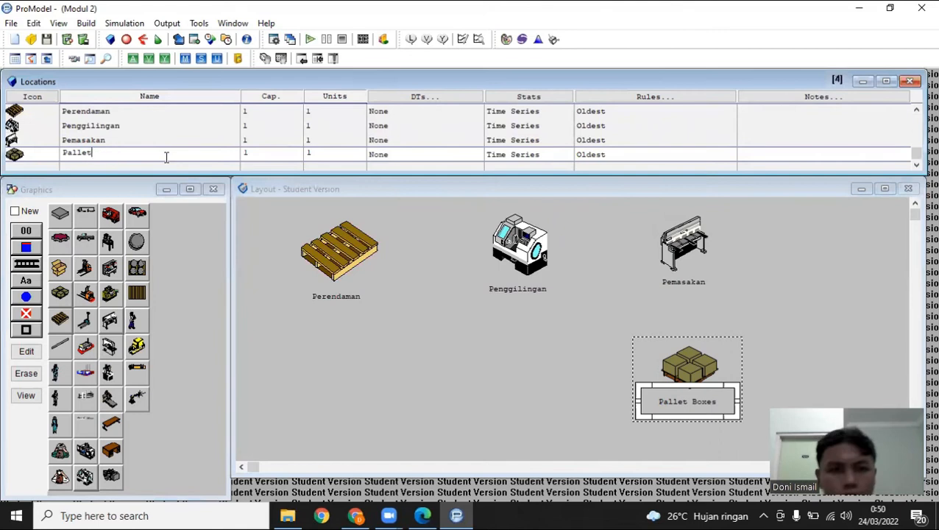
text(en)
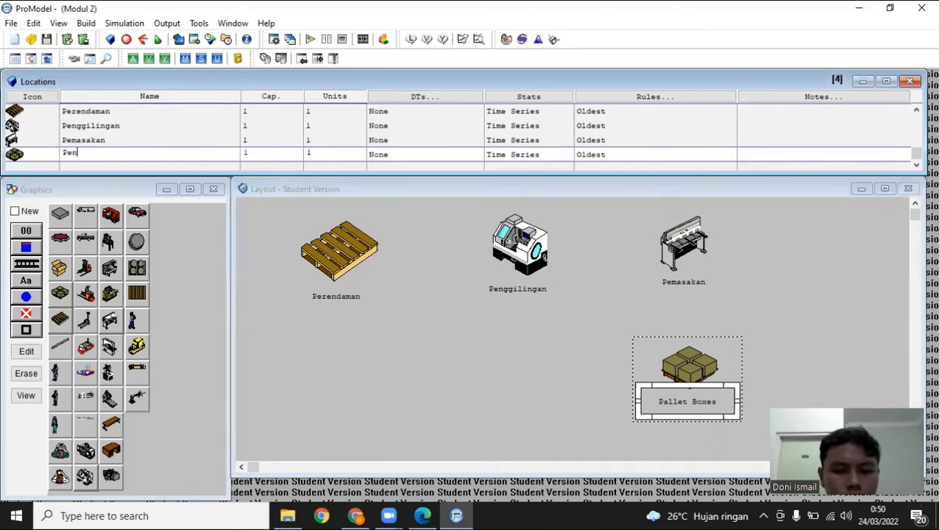
text(yaringan)
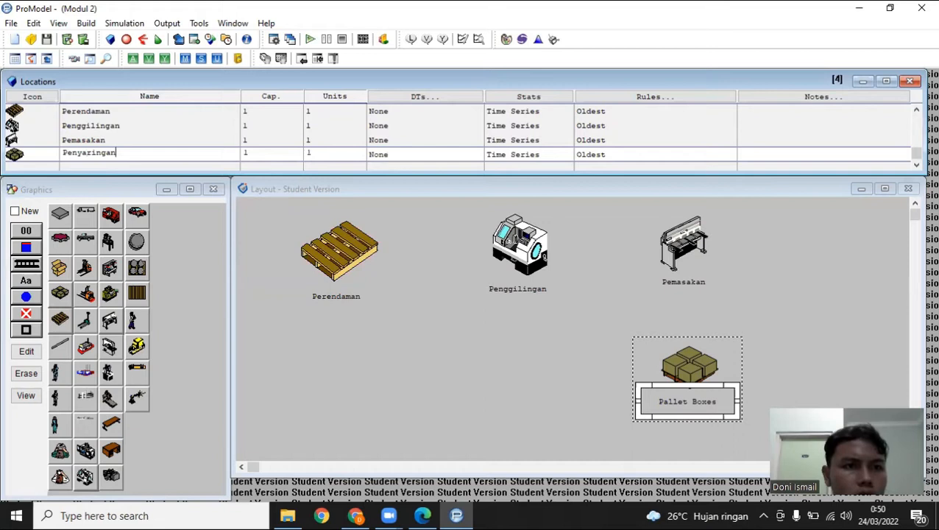
key(Return)
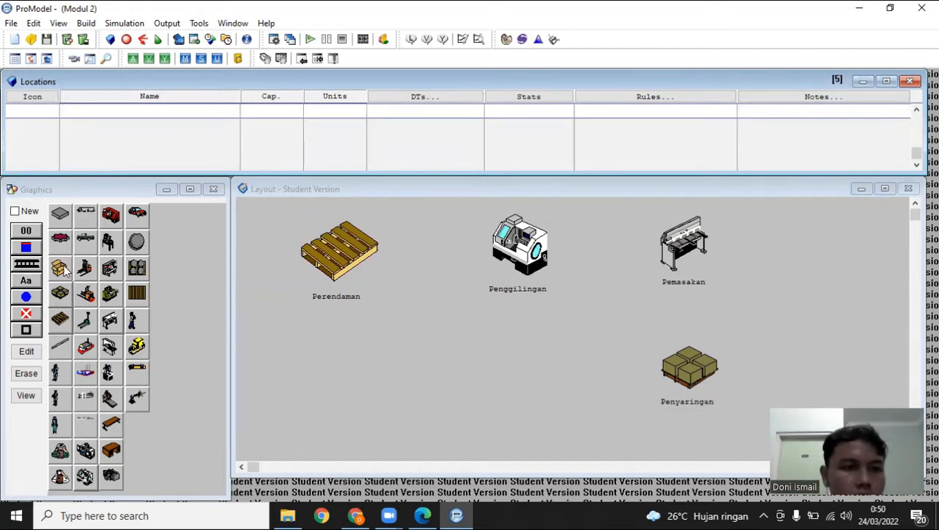
Add a separate, enlarged open-box location to the left of Penyaringan, below Penggilingan, and place its name label beneath it.
click(15, 212)
click(14, 212)
click(60, 268)
click(513, 355)
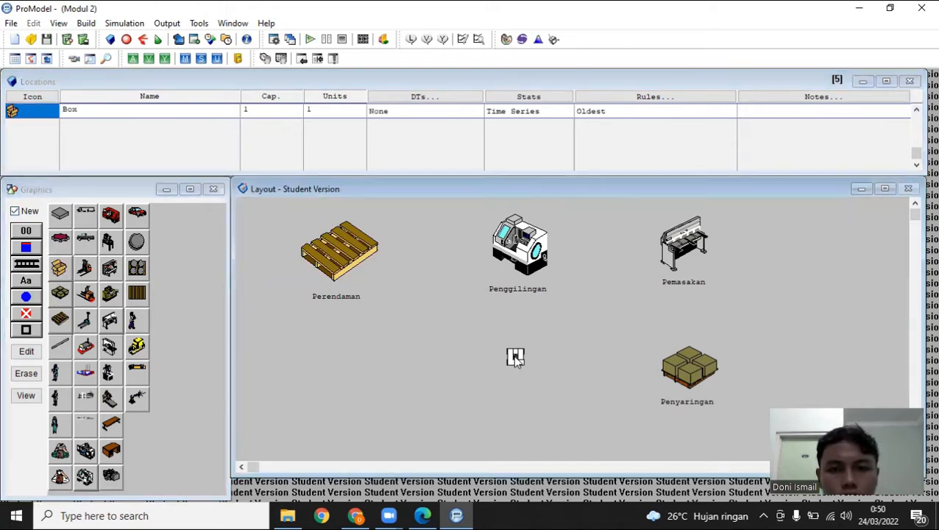
mouse_move(526, 366)
mouse_down()
mouse_move(563, 401)
mouse_move(527, 376)
mouse_up()
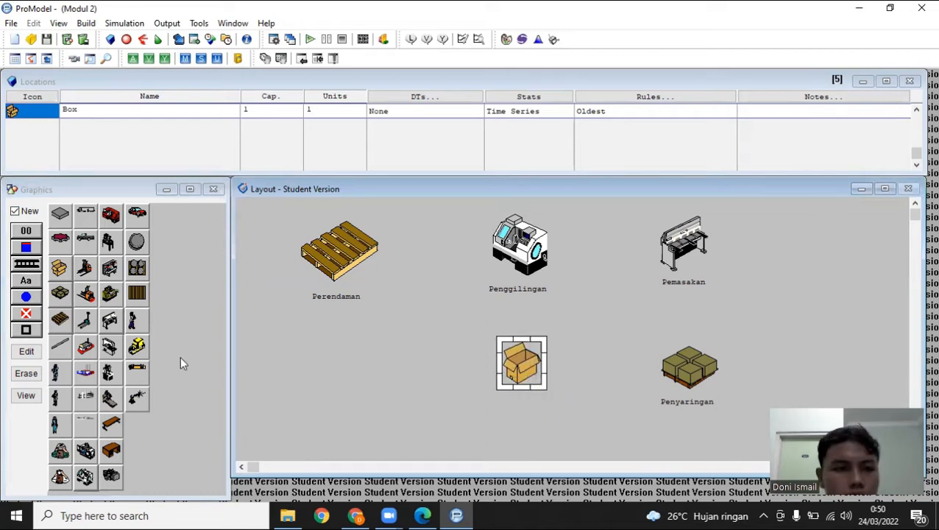
click(15, 212)
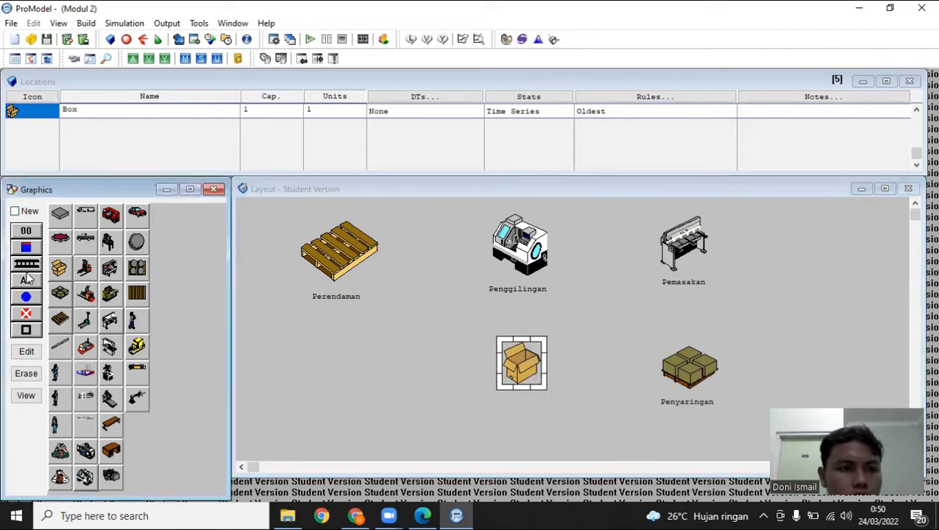
click(27, 280)
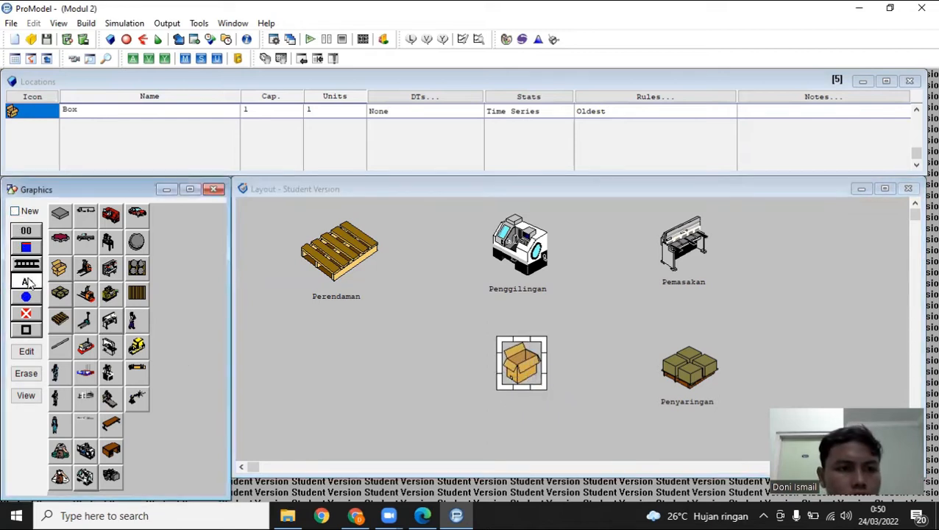
click(521, 395)
Rename the open-box location as Pembungkusan.
click(147, 109)
key(BackSpace)
key(BackSpace)
key(BackSpace)
text(Pem)
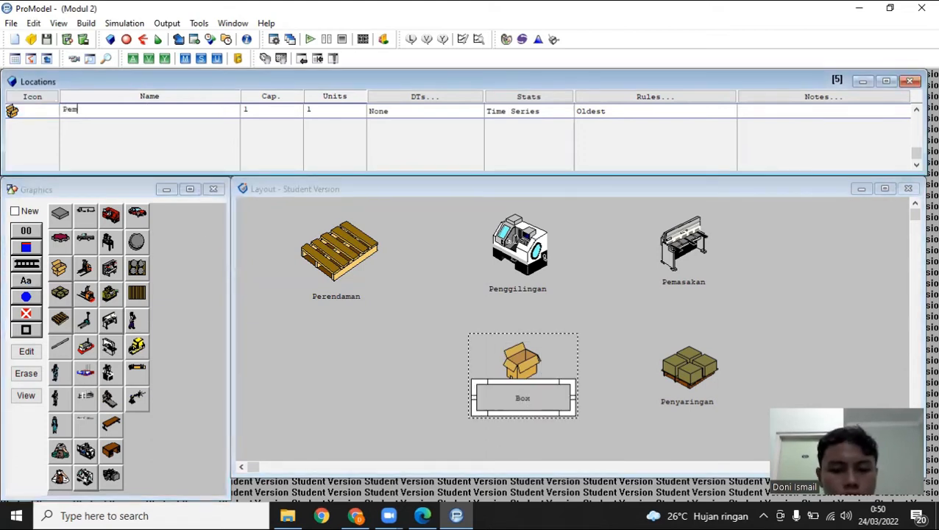
text(bungkusan)
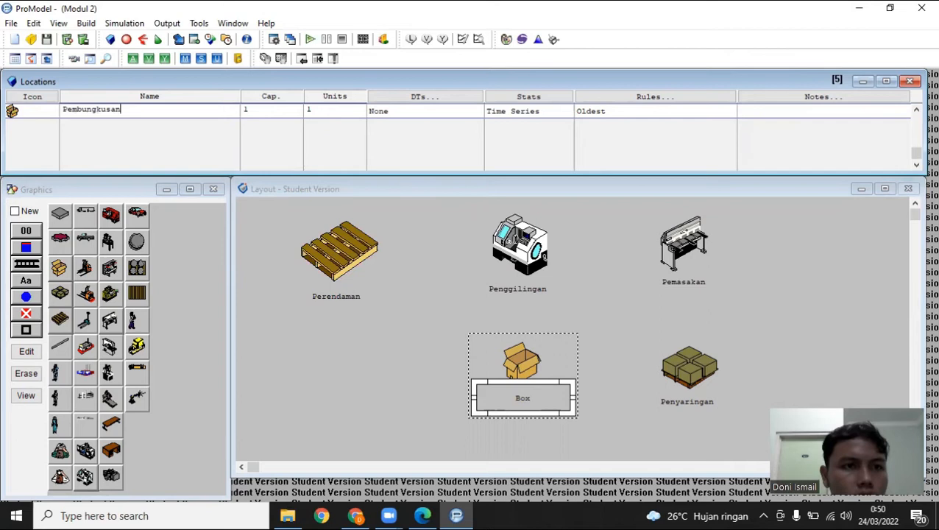
key(Return)
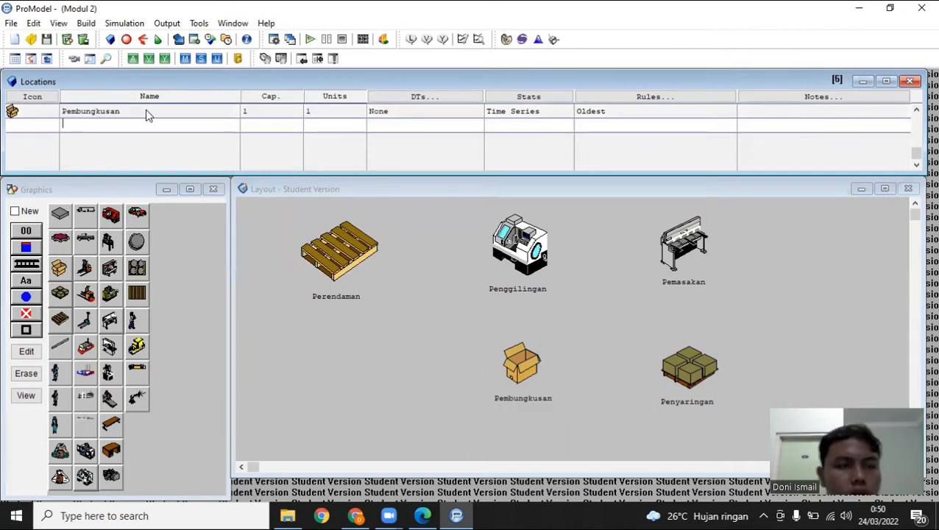
Switch to defining the model's entities and add a new entity with the grey raw material block graphic.
click(86, 22)
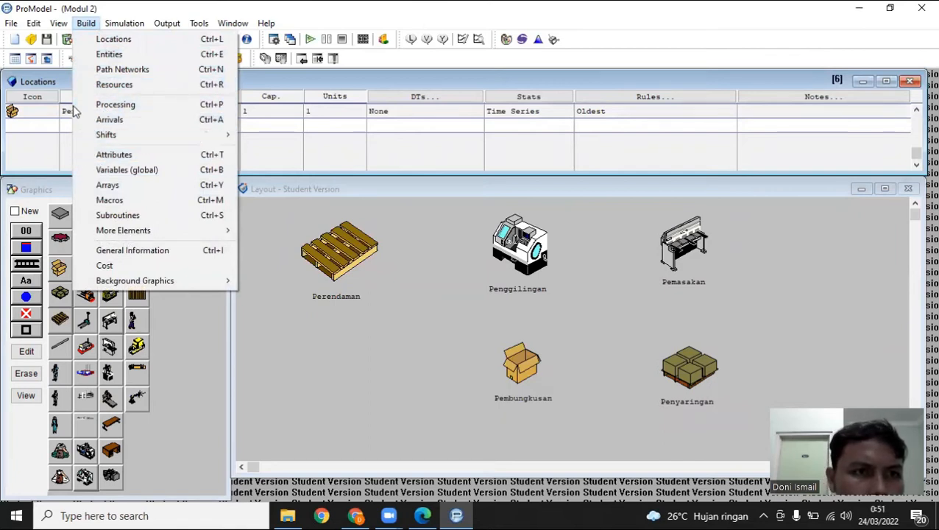
click(83, 56)
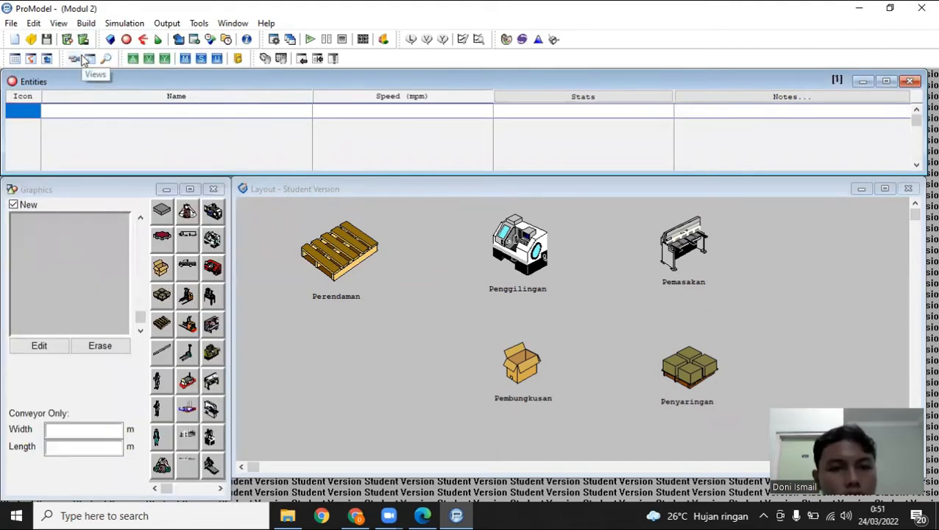
click(162, 213)
Rename the raw material entity as Tahu.
click(121, 111)
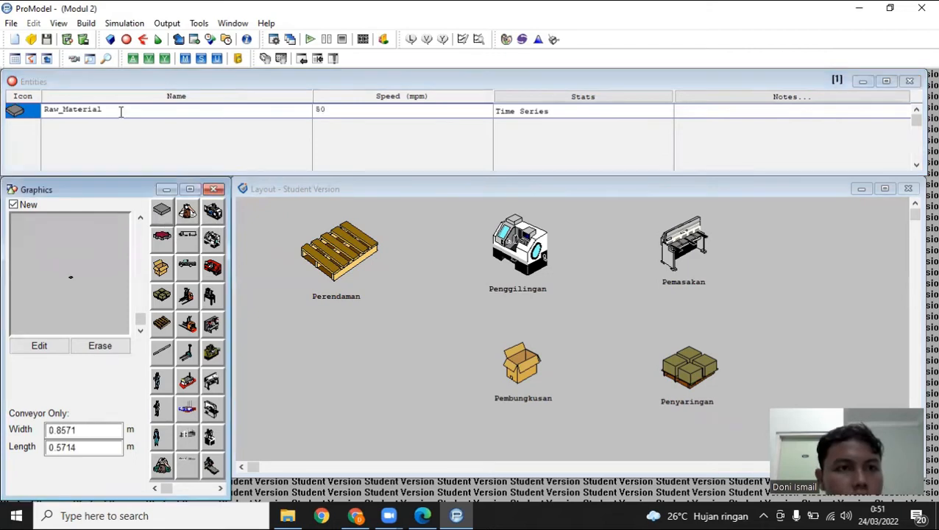
key(BackSpace)
key(BackSpace)
key(BackSpace)
key(BackSpace)
key(BackSpace)
key(BackSpace)
key(BackSpace)
key(BackSpace)
key(BackSpace)
key(BackSpace)
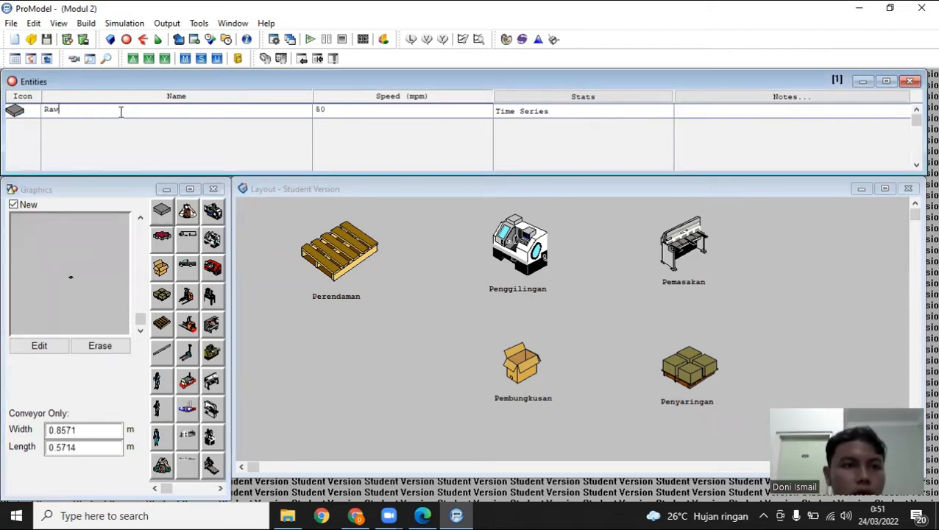
key(BackSpace)
key(BackSpace)
text(Tahu)
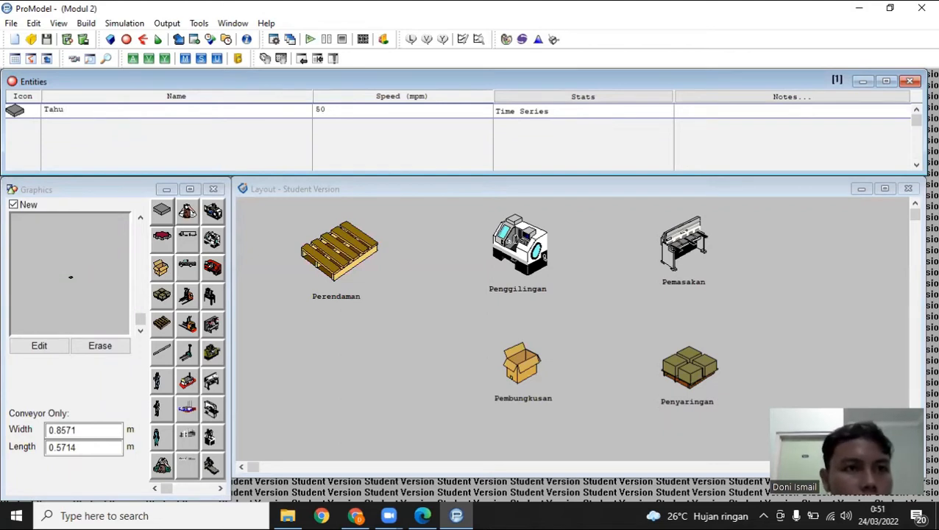
Switch to defining the model's arrivals and assign Tahu as the entity of the first arrival record.
click(86, 23)
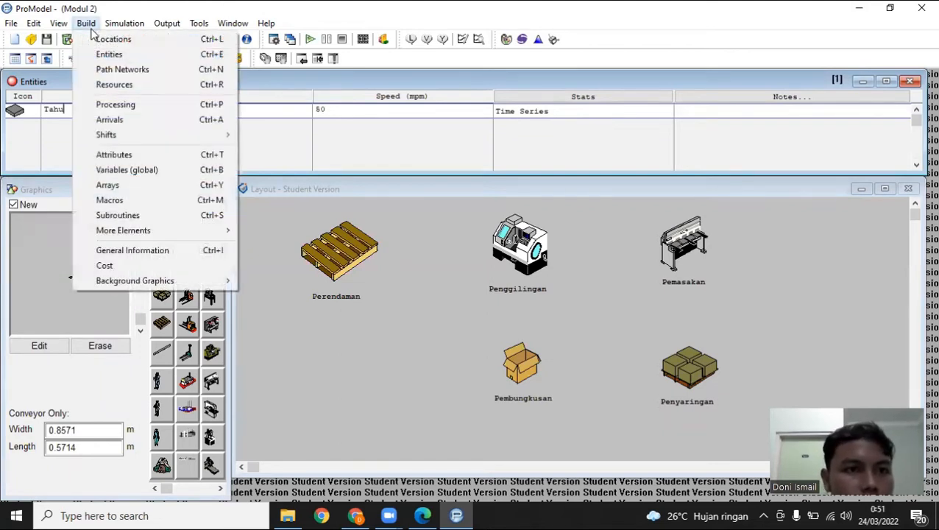
click(122, 119)
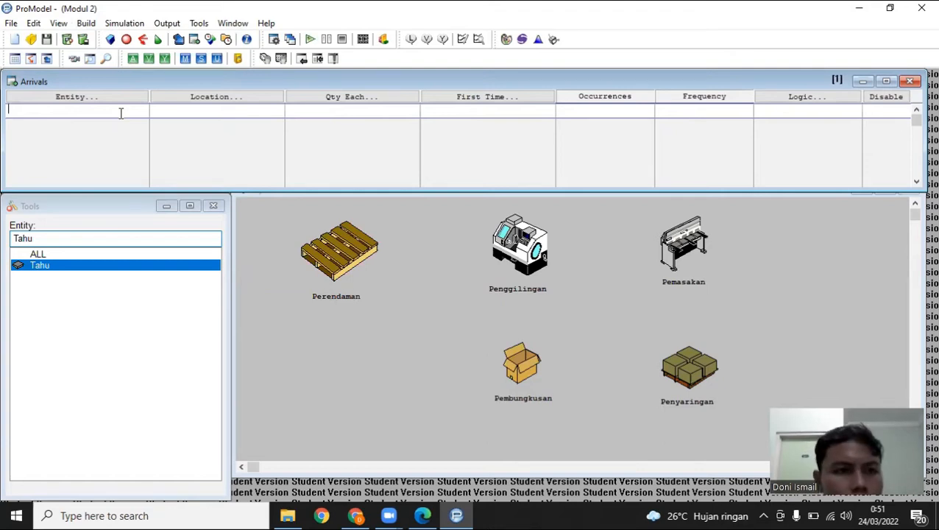
click(114, 98)
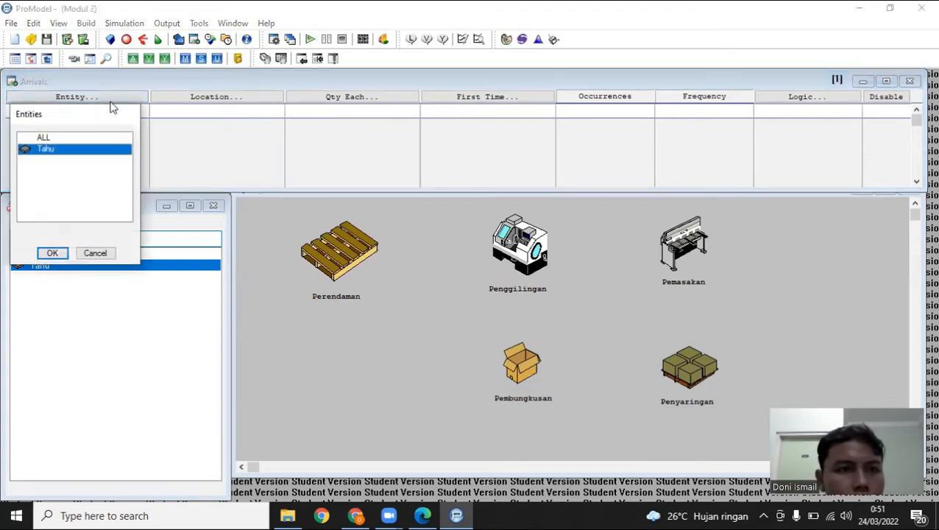
double_click(94, 151)
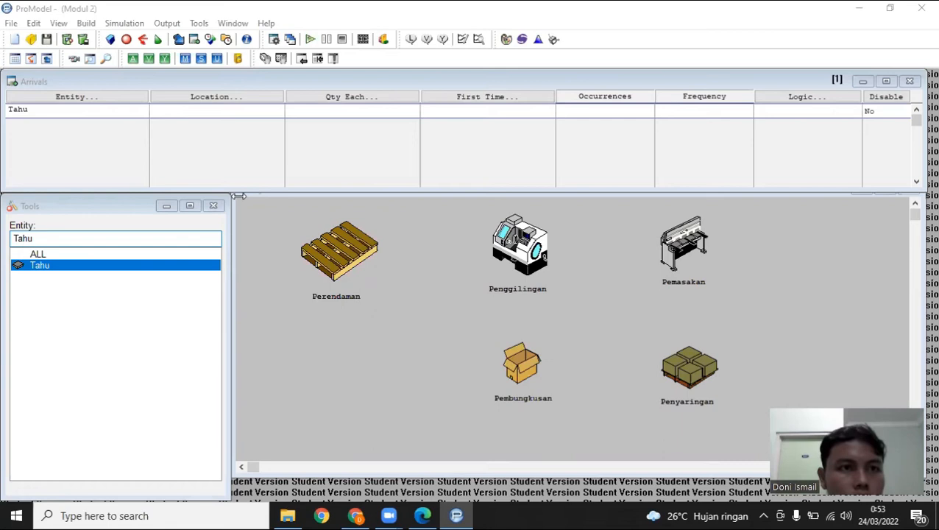
click(114, 98)
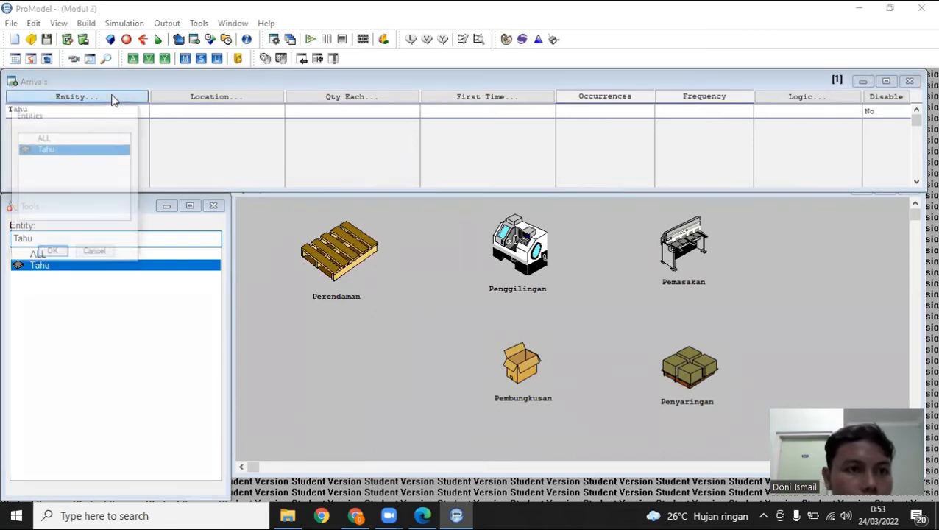
double_click(107, 151)
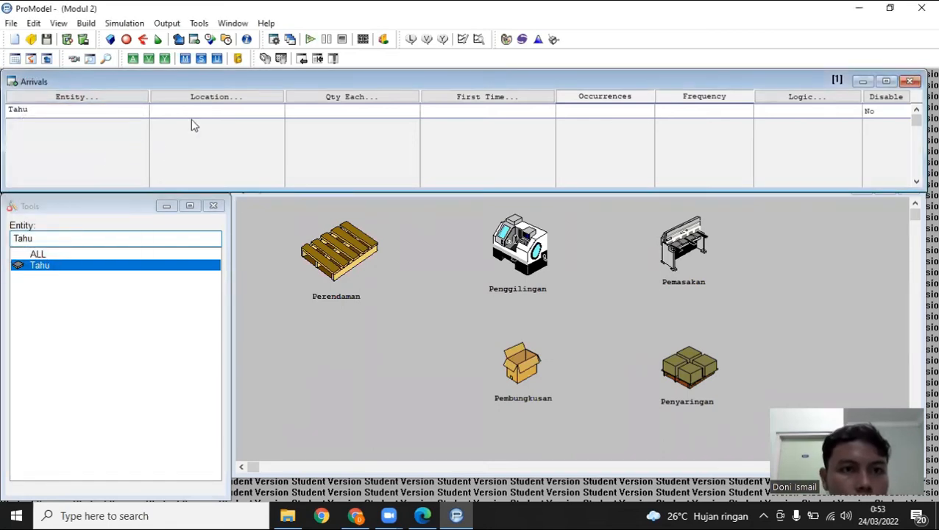
Complete the first Tahu arrival record with location Perendaman, quantity each 1, occurrences INF and frequency 1.
click(226, 99)
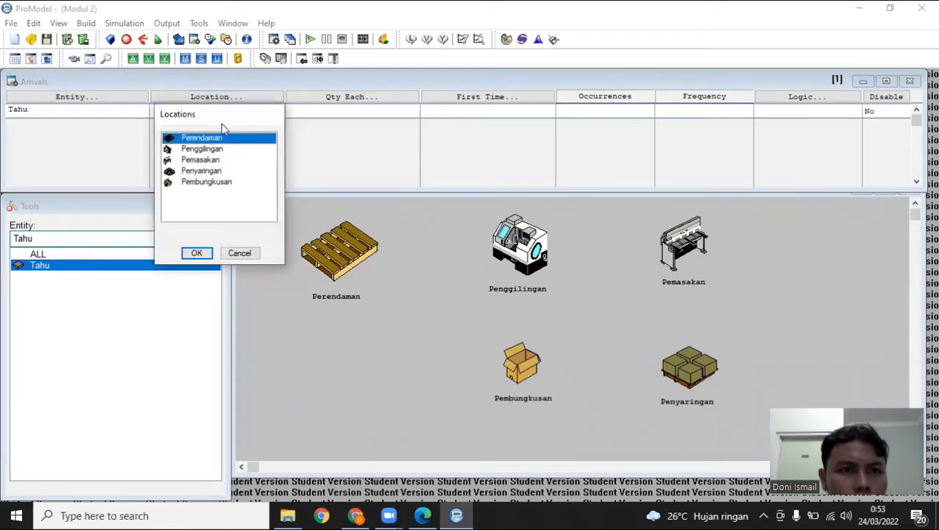
double_click(225, 139)
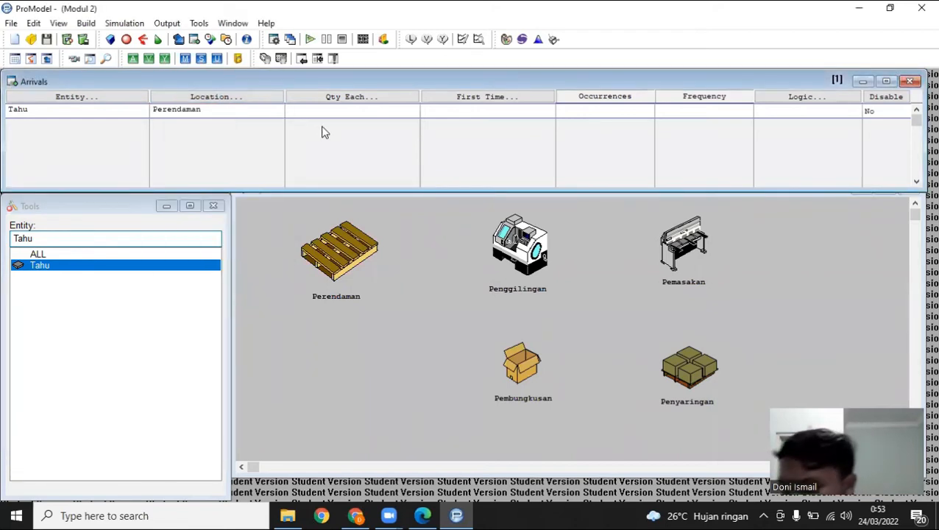
click(372, 113)
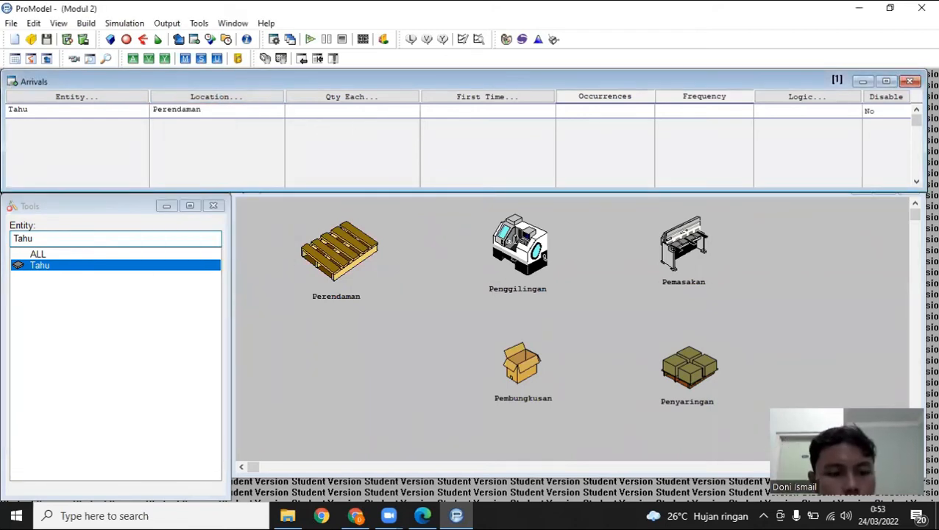
text(1)
click(600, 110)
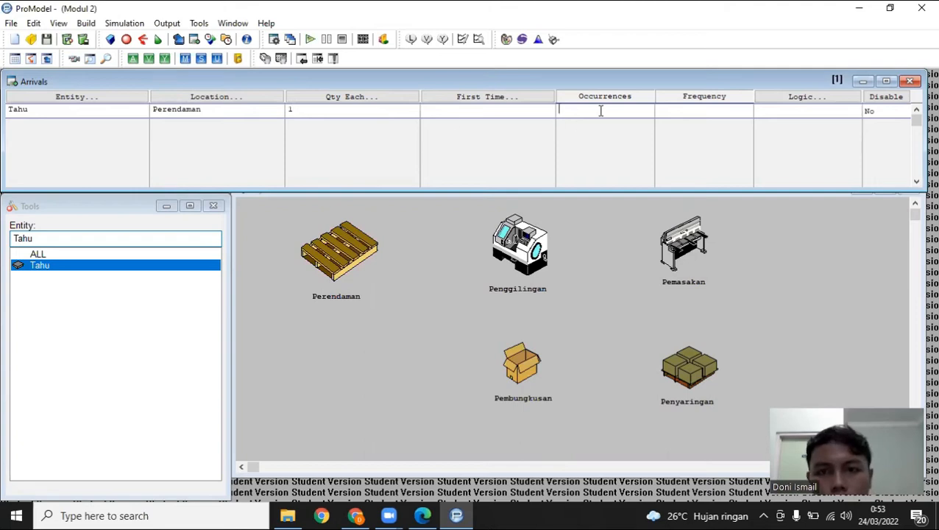
text(INF)
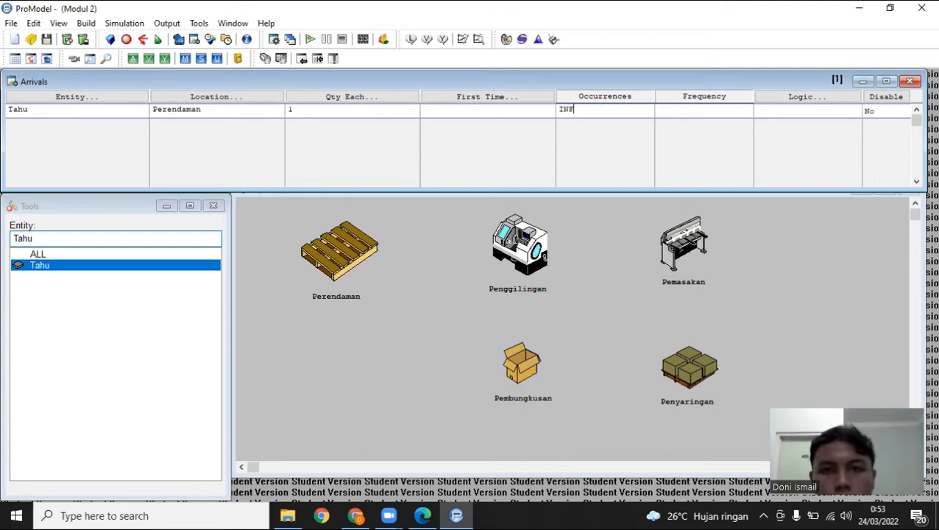
click(697, 109)
text(1)
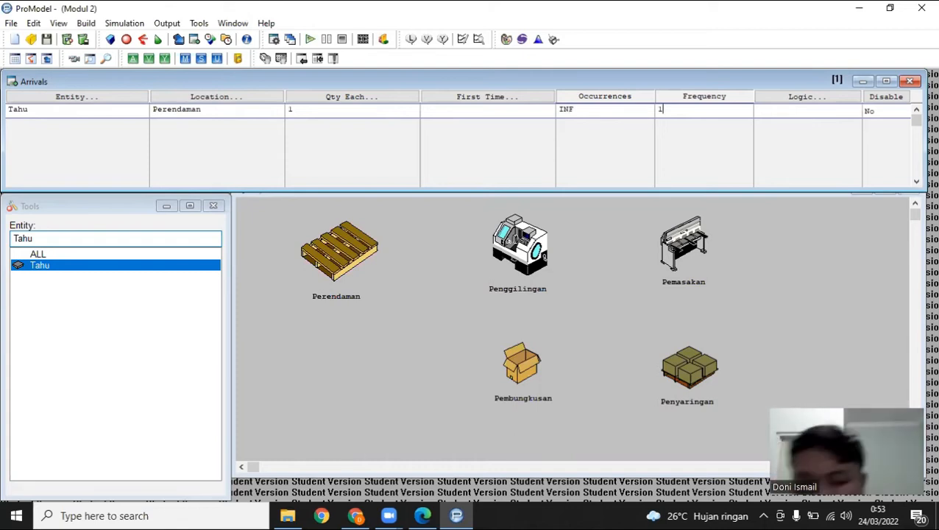
key(Return)
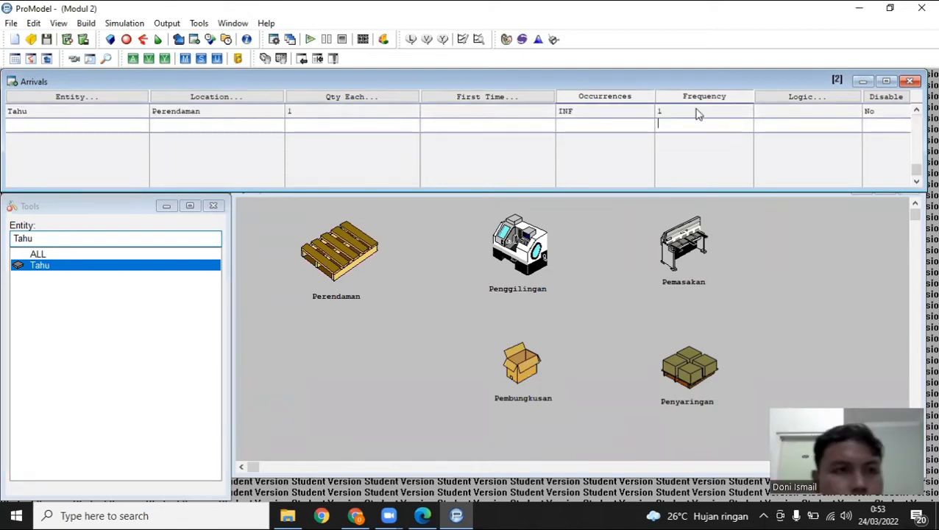
Add a second Tahu arrival record at Penggilingan with quantity each 1, occurrences INF and frequency 1.
click(86, 97)
double_click(81, 167)
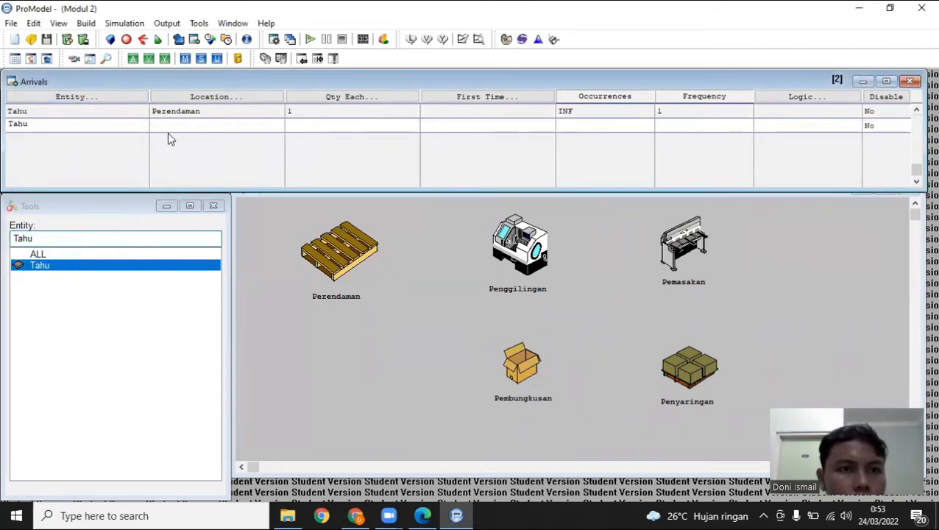
click(228, 105)
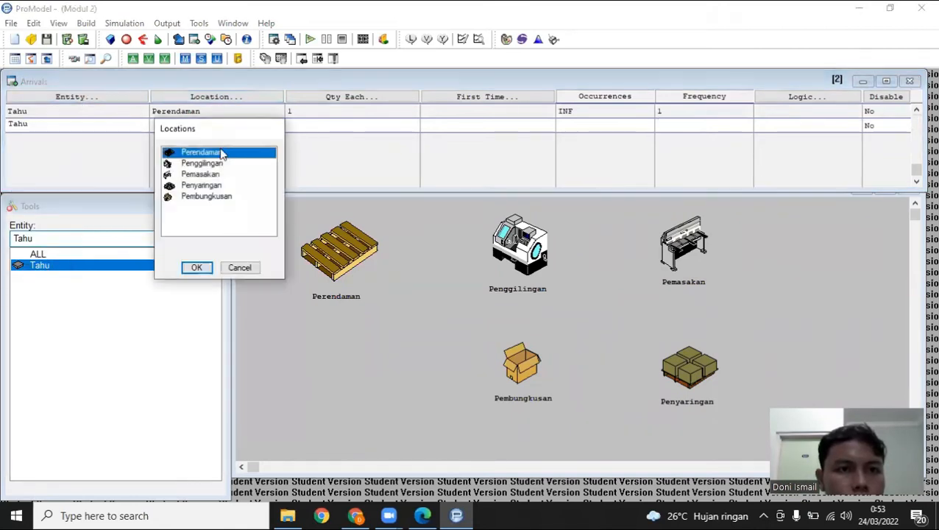
double_click(219, 161)
click(304, 128)
text(1)
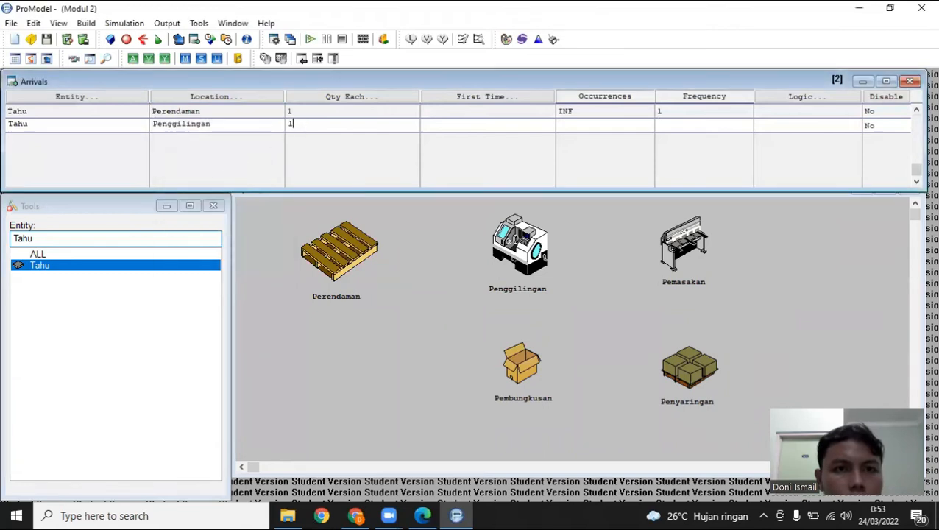
click(596, 125)
text(INF)
click(681, 125)
text(1)
key(Down)
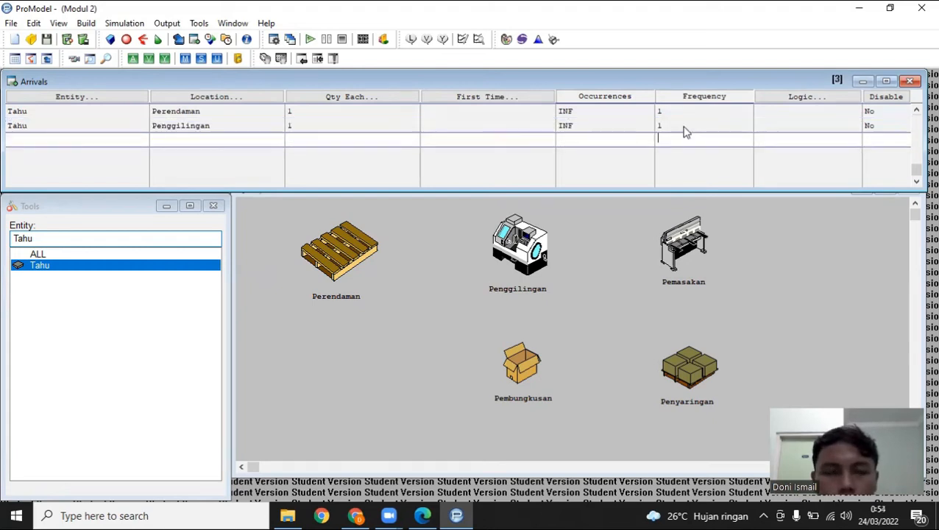
Add a third Tahu arrival record at Pemasakan with quantity each 1, occurrences INF and frequency 1.
click(68, 97)
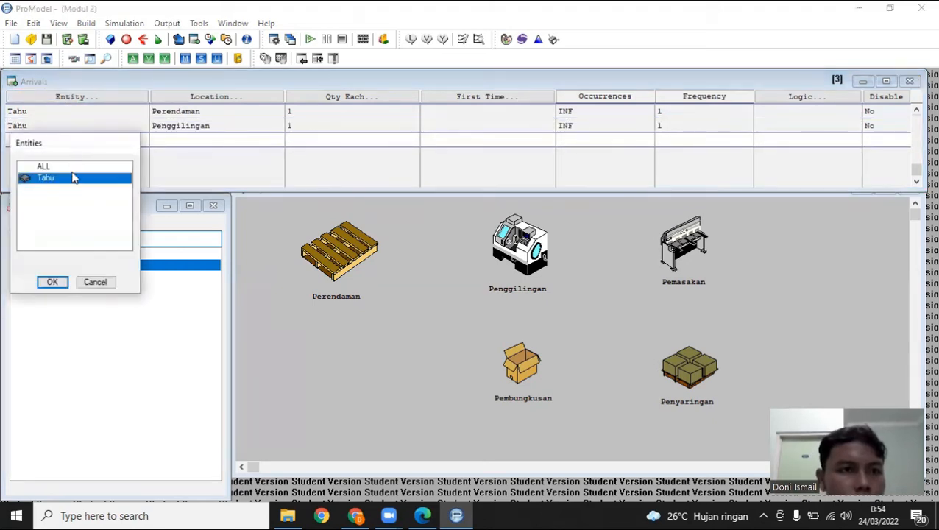
double_click(74, 179)
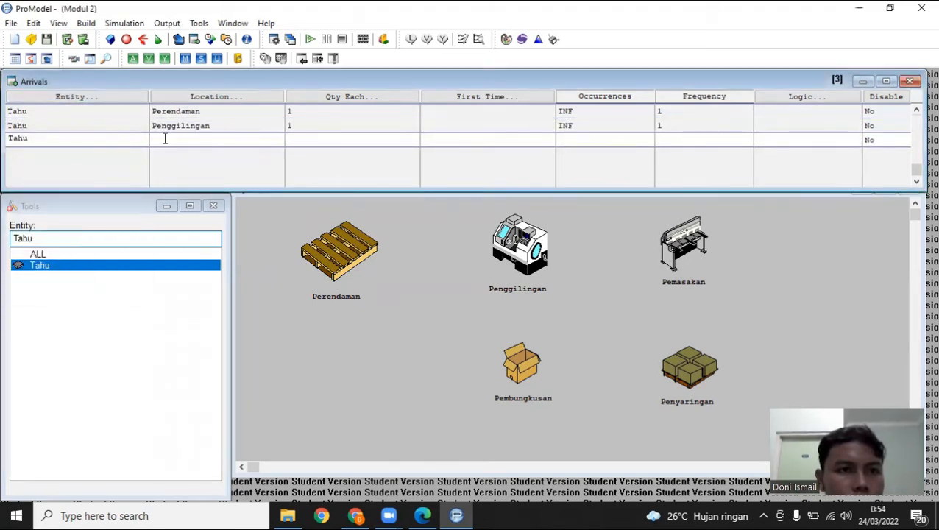
click(231, 98)
double_click(214, 188)
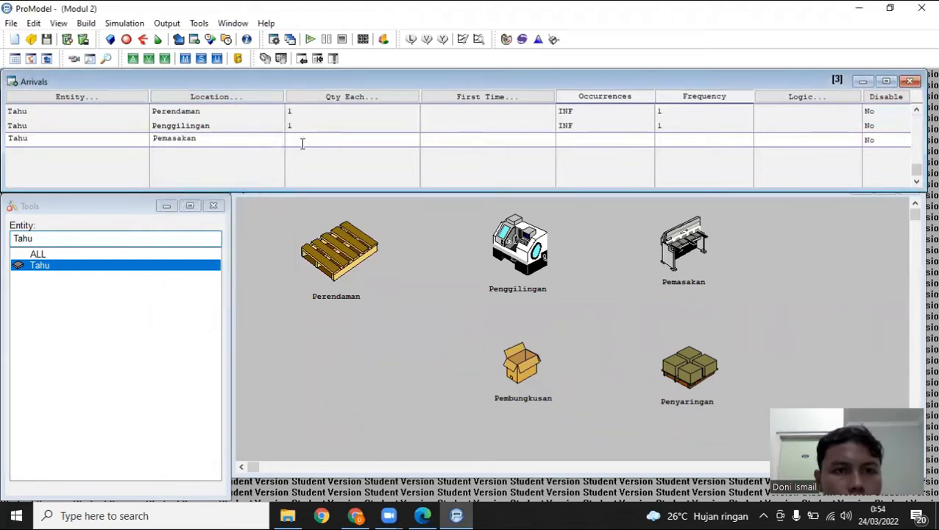
click(366, 99)
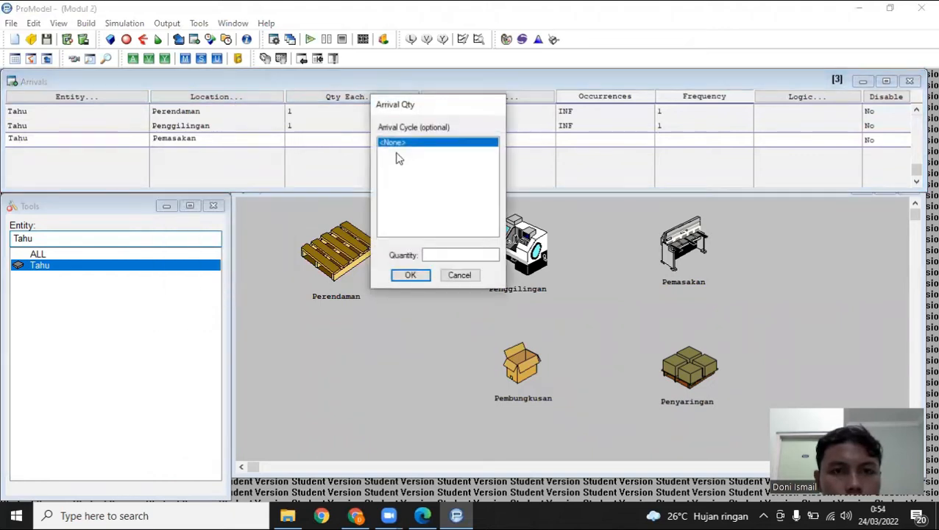
click(452, 278)
text(1)
click(622, 139)
text(INF)
click(686, 139)
text(1)
key(Return)
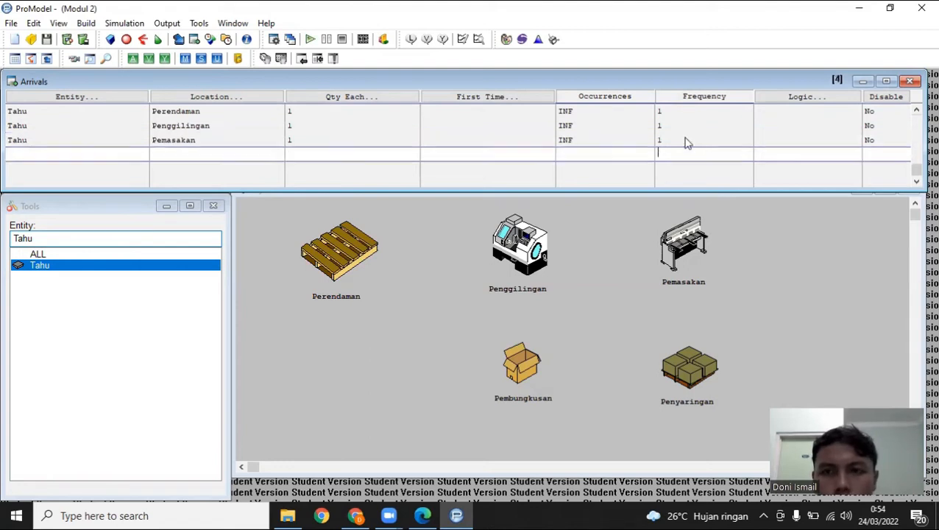
Add a fourth Tahu arrival record at Penyaringan with quantity each 1, occurrences INF and frequency 1.
click(87, 98)
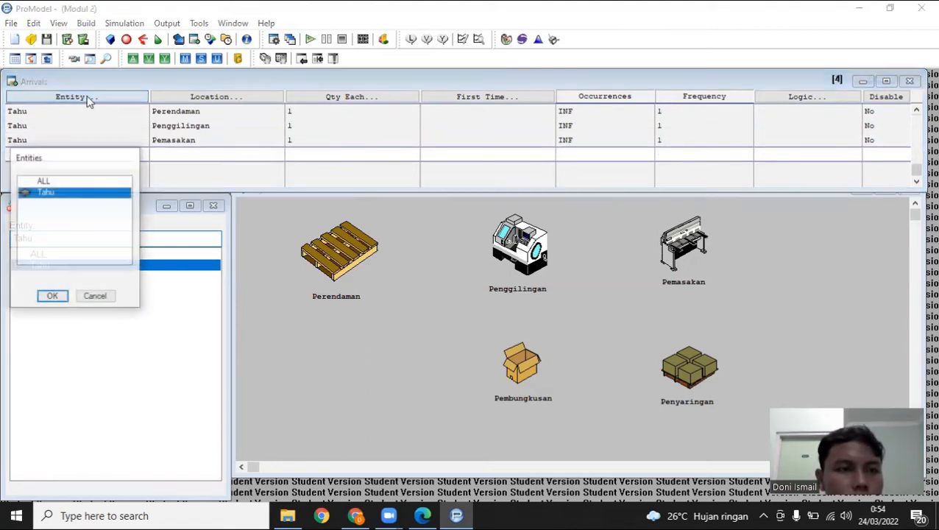
double_click(105, 193)
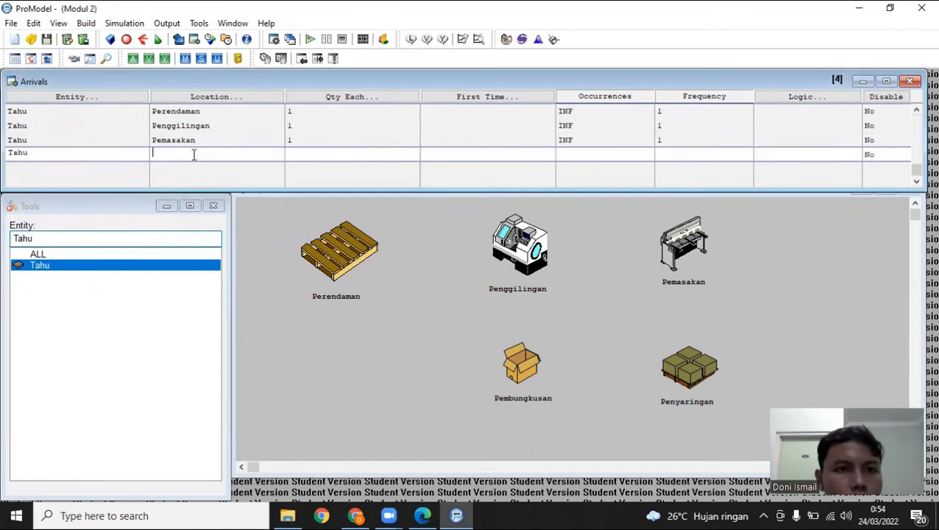
click(259, 98)
double_click(223, 214)
click(324, 154)
text(1)
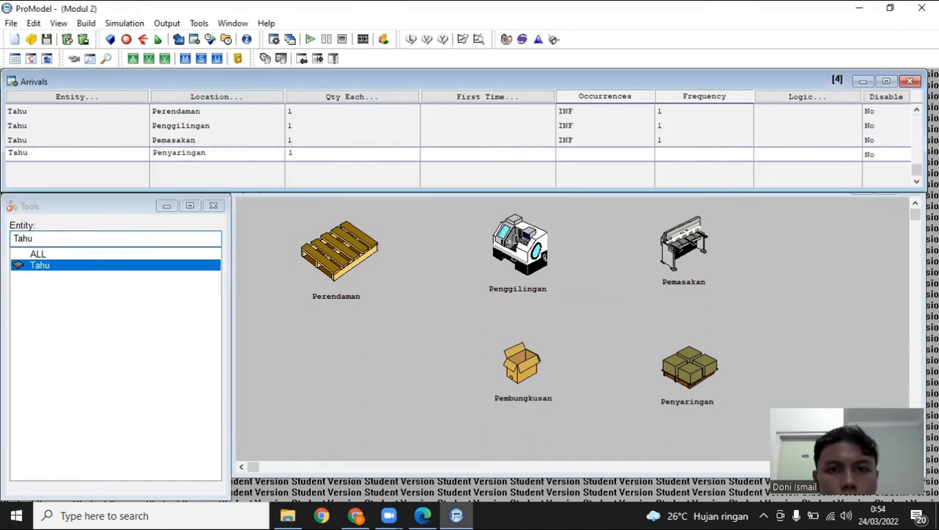
click(581, 154)
text(INF)
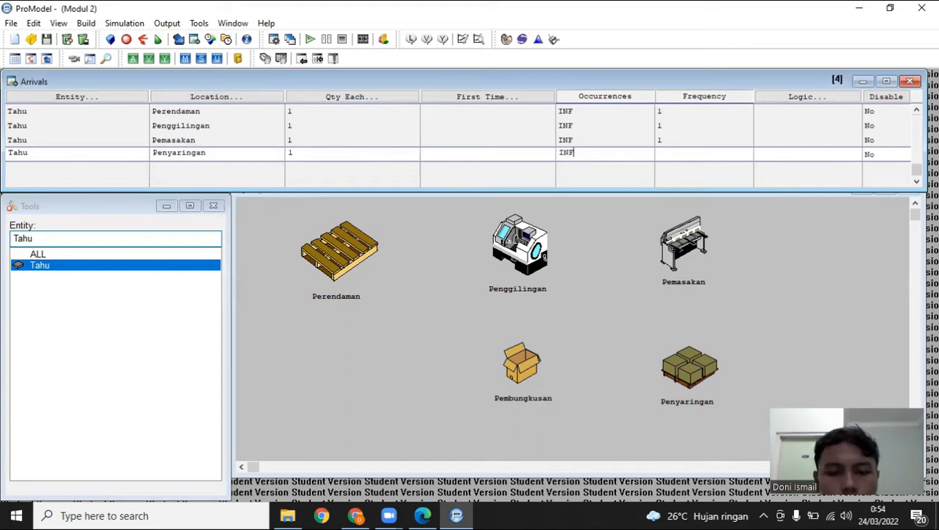
click(666, 153)
text(1)
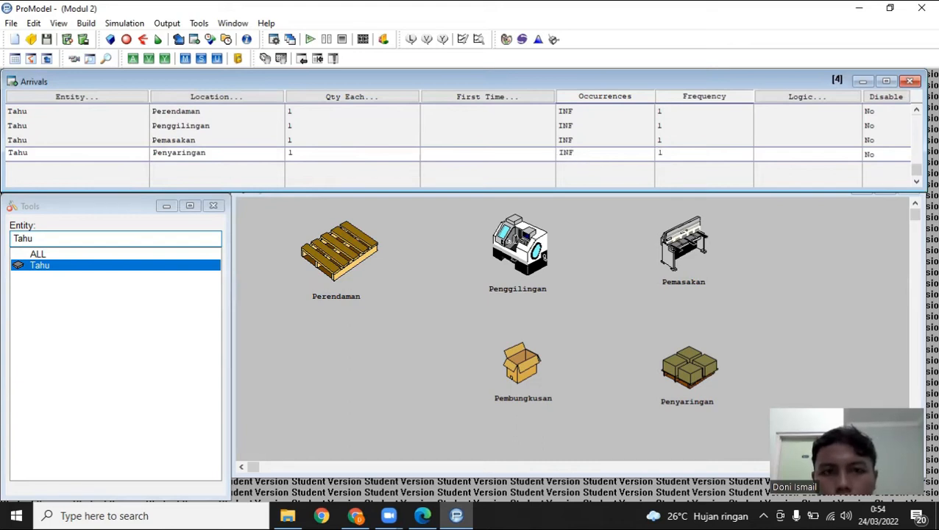
key(Return)
Add a fifth Tahu arrival record at Pembungkusan with quantity each 1, occurrences INF and frequency 1.
click(74, 98)
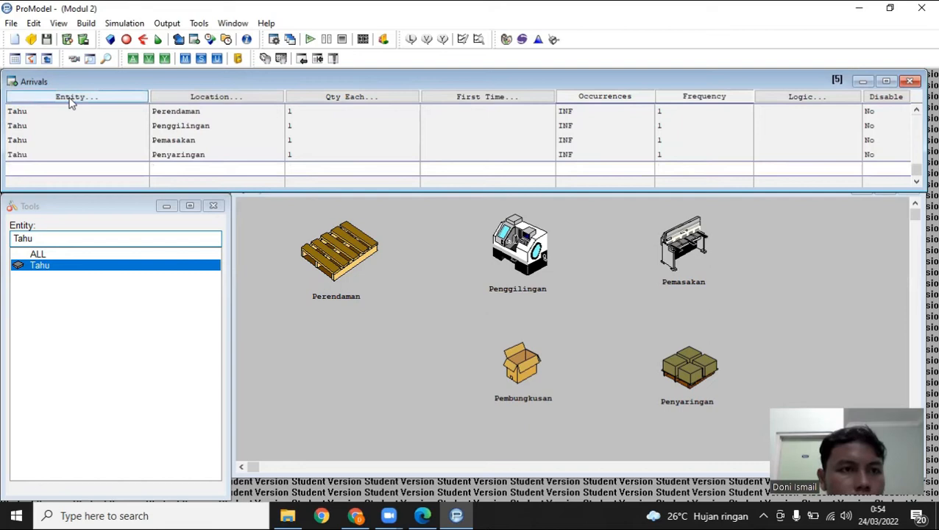
double_click(62, 208)
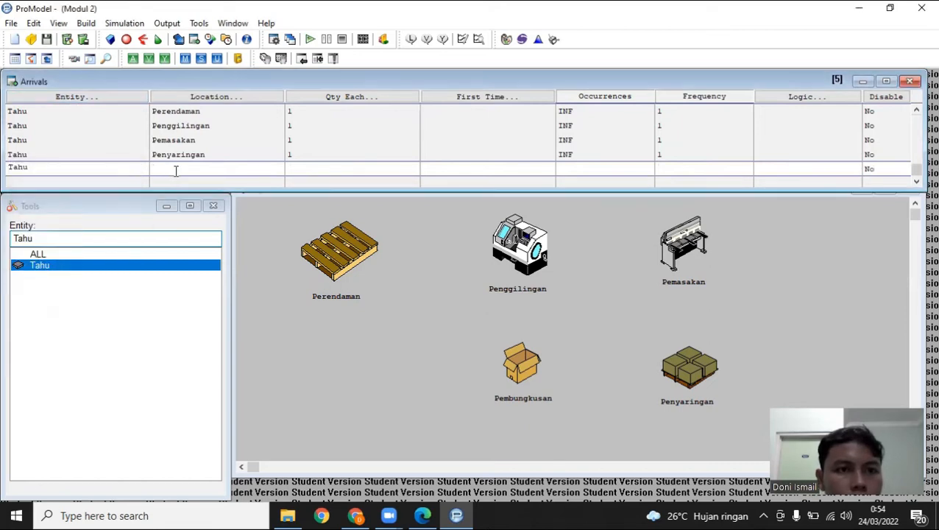
click(248, 98)
double_click(236, 241)
text(1)
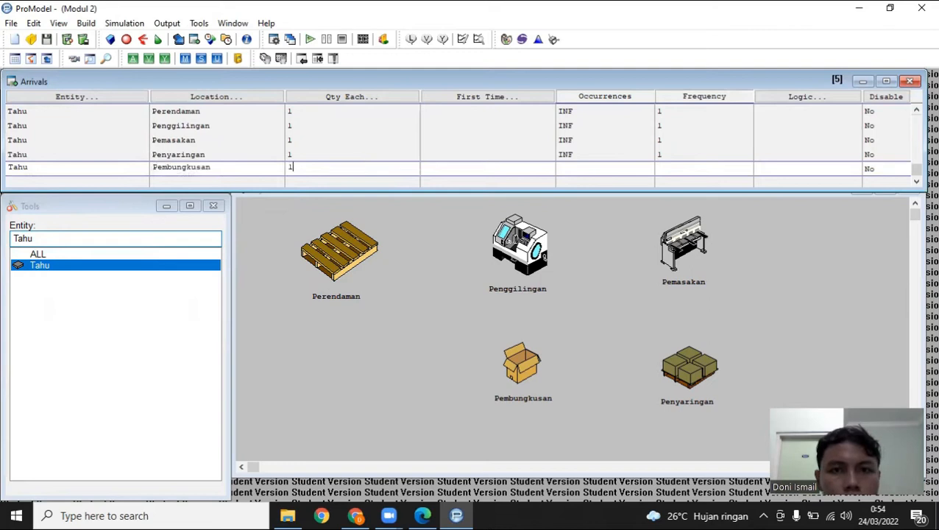
click(571, 169)
text(INF)
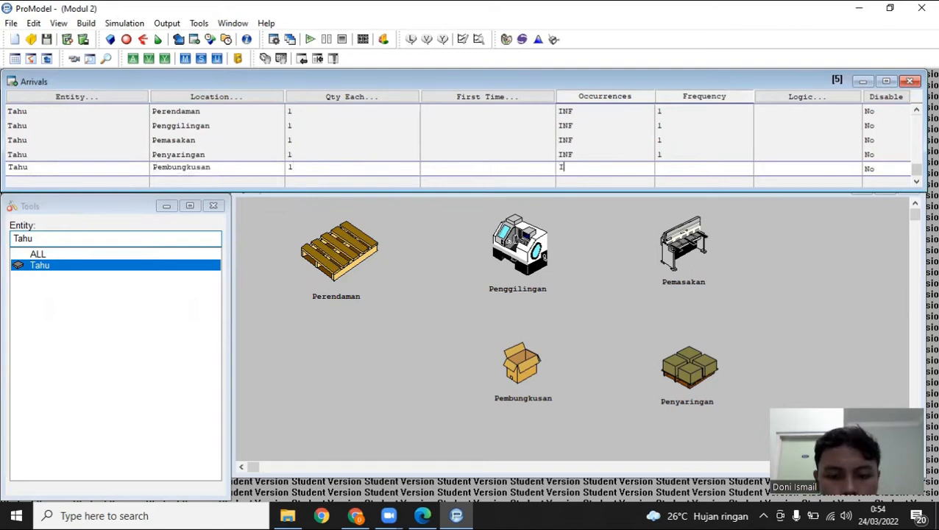
click(662, 168)
text(1)
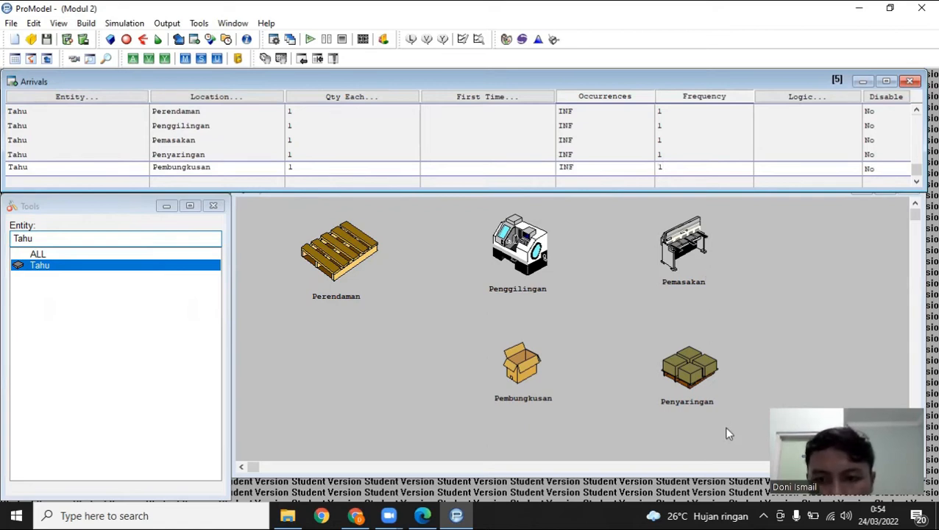
Switch to defining the model's processing.
key(F10)
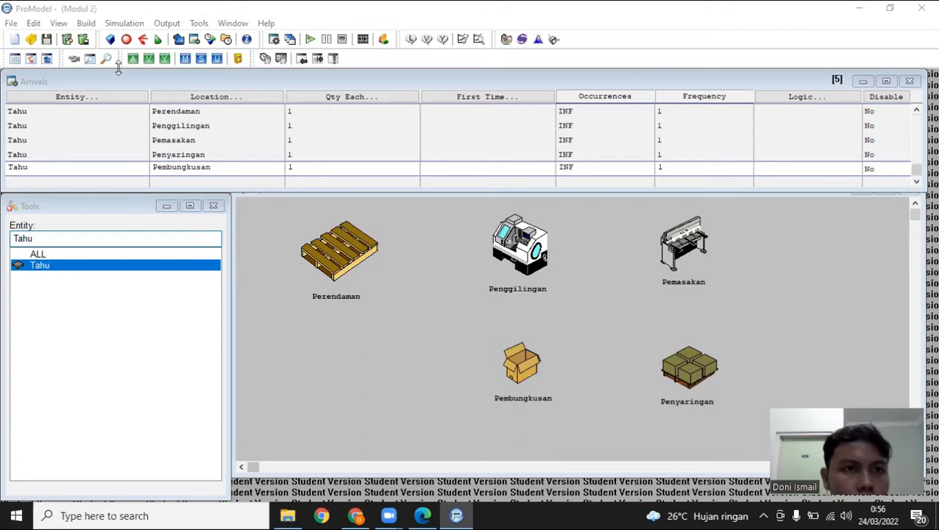
click(87, 24)
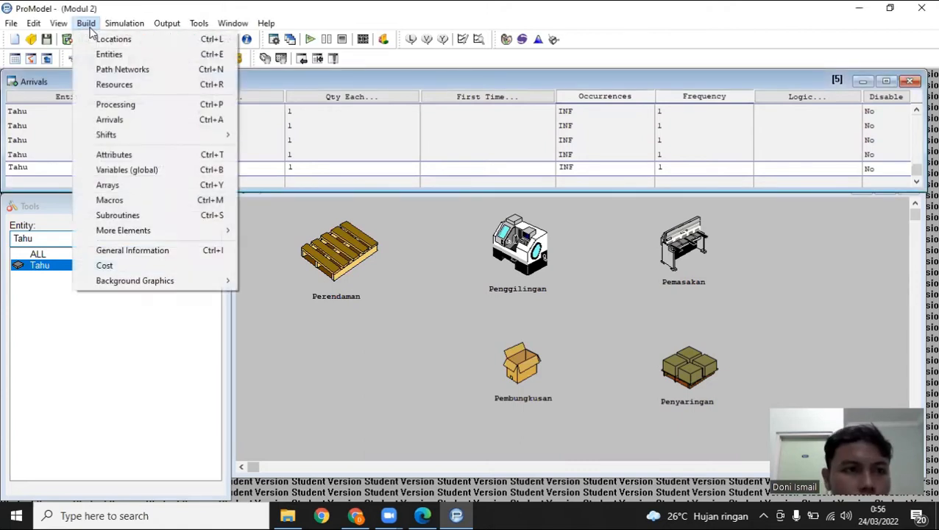
click(89, 25)
click(88, 27)
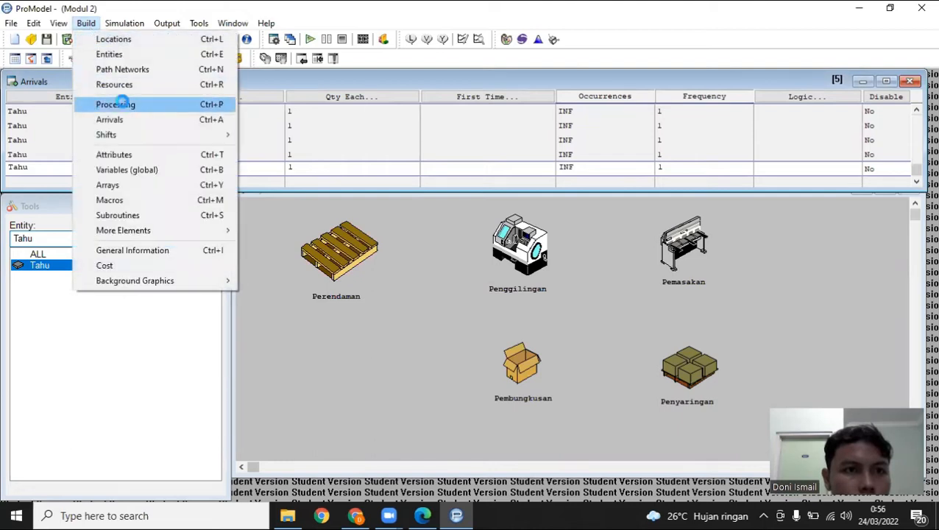
click(123, 105)
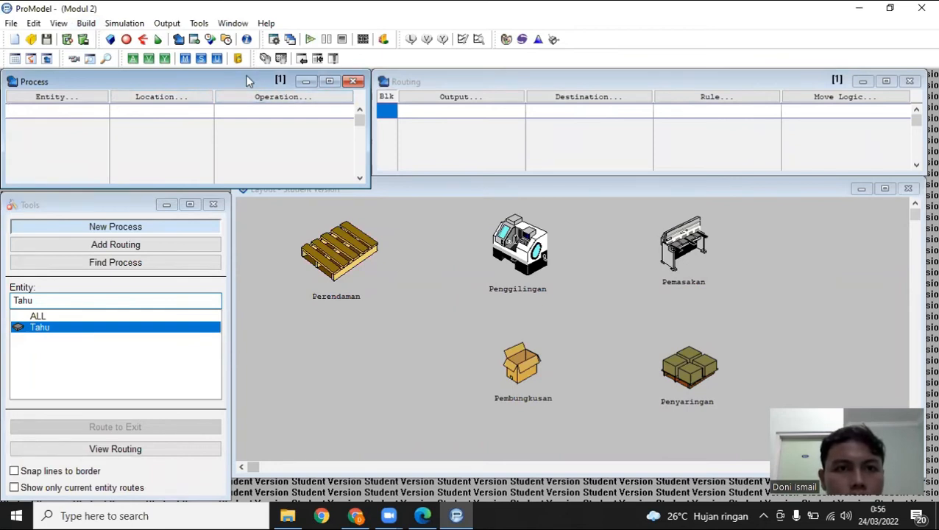
Move the Layout window slightly down and extend the Routing window's height to match the Process window.
click(414, 195)
double_click(413, 191)
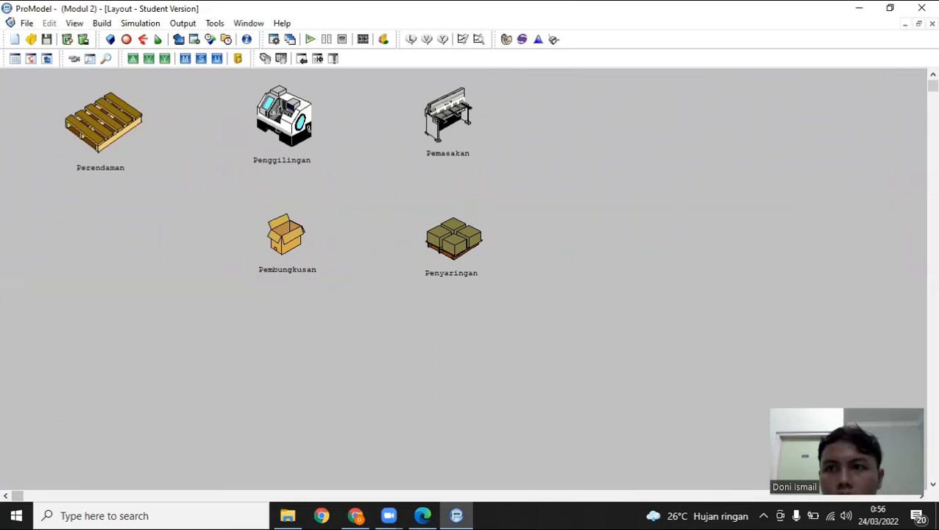
click(918, 23)
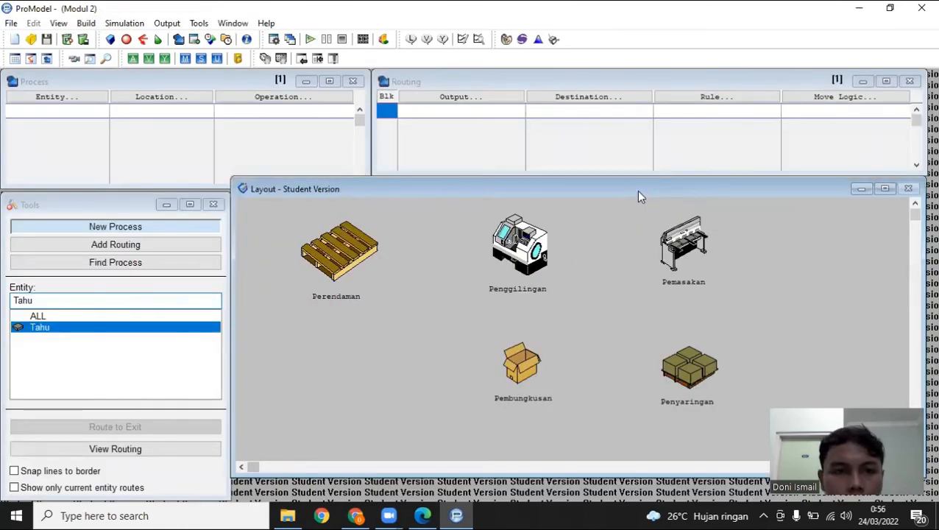
drag(638, 193, 640, 206)
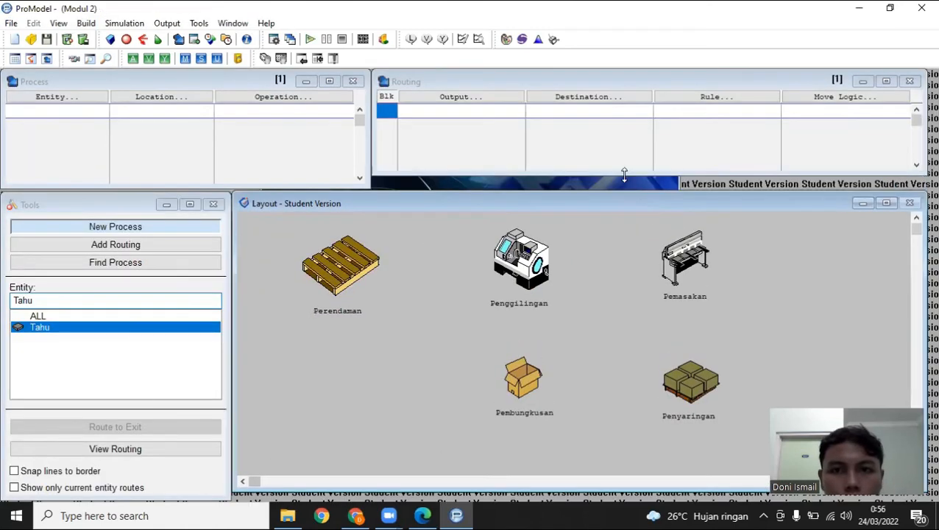
drag(624, 175, 624, 188)
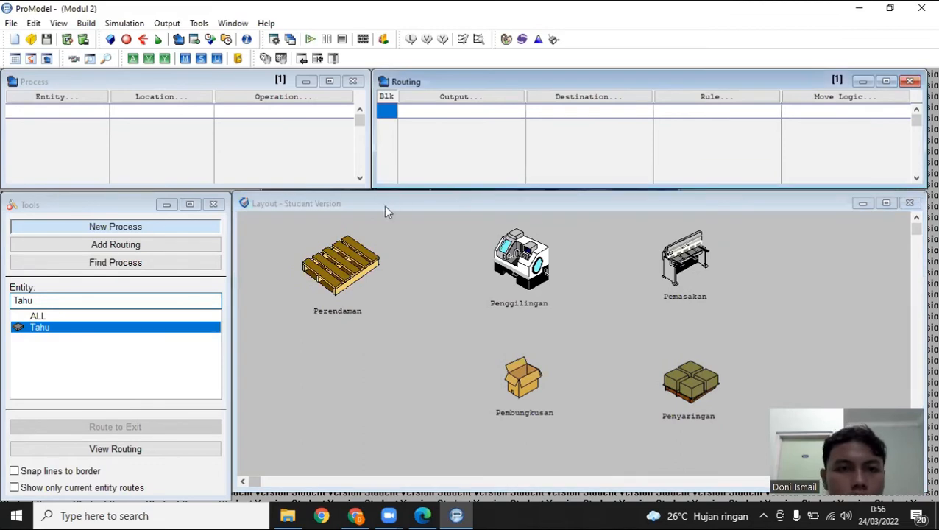
Add a process record for the Tahu entity at the Perendaman location.
click(92, 97)
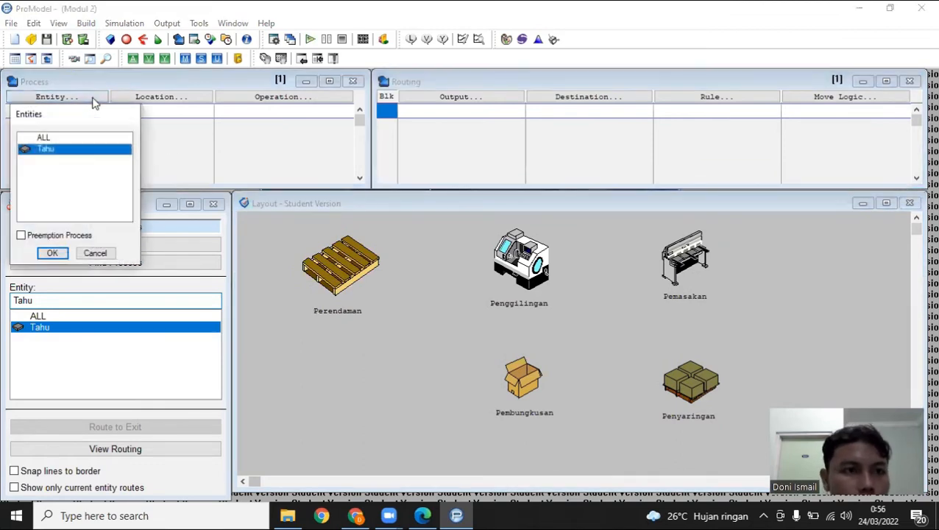
double_click(81, 150)
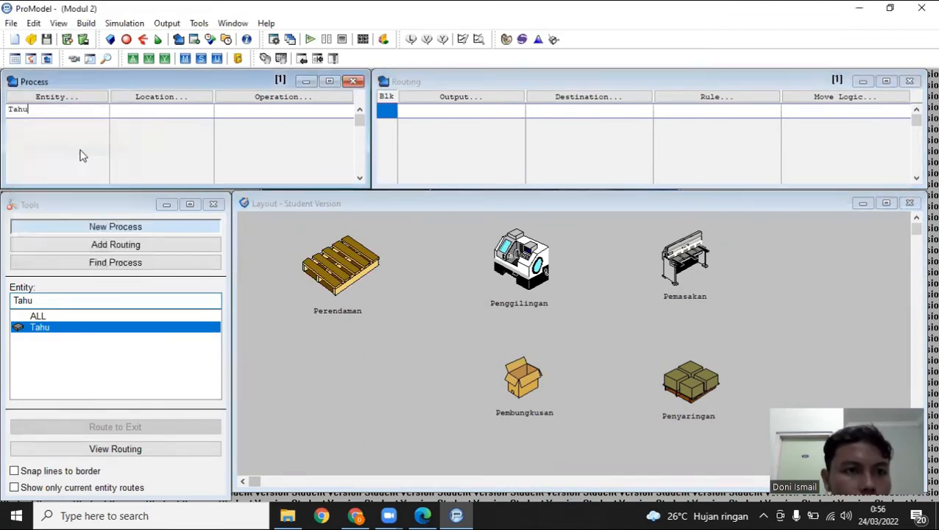
click(174, 99)
double_click(164, 144)
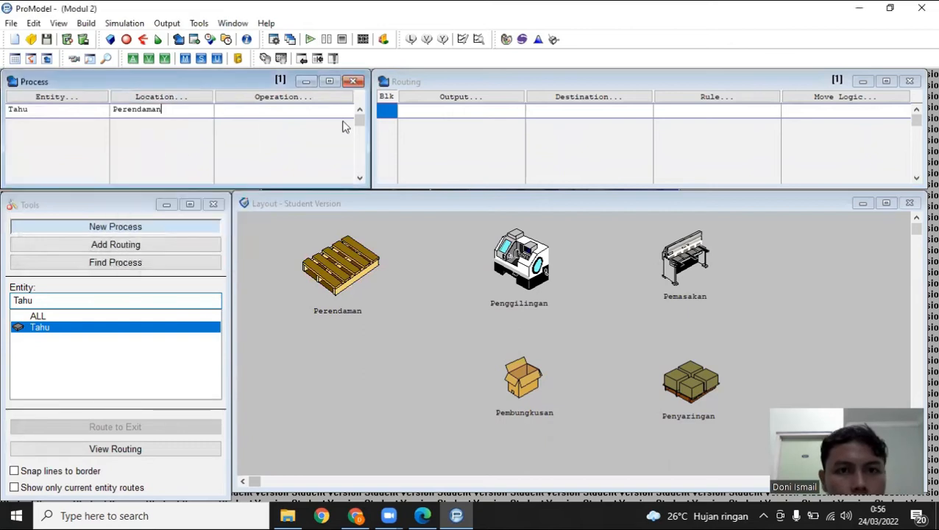
Route the Tahu output from Perendaman to Penggilingan and open that route's move logic for editing.
click(448, 111)
click(471, 105)
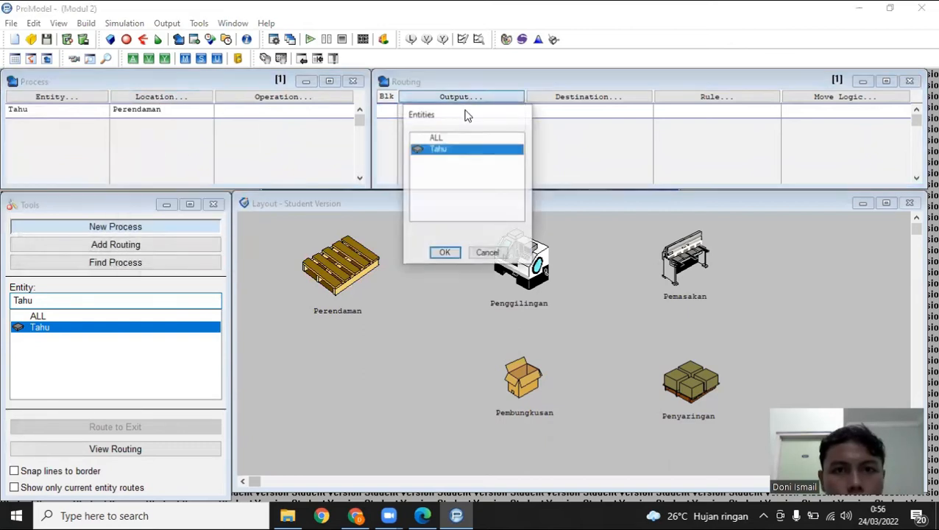
double_click(461, 151)
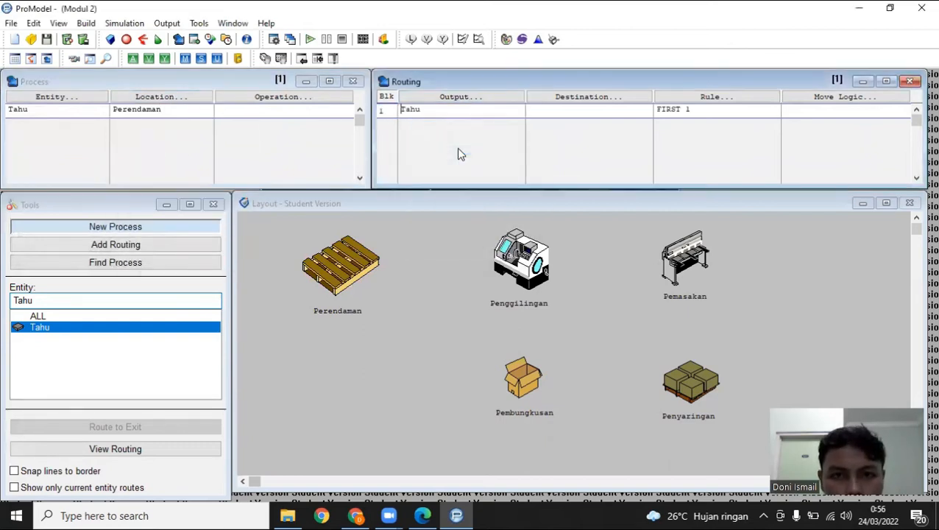
click(578, 99)
double_click(568, 150)
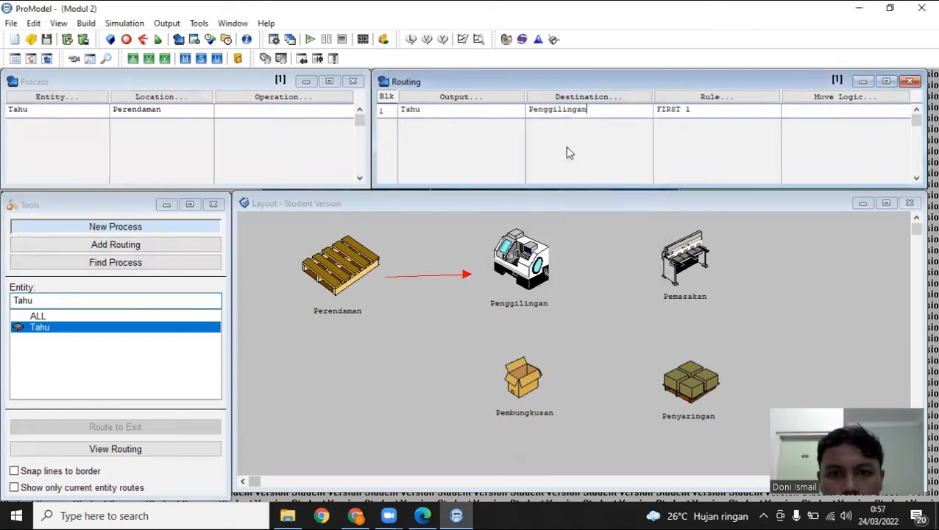
click(788, 110)
click(815, 105)
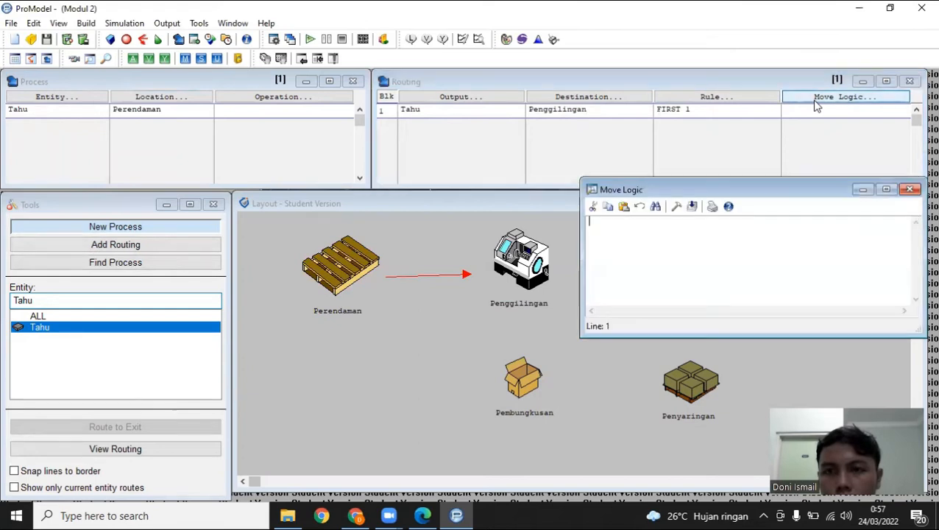
Switch to Stat::Fit and enter the data points 6, 7, 8, 6, 8, 7, 8, 6, 8 and 9.
click(538, 40)
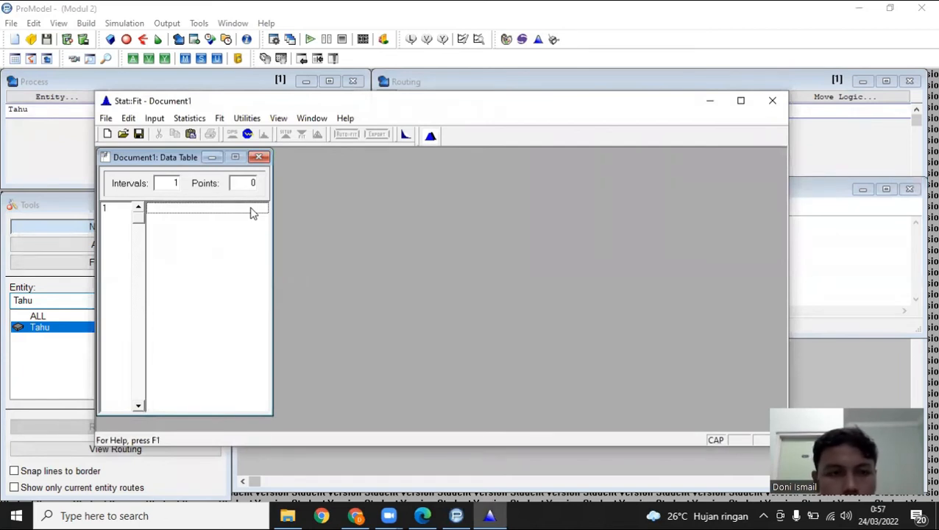
click(228, 213)
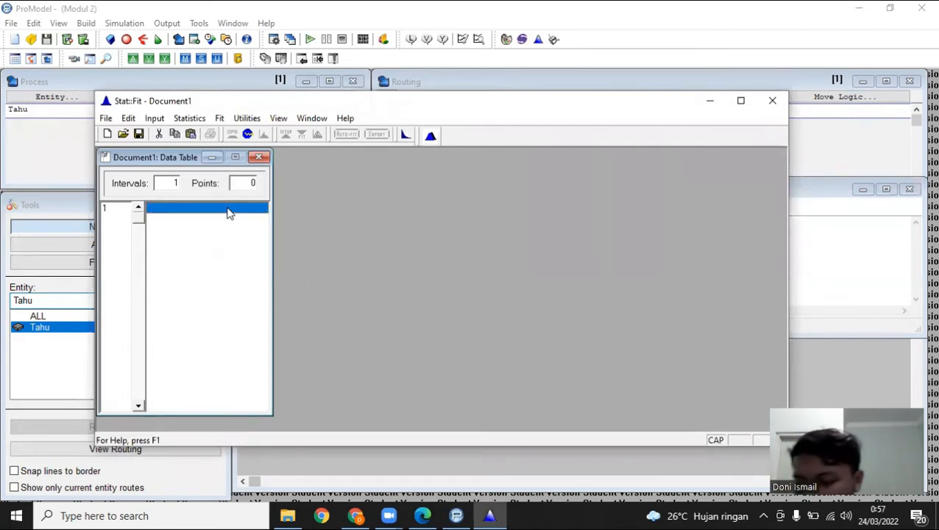
text(6)
key(Return)
text(7)
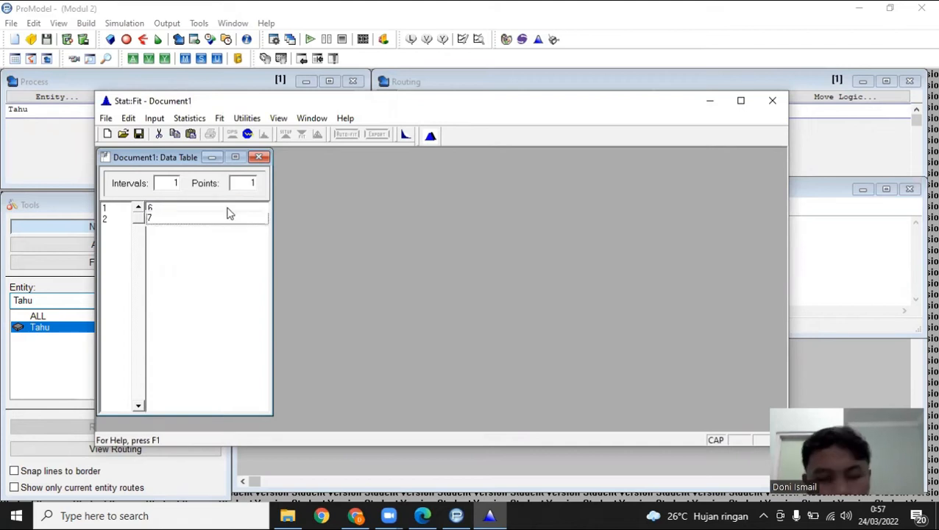
key(Return)
text(8)
key(Return)
text(6)
key(Return)
text(8)
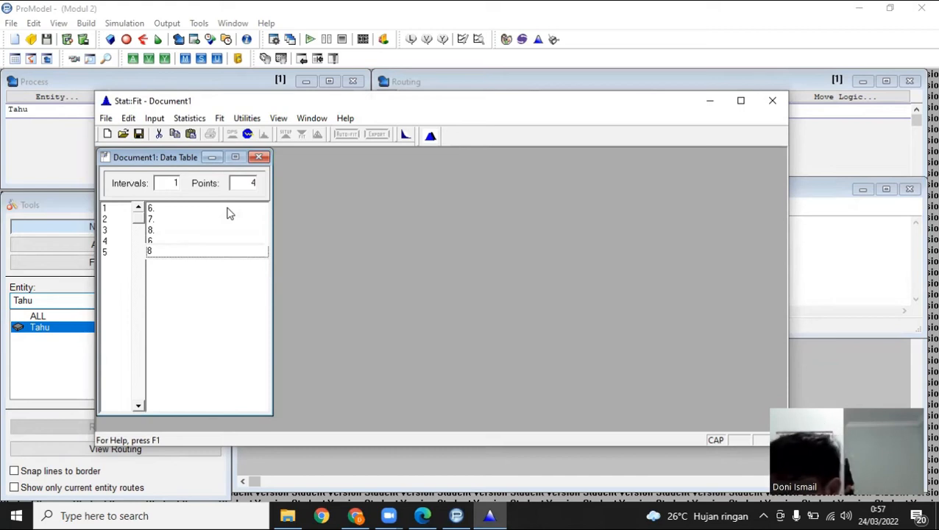
key(Return)
text(7)
key(Return)
text(8)
key(Return)
text(6)
key(Return)
text(8)
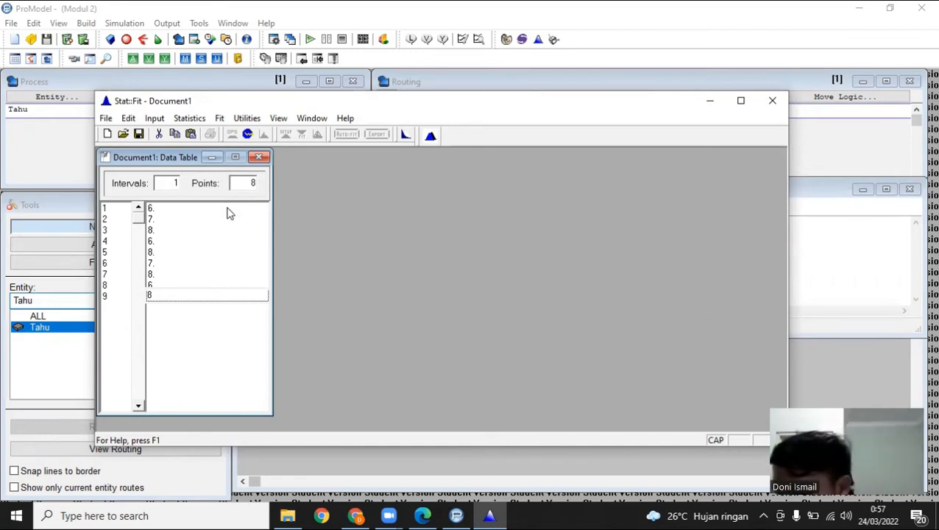
key(Return)
text(9)
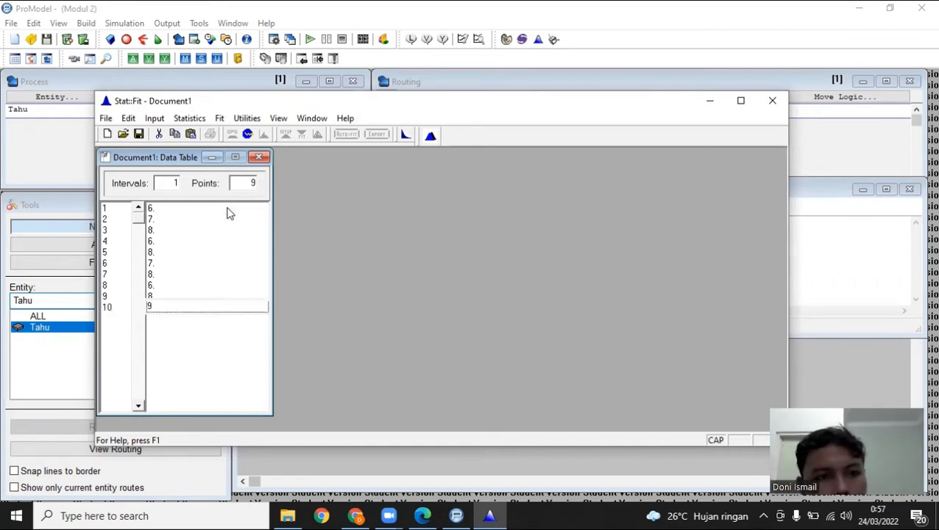
key(Return)
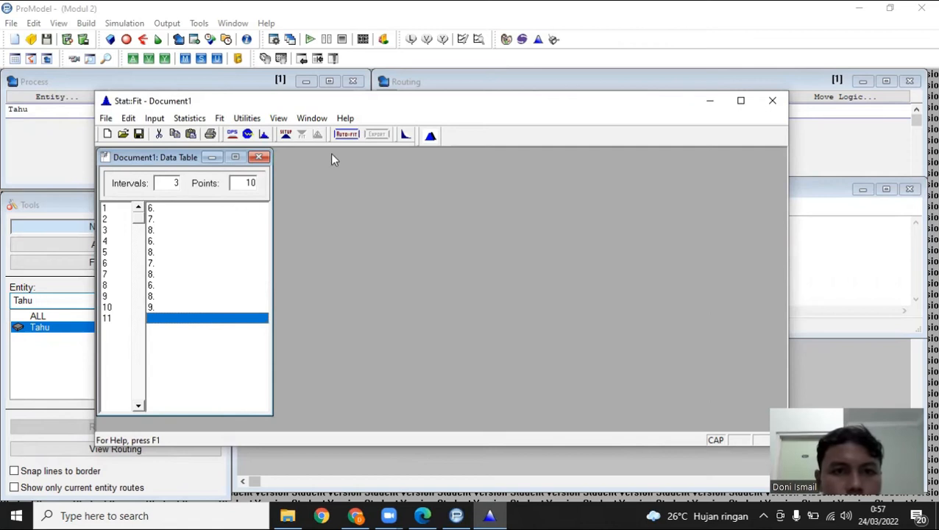
Run Auto::Fit on the entered data points using discrete distributions.
click(349, 137)
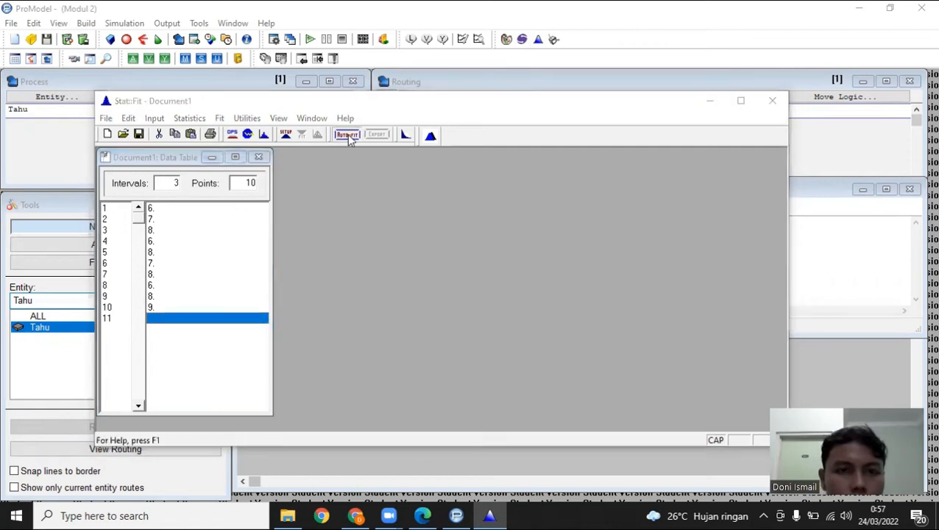
click(238, 224)
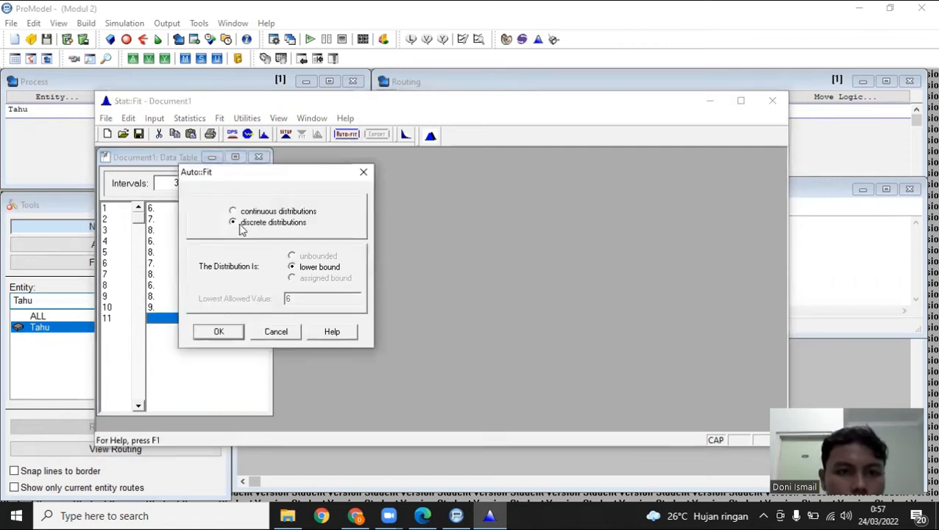
click(234, 332)
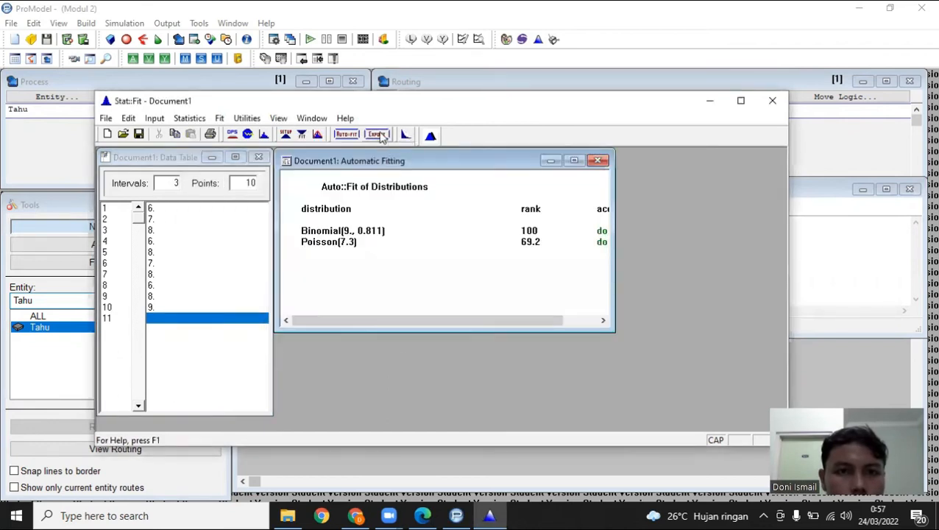
Export the fitted Binomial distribution to the clipboard in ProModel format.
click(377, 134)
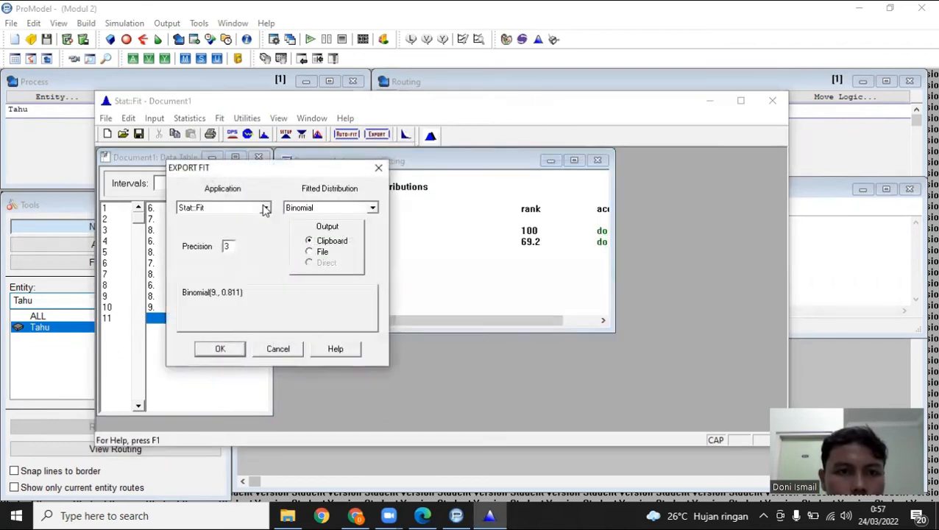
click(265, 208)
drag(267, 269, 267, 259)
click(201, 274)
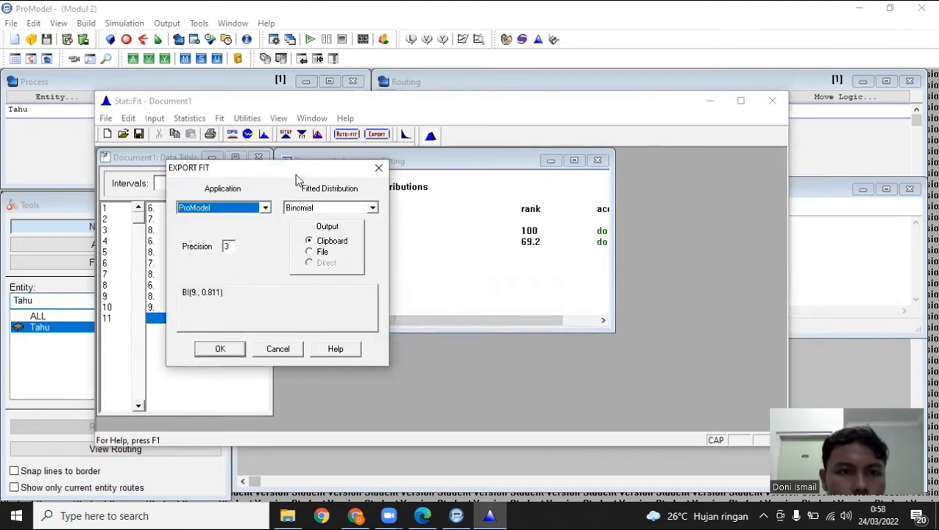
drag(306, 173, 497, 253)
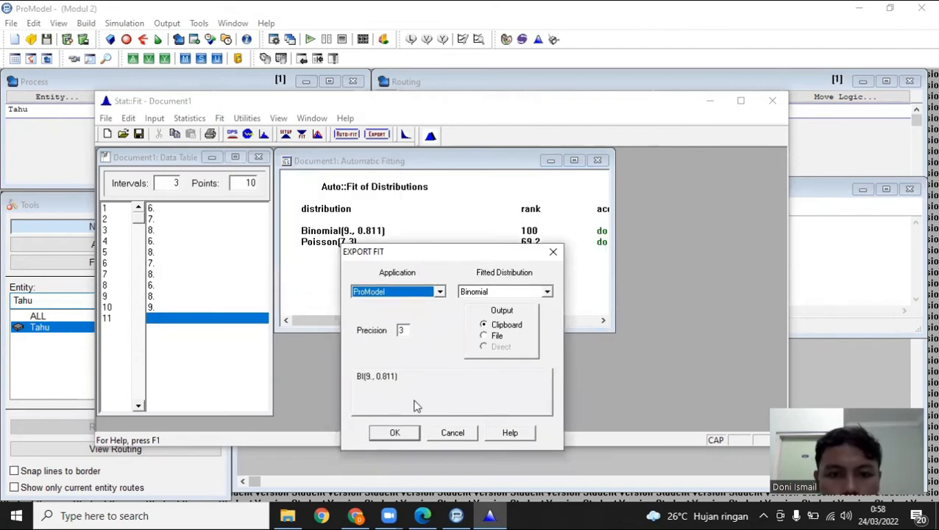
click(394, 433)
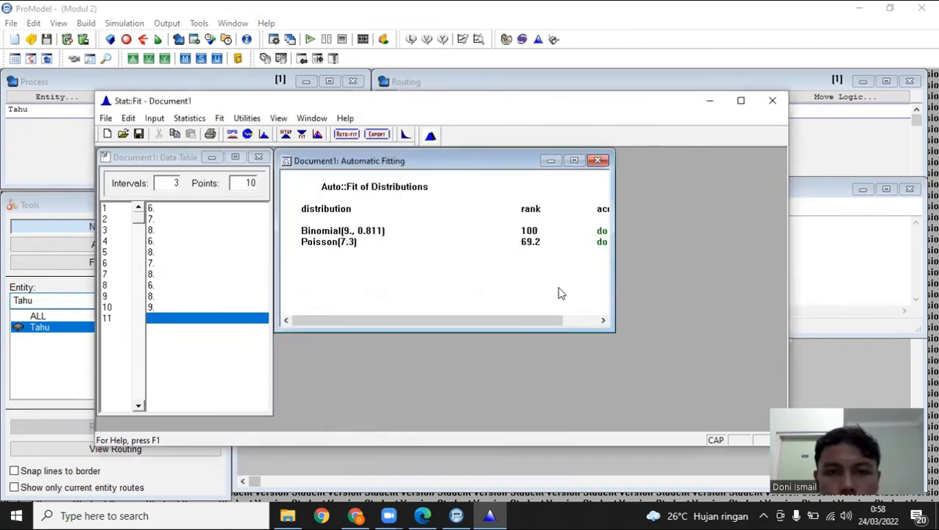
Return to ProModel and build the move logic MOVE FOR BI(9., 0.811) for the route to Penggilingan.
click(803, 211)
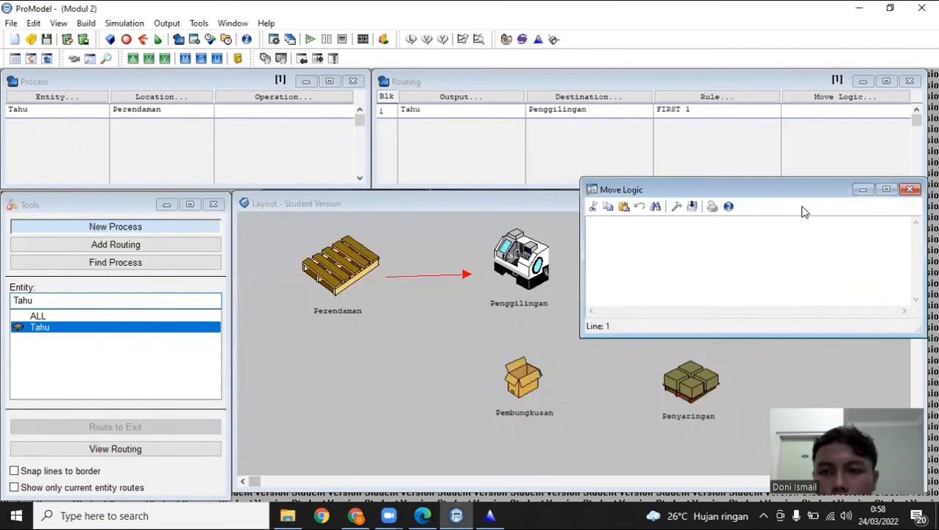
click(677, 207)
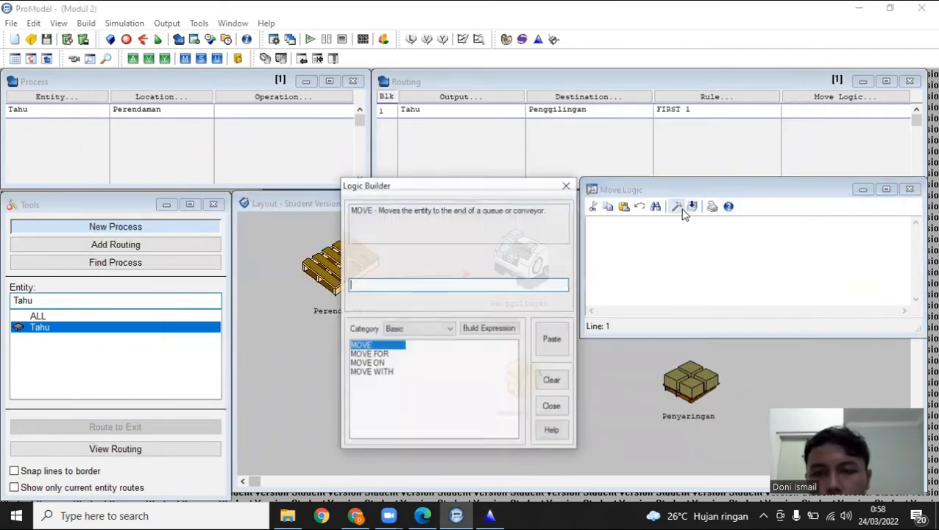
click(382, 356)
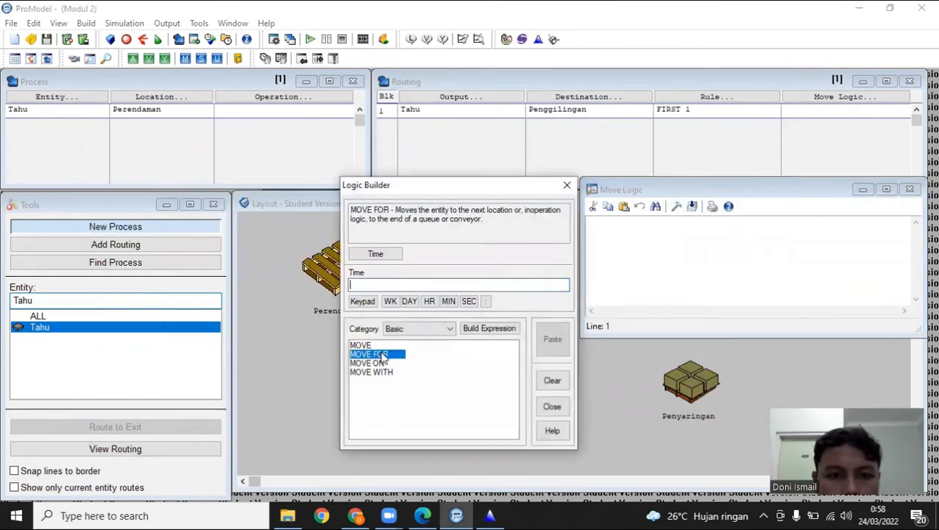
right_click(379, 285)
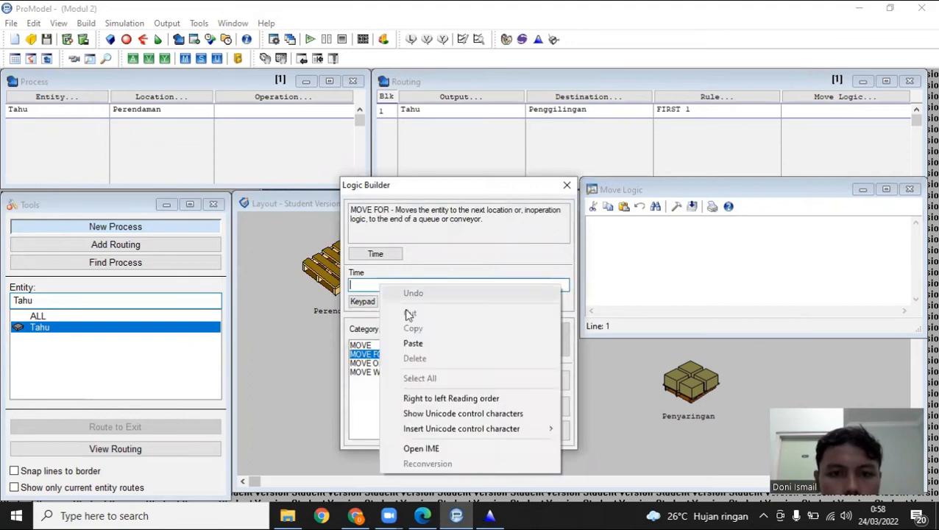
click(414, 347)
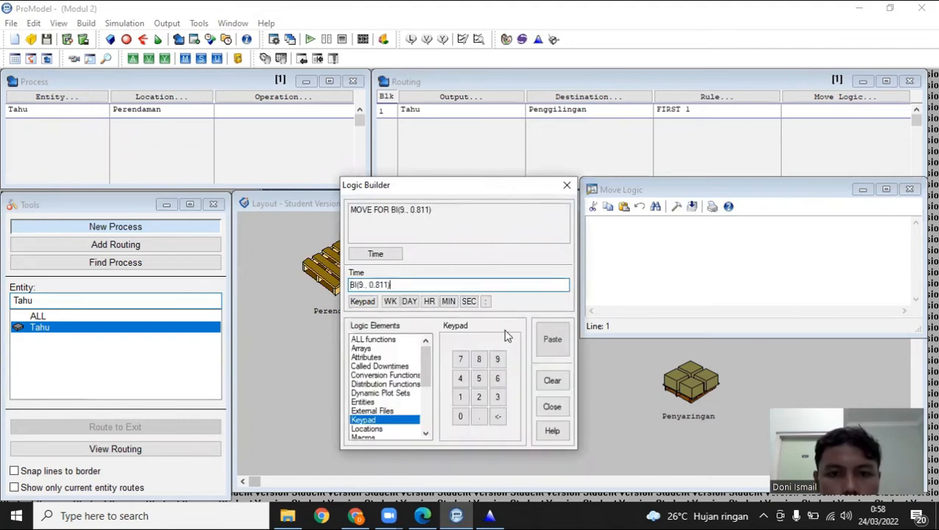
click(552, 340)
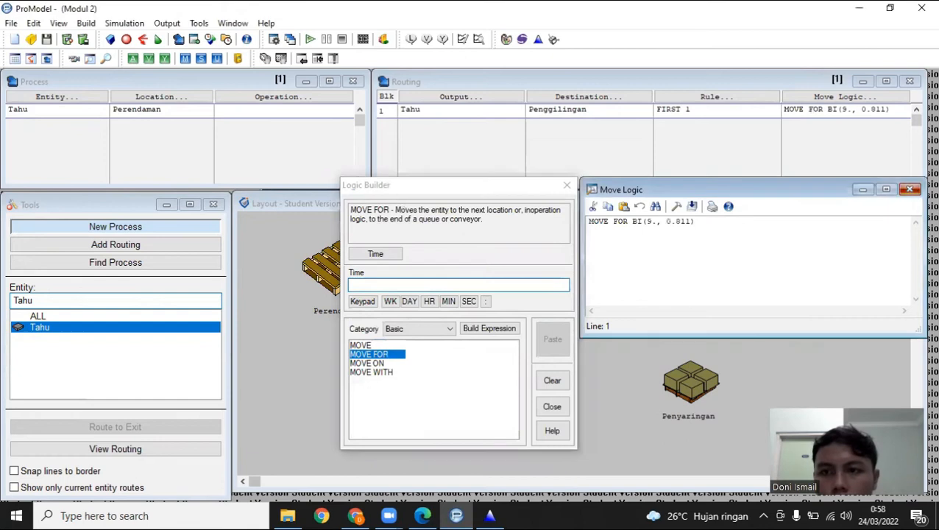
click(566, 185)
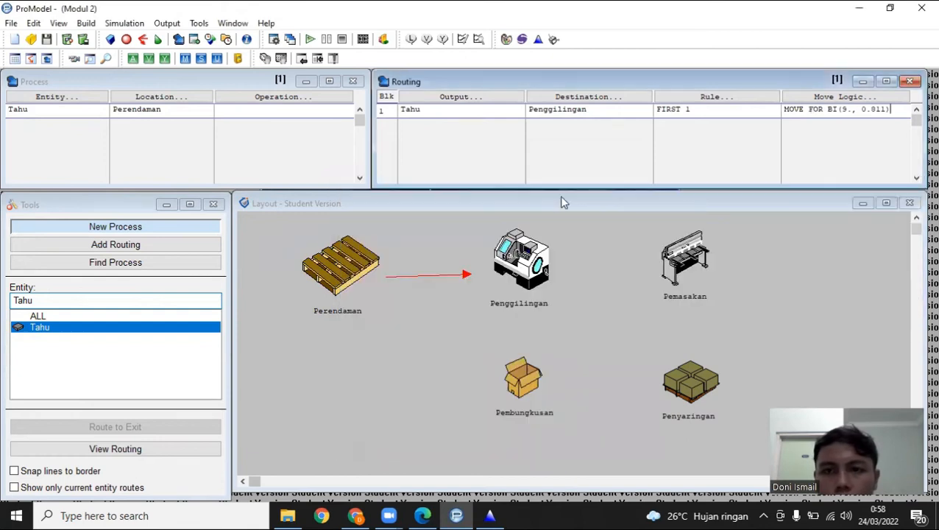
Add a second process record for the Tahu entity at the Penggilingan location.
click(86, 111)
click(85, 122)
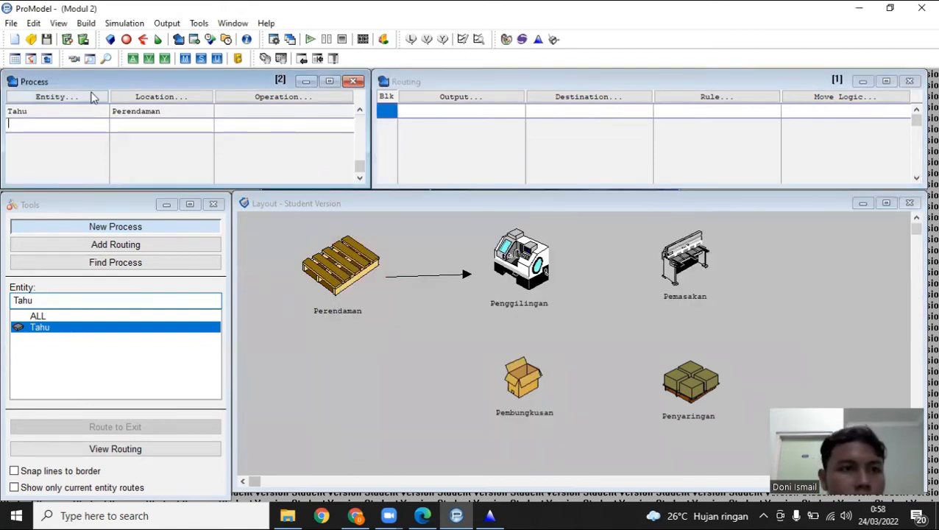
click(92, 98)
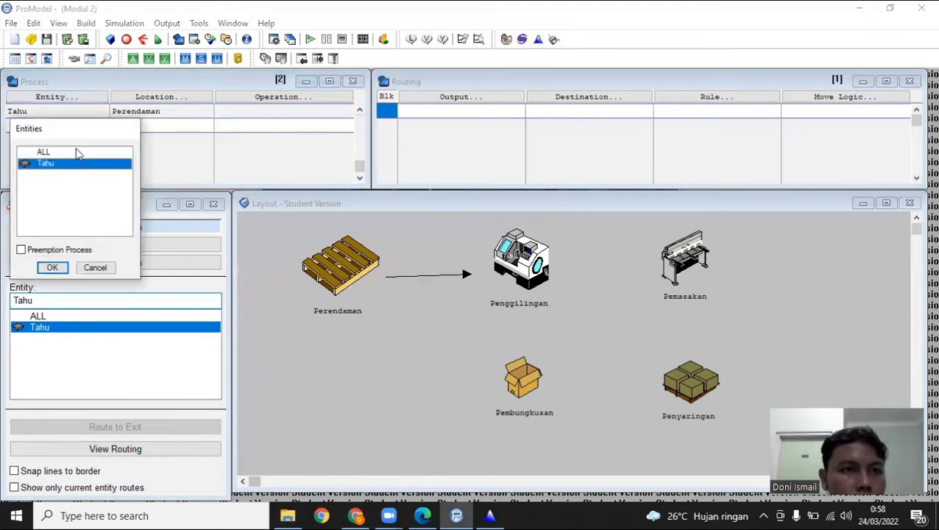
double_click(81, 167)
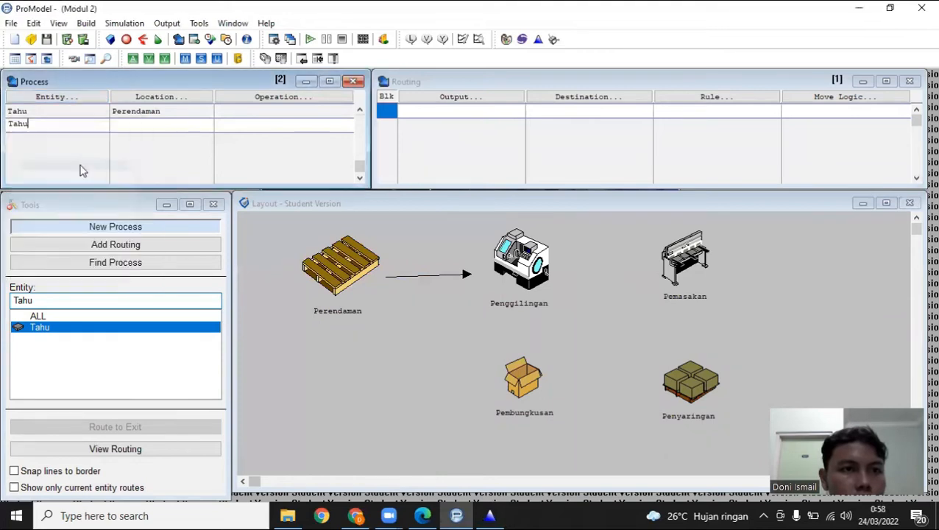
click(178, 96)
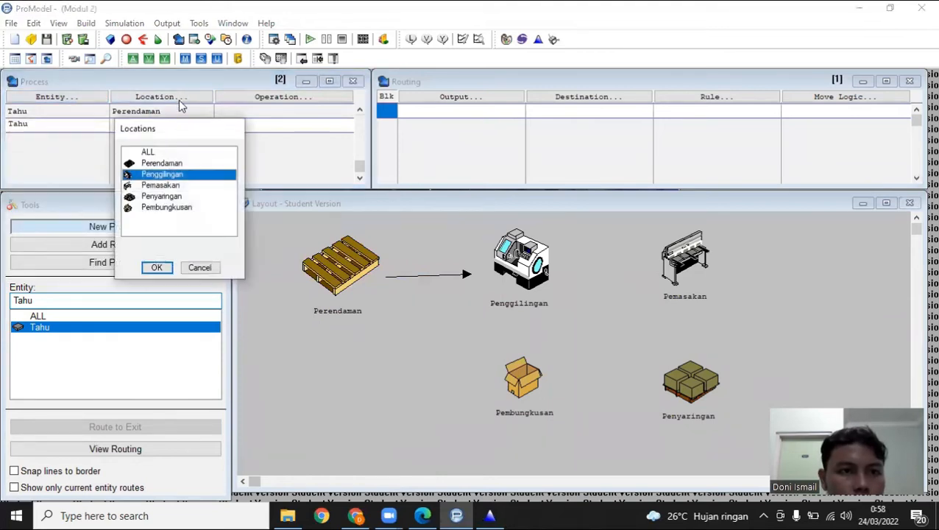
double_click(164, 175)
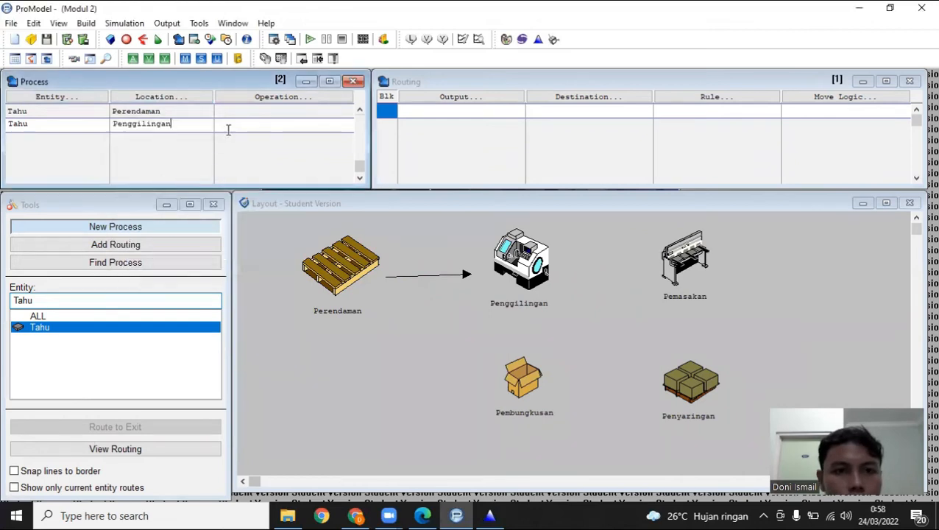
Route the Tahu entity from Penggilingan to Pemasakan, with Tahu as the output.
click(436, 110)
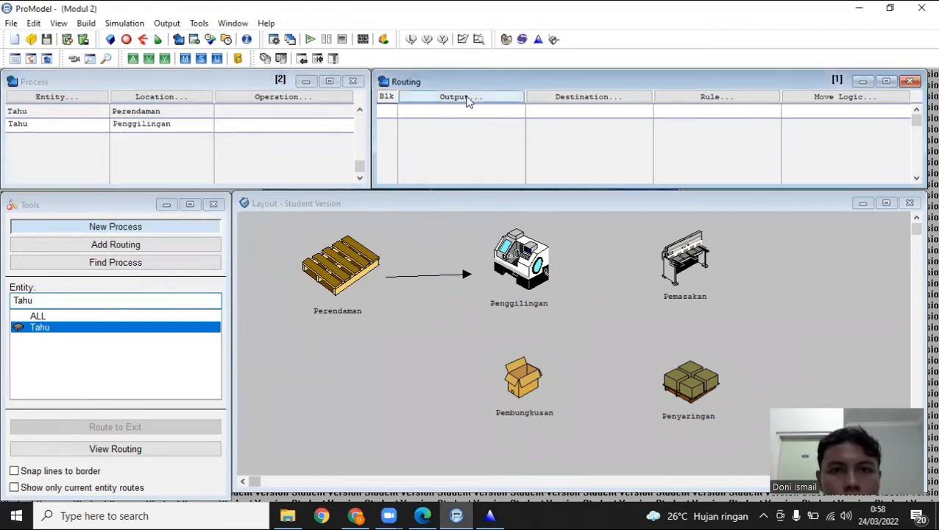
click(468, 99)
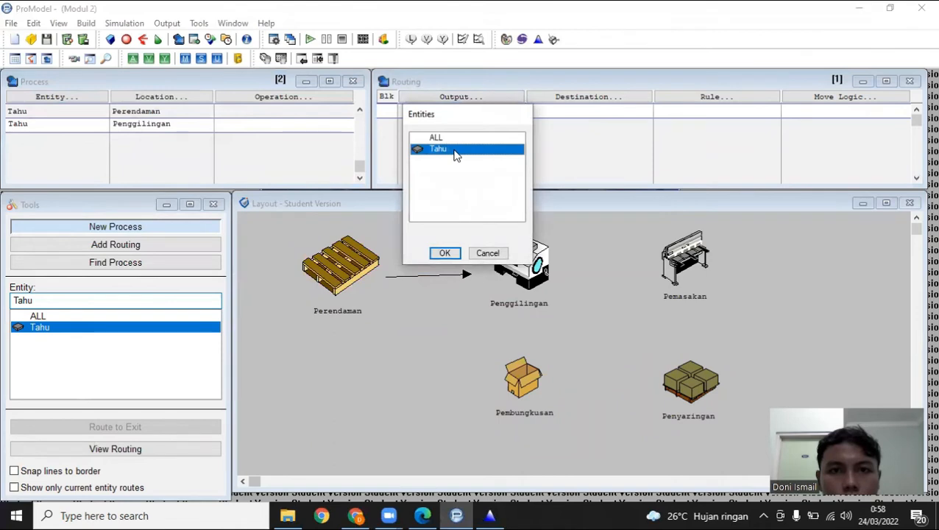
double_click(455, 151)
click(582, 98)
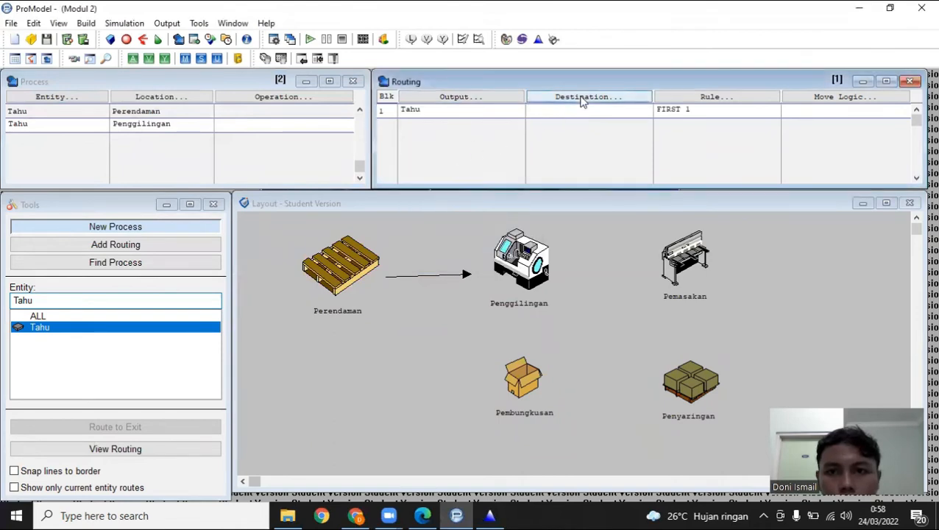
double_click(567, 160)
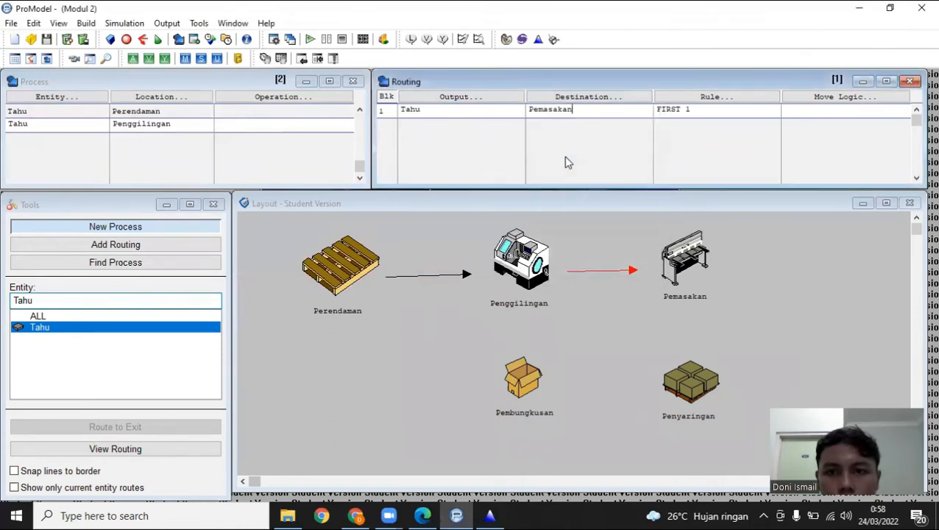
Open the move logic for the Pemasakan route and enter 17, 14, 16, 17, 19, 17, 14, 16, 17, 19 in a new Stat::Fit data table.
click(819, 98)
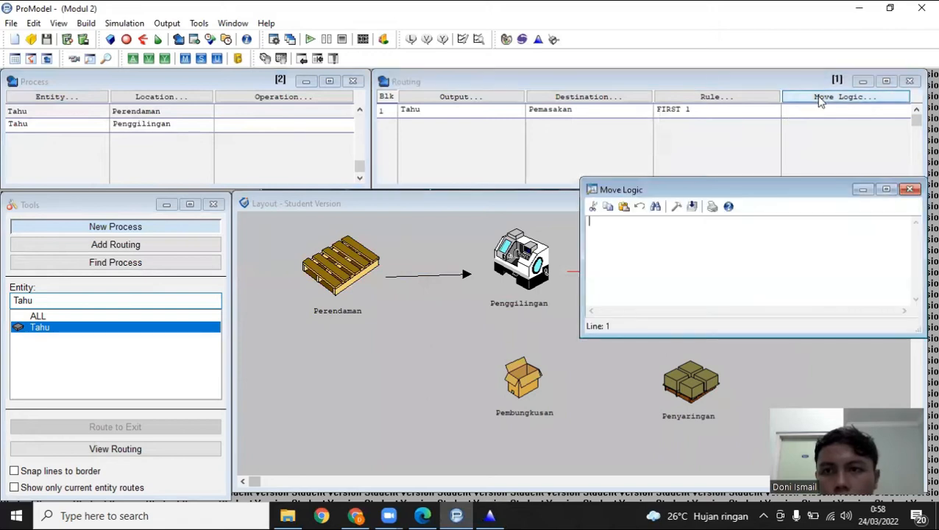
click(538, 39)
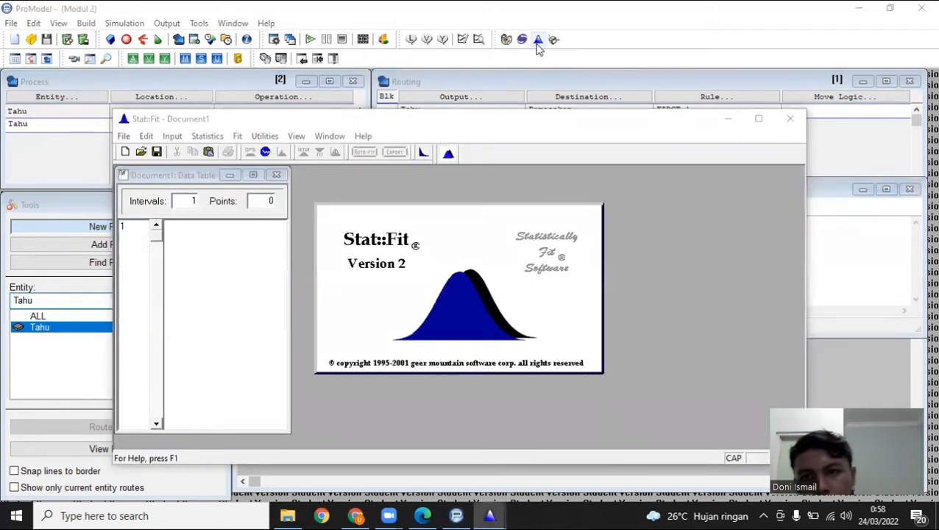
click(214, 226)
text(17)
key(Return)
text(14)
key(Return)
text(16)
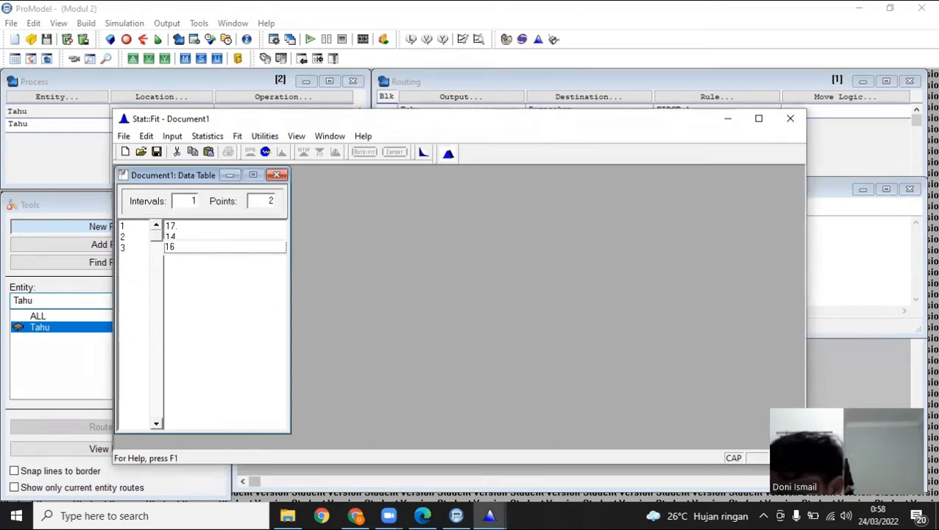
key(Return)
text(17)
key(Return)
text(19)
key(Return)
text(17)
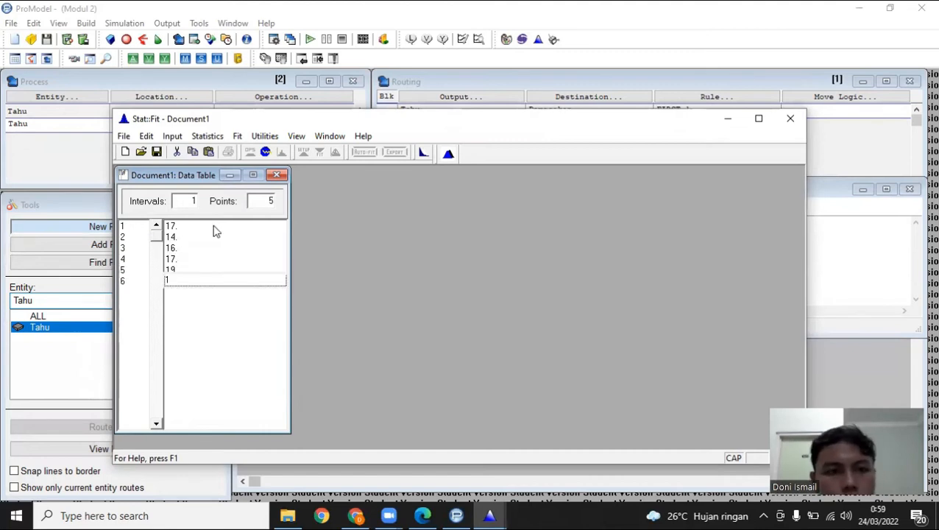
key(Return)
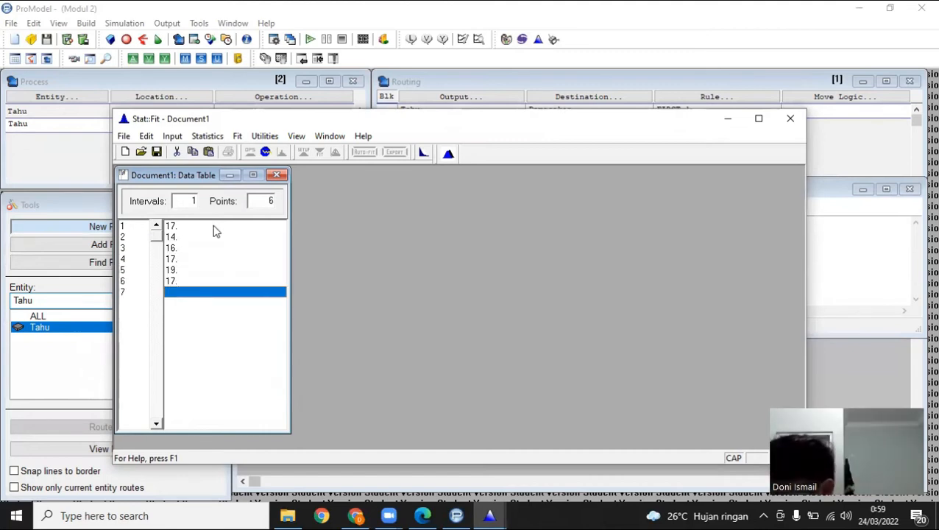
text(14)
key(Return)
text(16)
key(Return)
text(17)
key(Return)
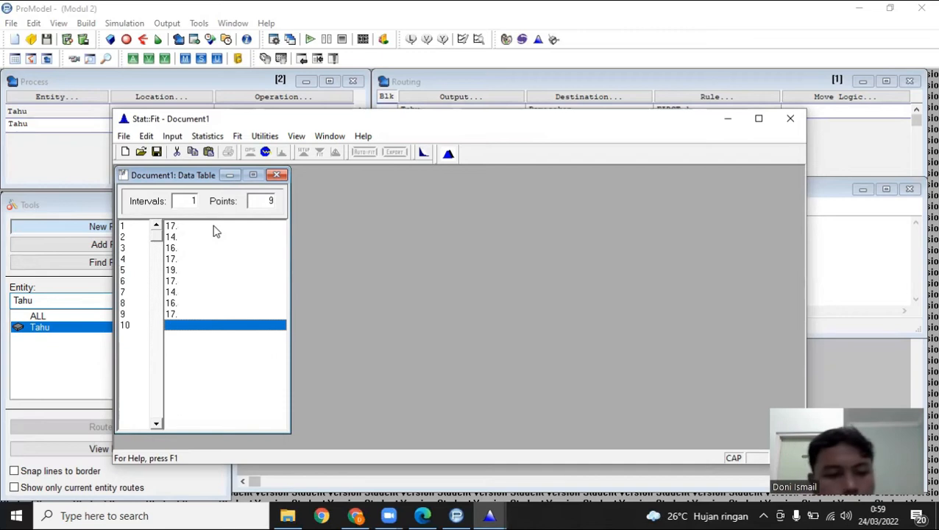
text(19)
key(Return)
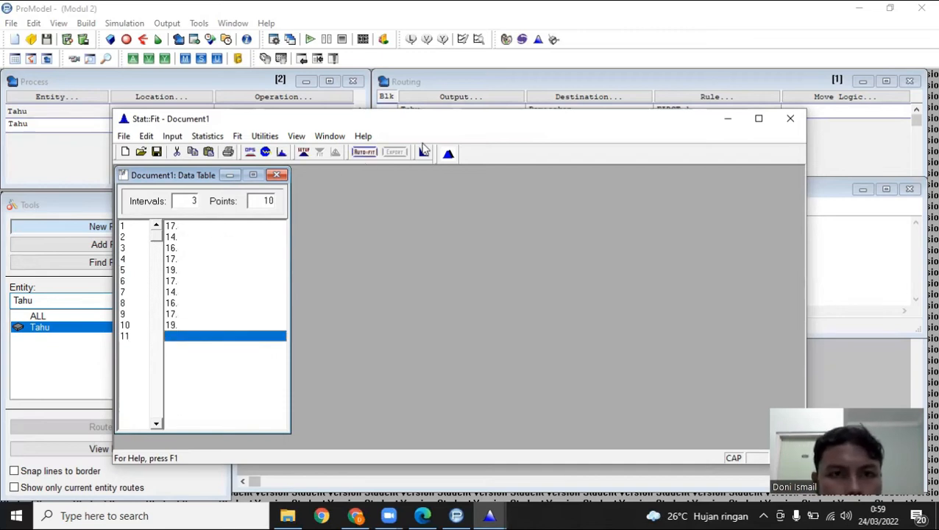
Run Auto::Fit on the ten move-time values using discrete distributions.
click(368, 152)
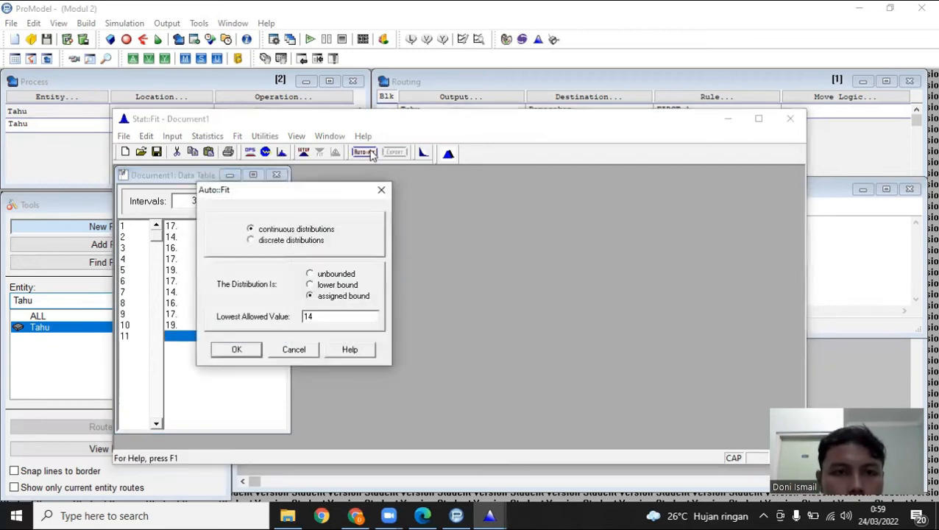
click(269, 242)
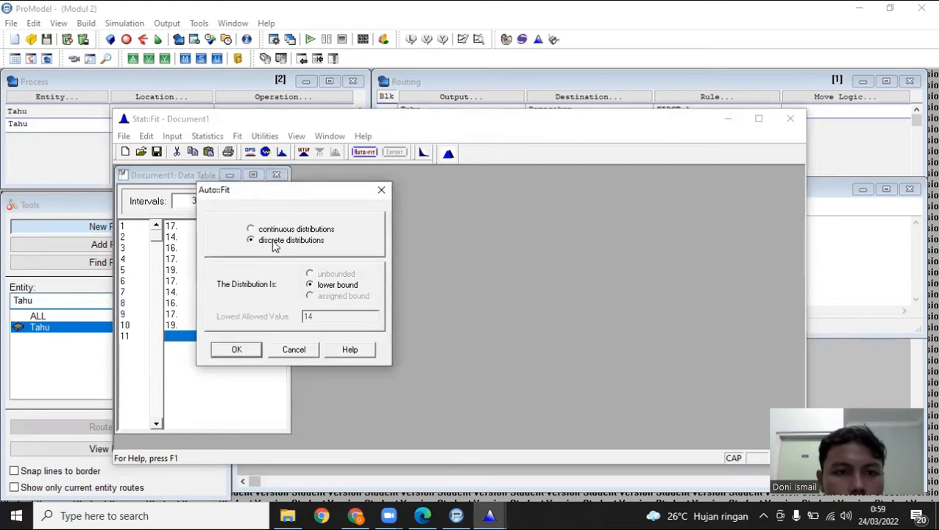
click(239, 351)
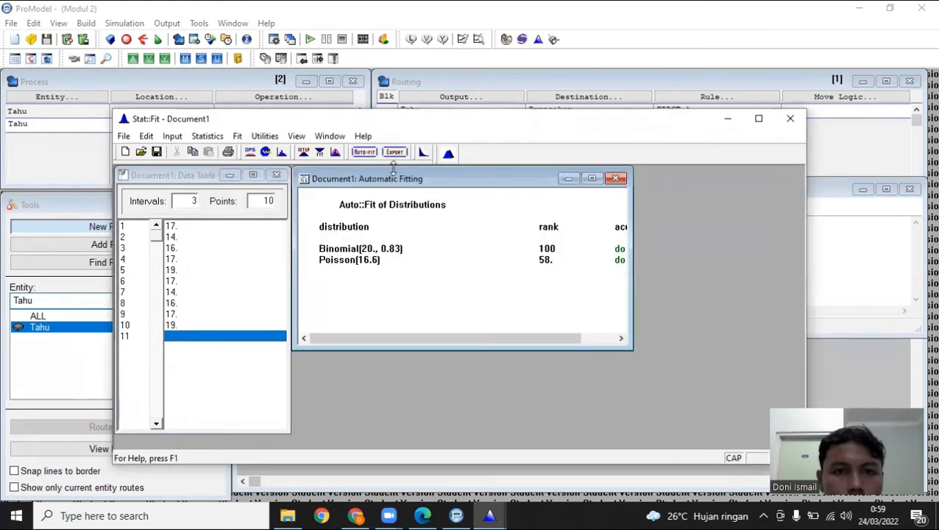
Export the fitted Binomial distribution for the Pemasakan route to the clipboard in ProModel format.
click(395, 153)
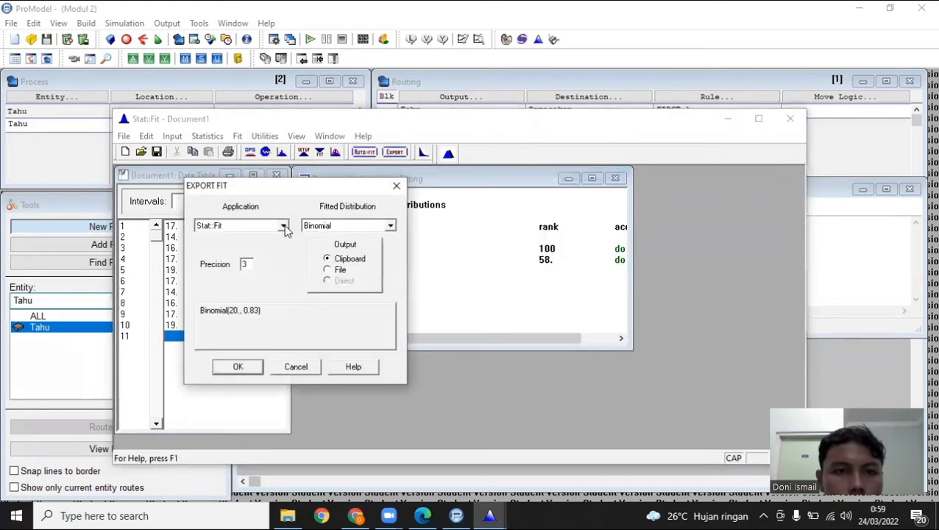
click(286, 231)
click(285, 283)
drag(285, 283, 288, 275)
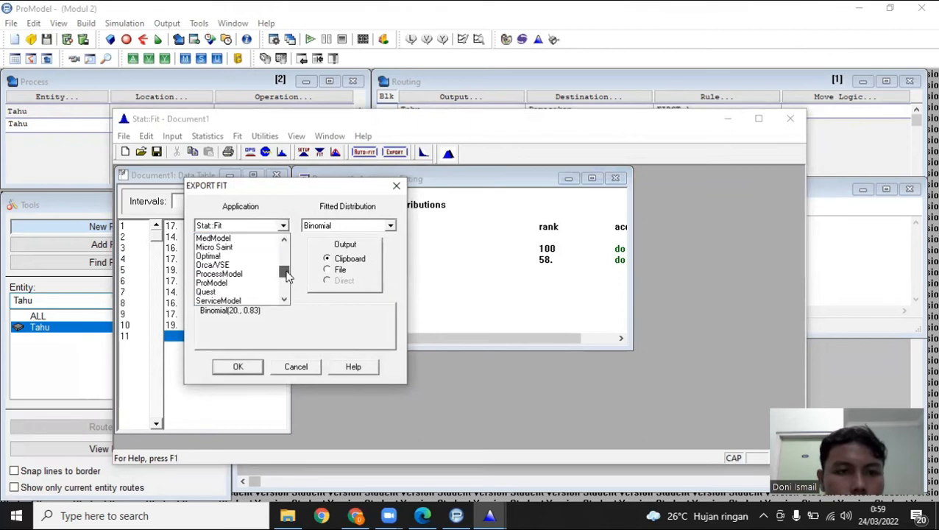
click(243, 283)
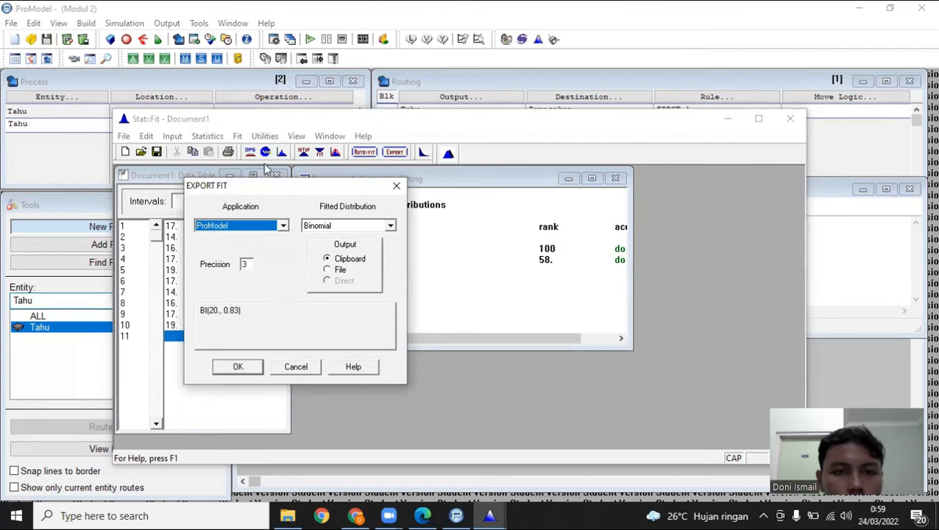
drag(280, 193, 425, 286)
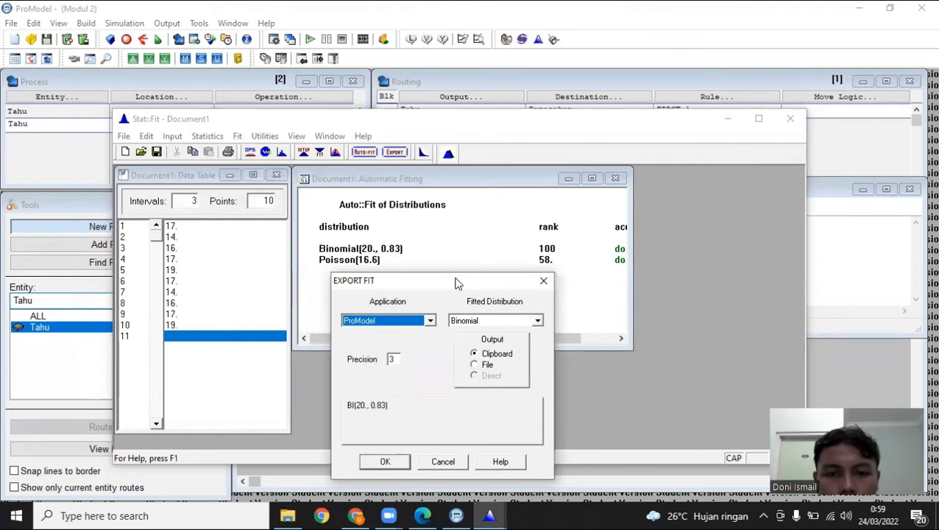
drag(456, 283, 460, 232)
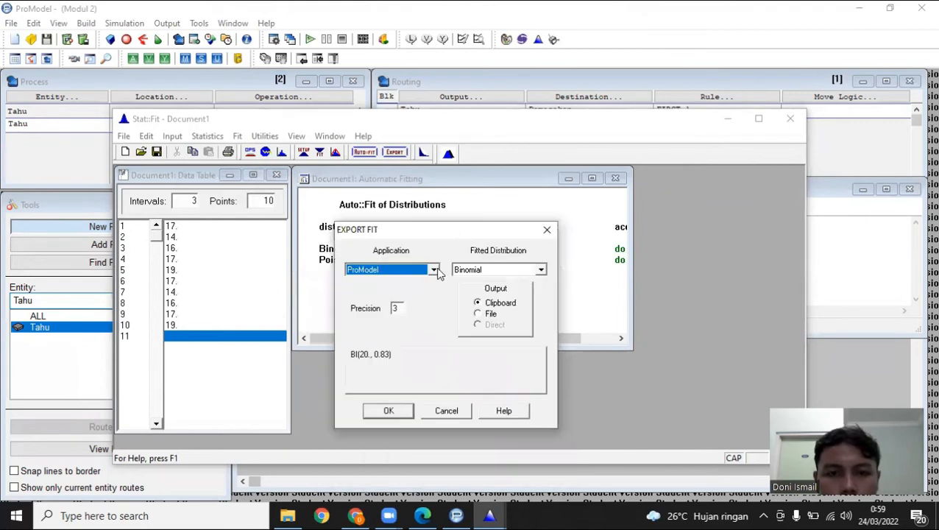
click(389, 412)
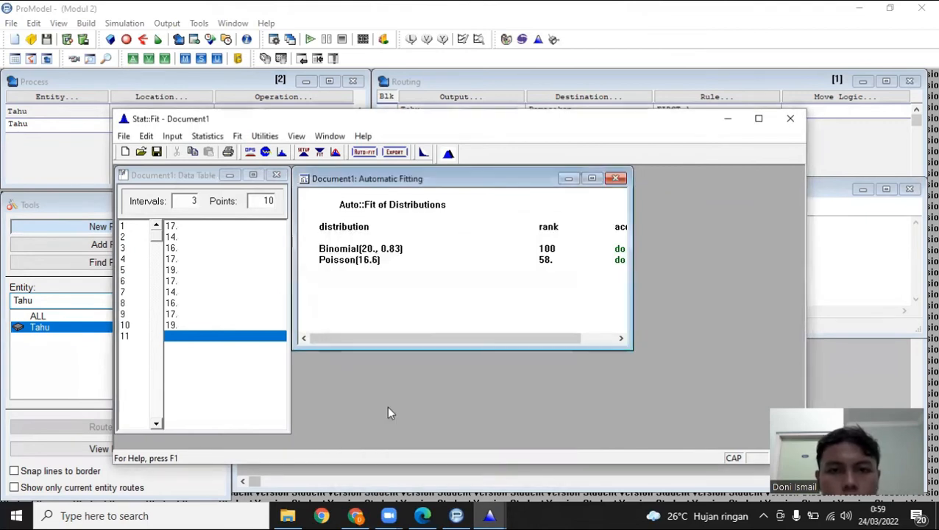
Return to ProModel and build the move logic MOVE FOR BI(20., 0.83) for the route to Pemasakan.
click(813, 189)
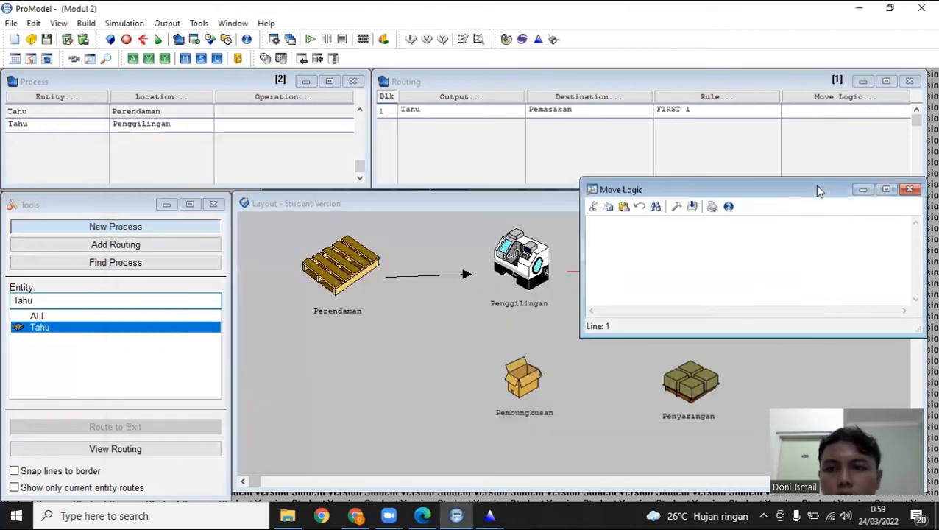
click(677, 207)
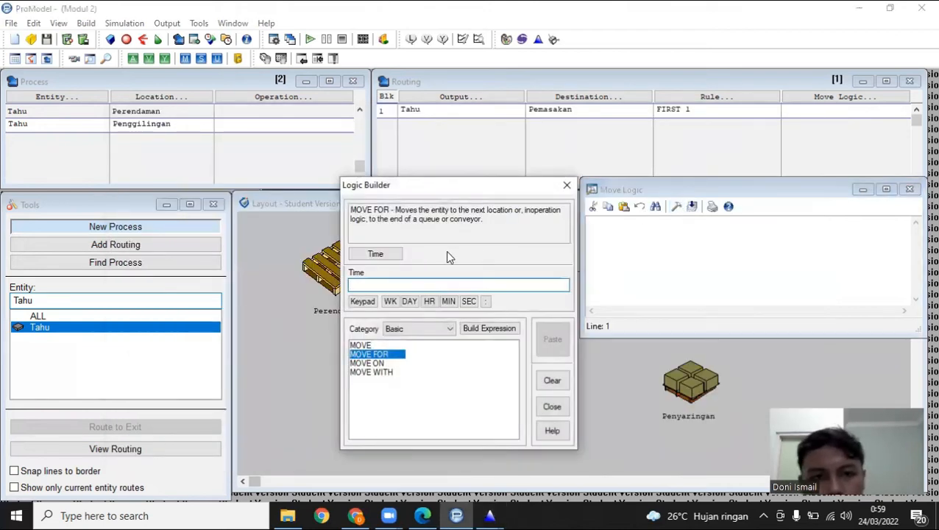
right_click(381, 283)
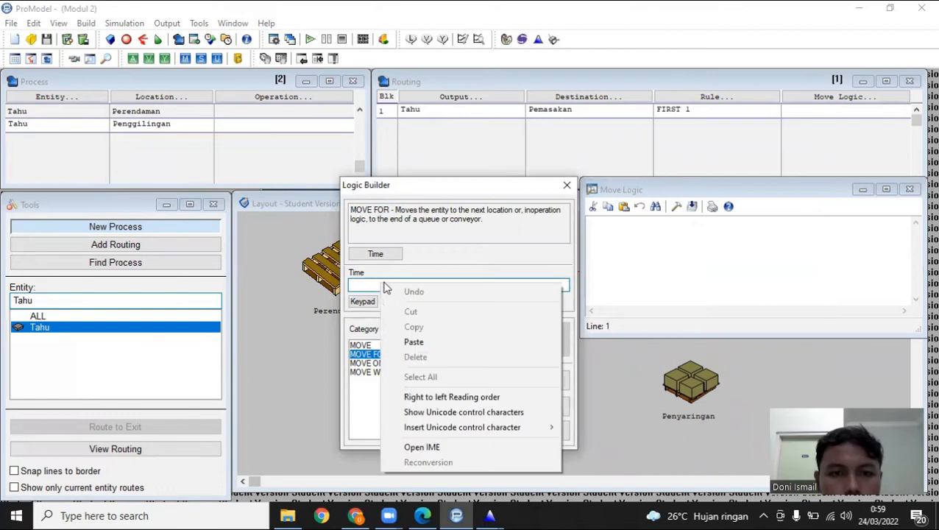
click(403, 339)
click(550, 340)
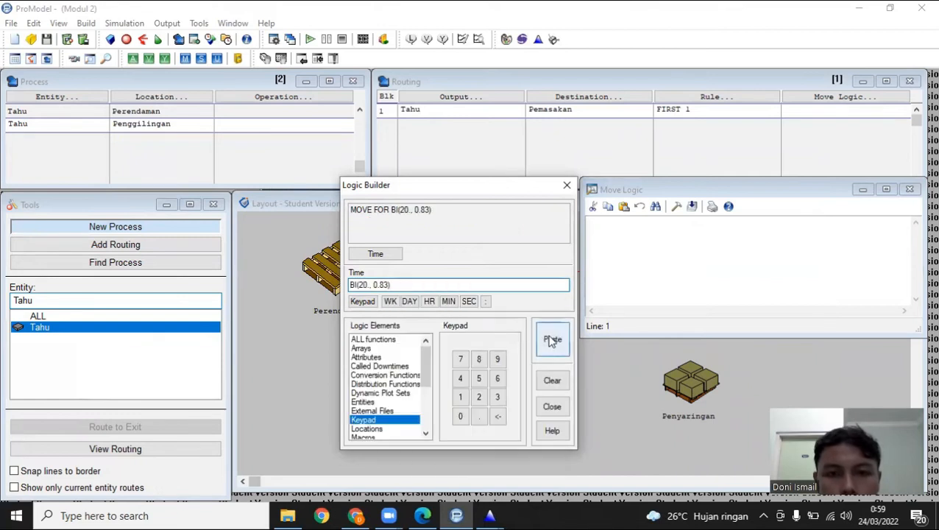
click(910, 189)
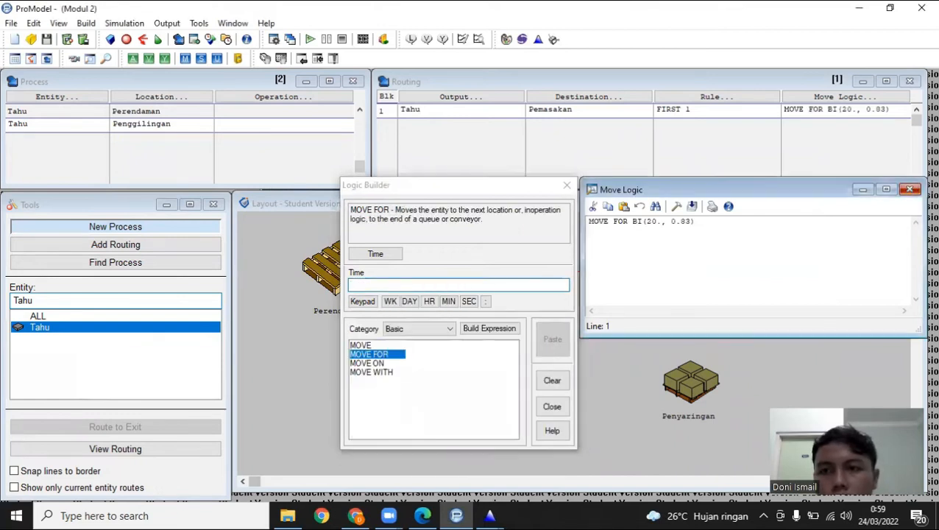
Add a third process record for the Tahu entity at the Pemasakan location.
click(63, 114)
click(65, 129)
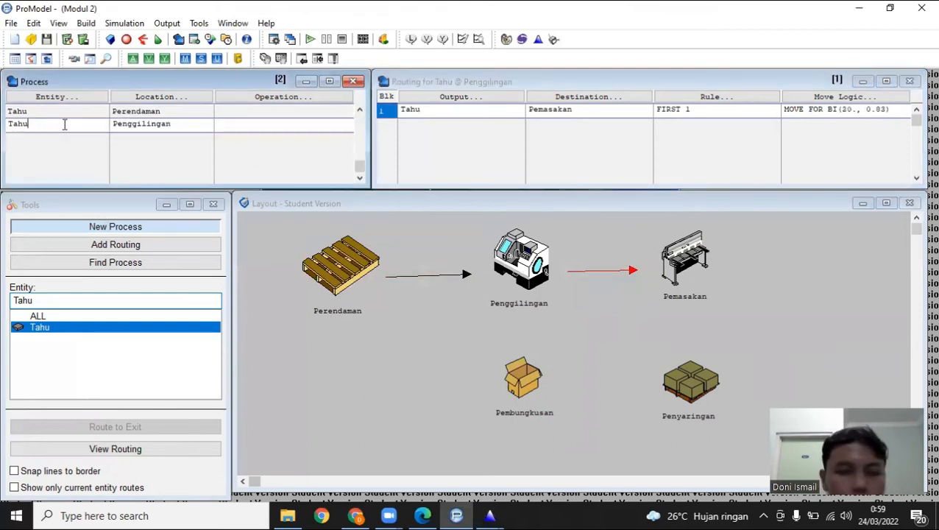
key(Down)
click(83, 98)
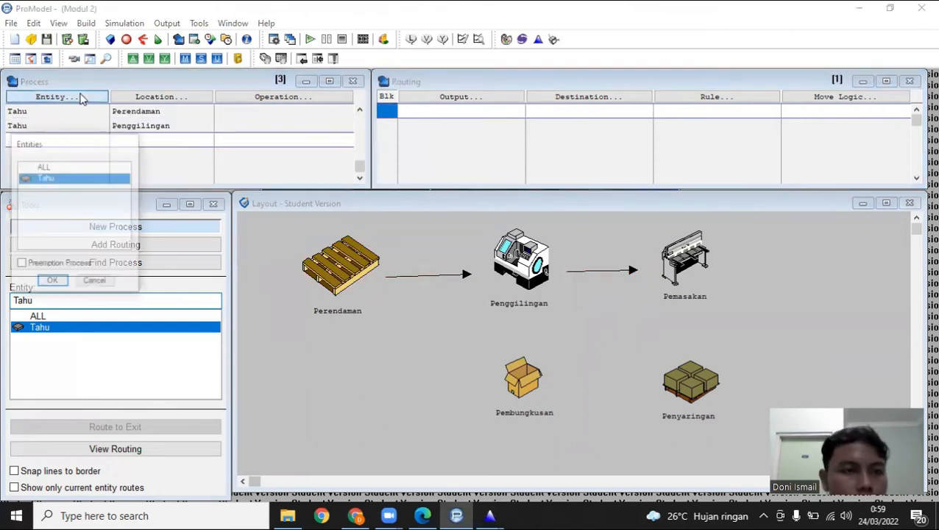
double_click(99, 178)
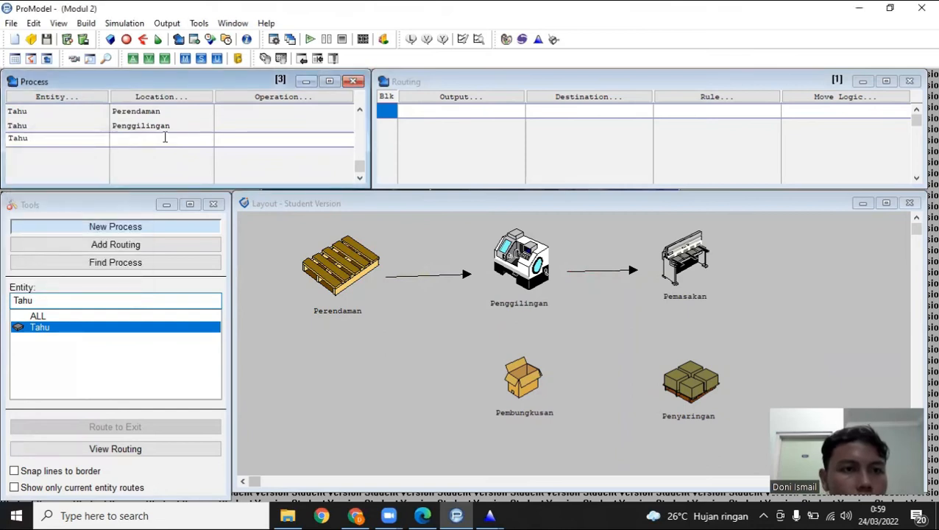
click(199, 99)
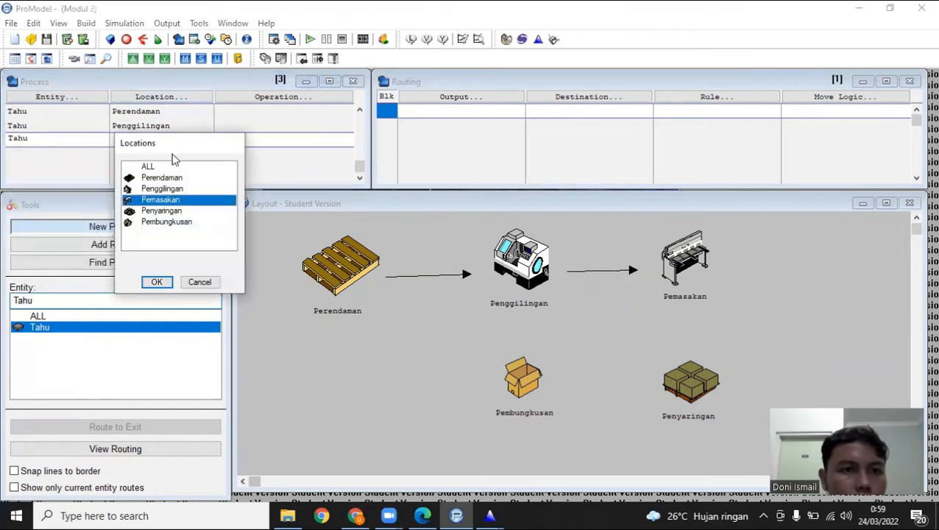
double_click(165, 200)
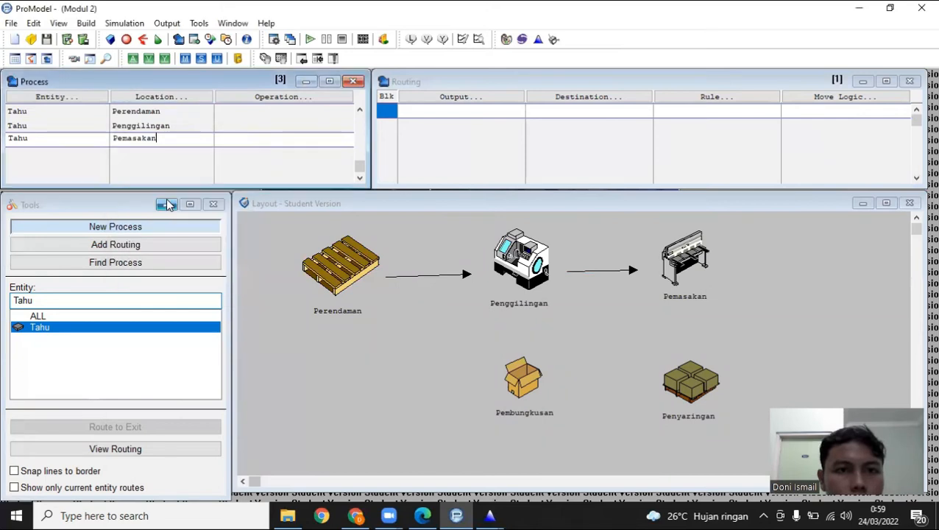
Route the Tahu entity from Pemasakan to Penyaringan, with Tahu as the output.
click(442, 113)
click(473, 102)
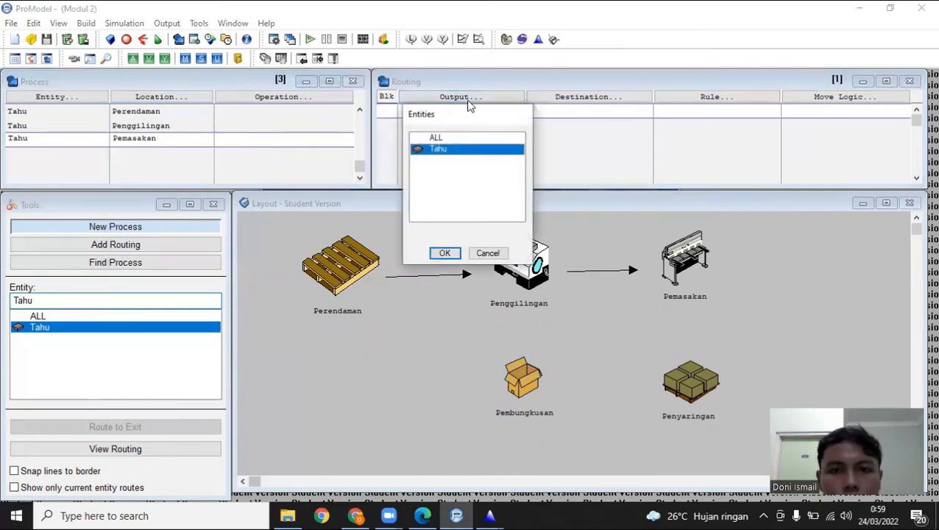
double_click(452, 151)
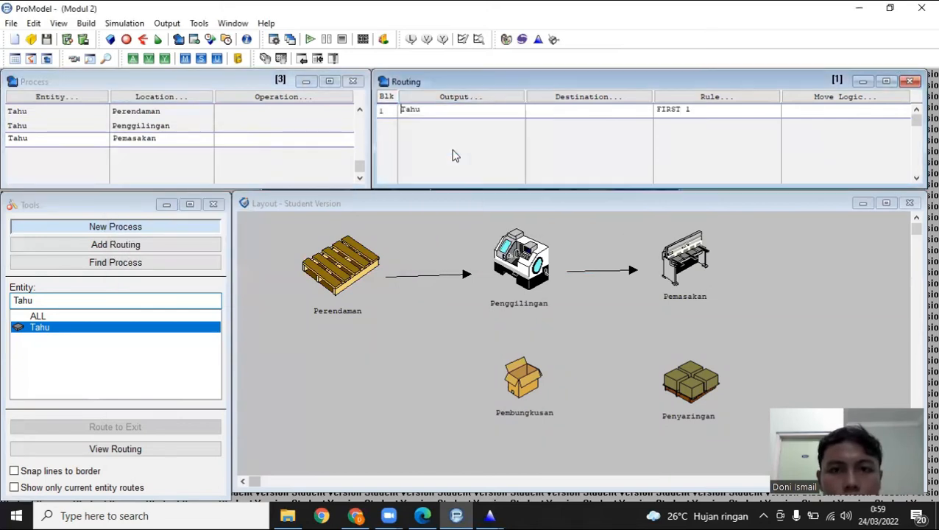
click(567, 98)
double_click(570, 171)
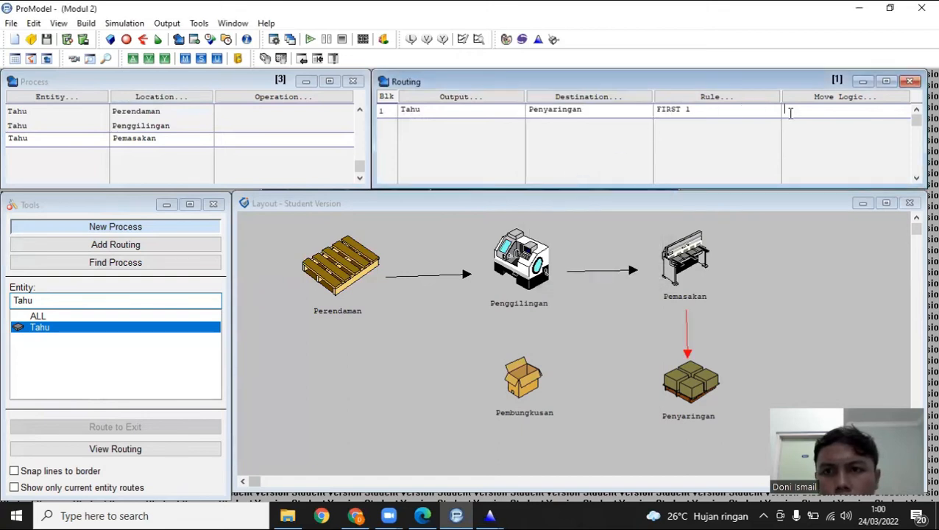
Open the Penyaringan route's move logic, switch to Stat::Fit and enter the data values 15, 14, 16, 17, 14, 15, 14, 16, 17, 14.
click(813, 100)
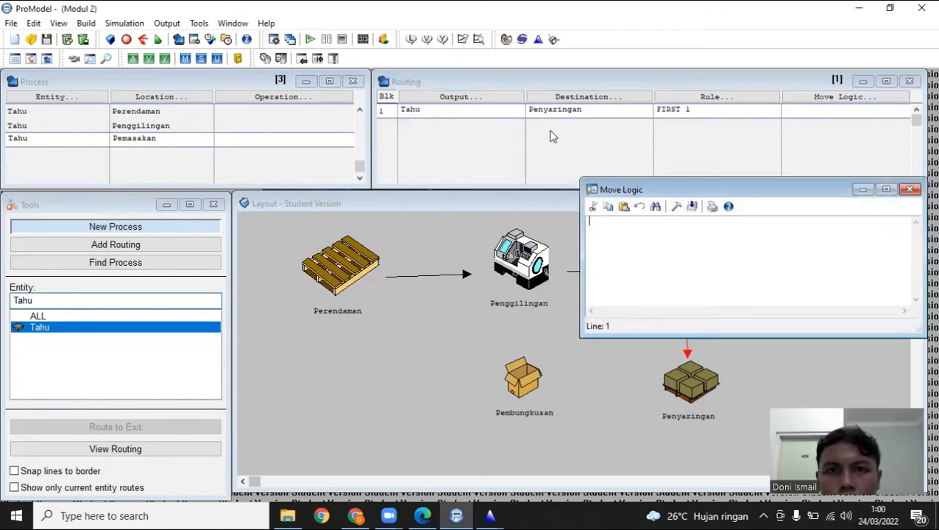
click(538, 38)
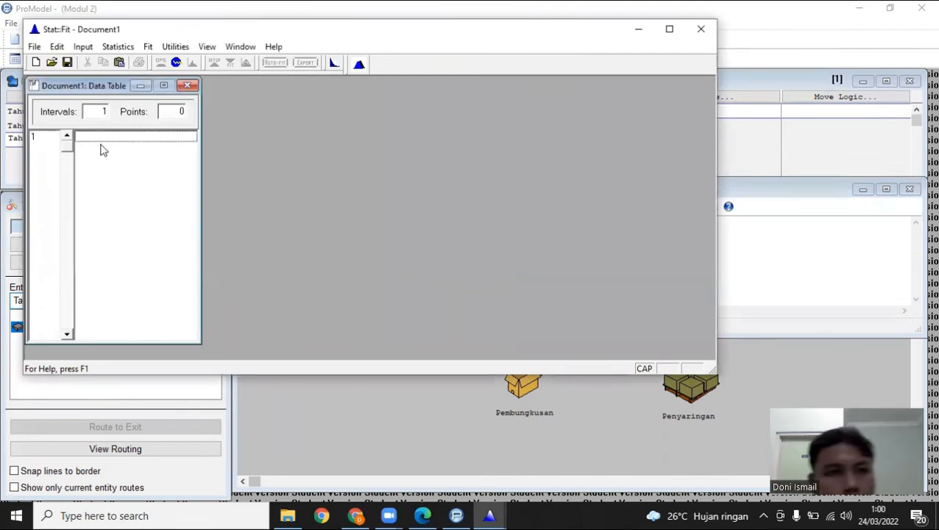
click(106, 140)
text(15)
key(Return)
text(14)
key(Return)
text(16)
key(Return)
text(1)
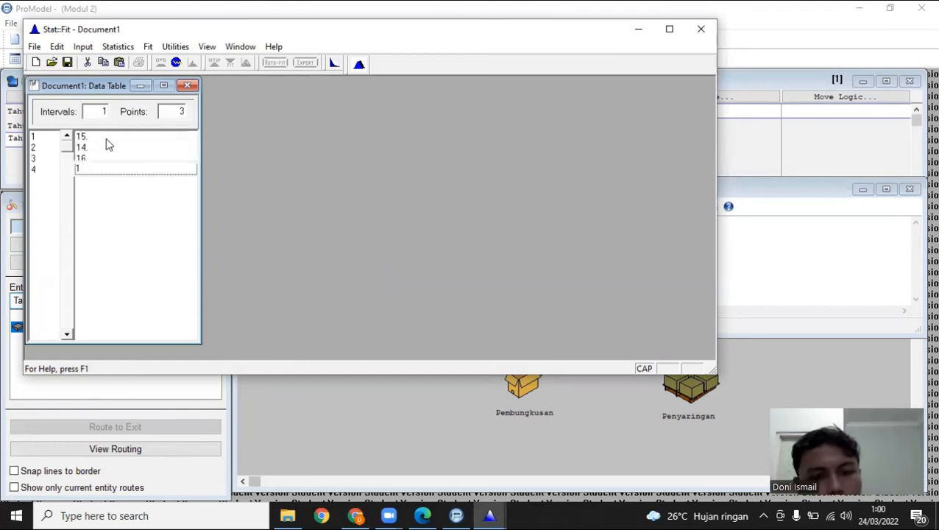
text(7)
key(Return)
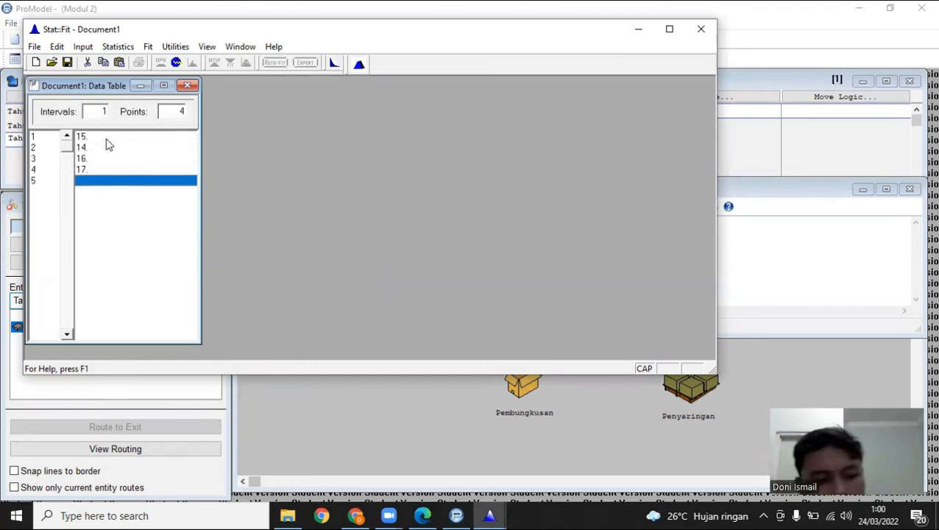
text(14)
key(Return)
text(15)
key(Return)
text(14)
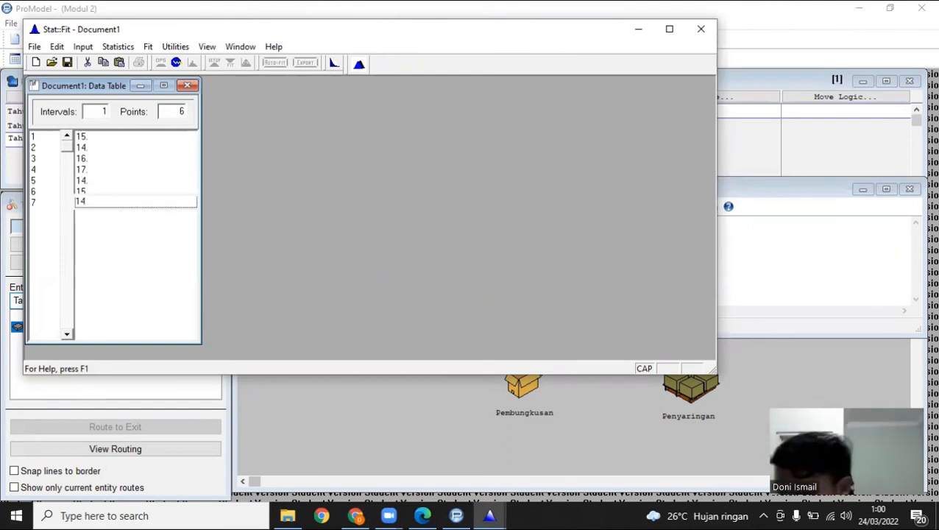
key(Return)
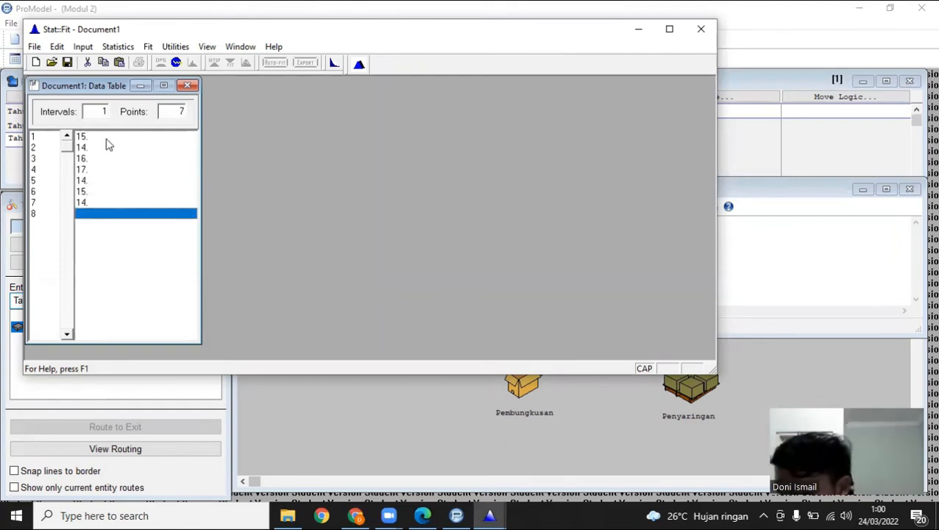
text(16)
key(Return)
text(1)
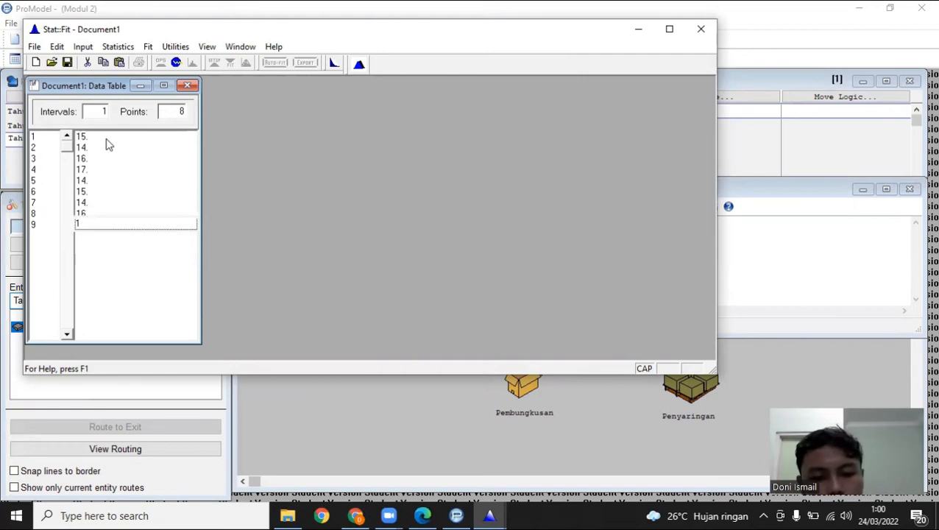
text(7)
key(Return)
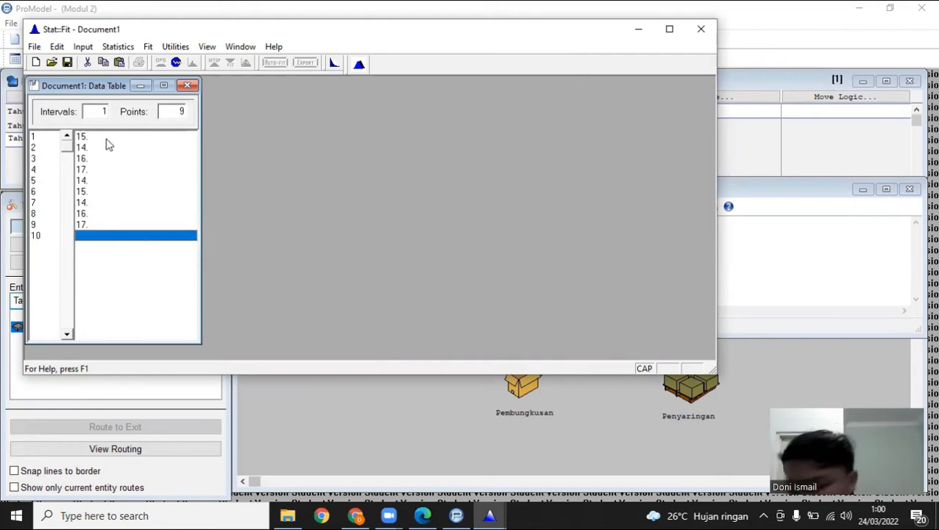
text(14)
key(Return)
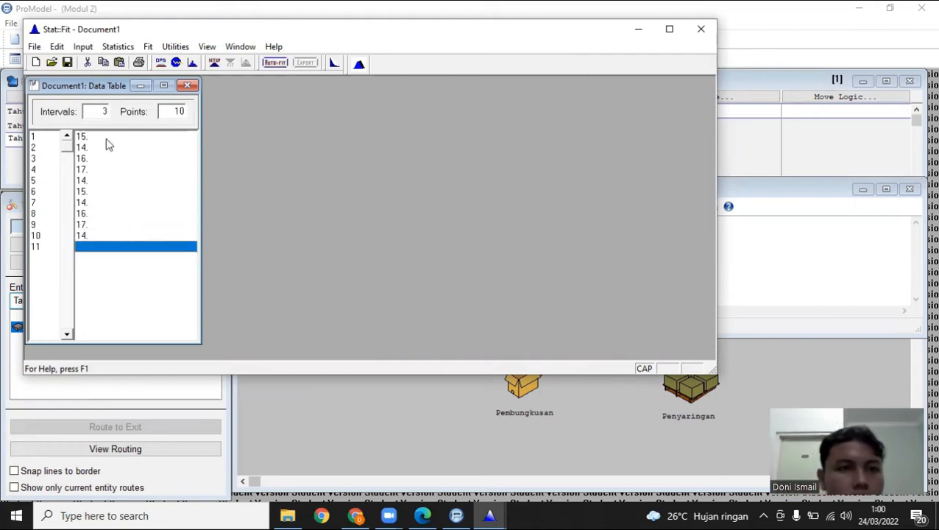
Run Auto::Fit on the Penyaringan move-time data using discrete distributions.
click(276, 64)
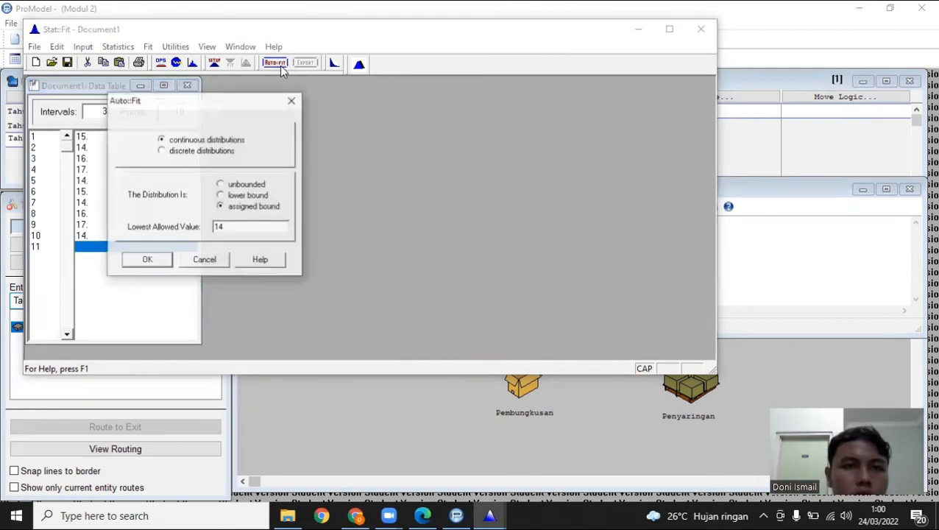
click(217, 151)
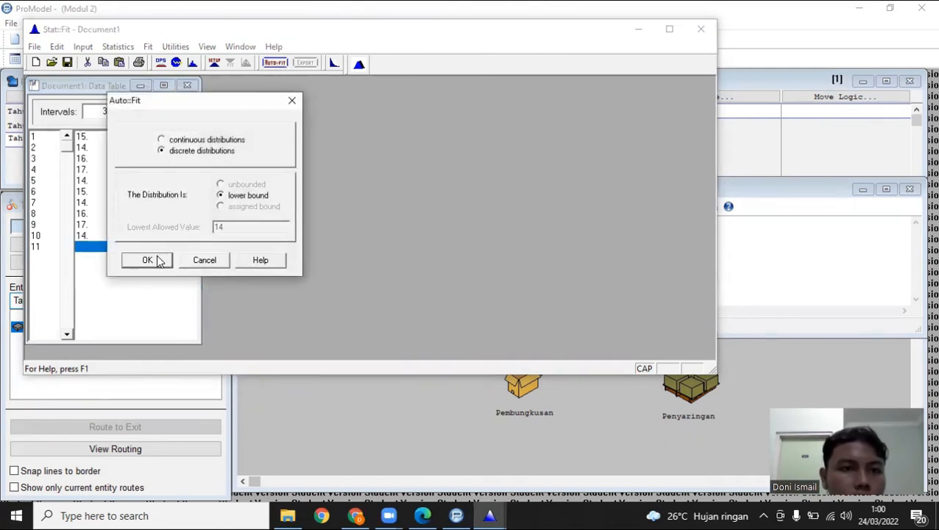
click(147, 261)
Export the fitted Binomial distribution for the Penyaringan route to the clipboard in ProModel format.
click(306, 63)
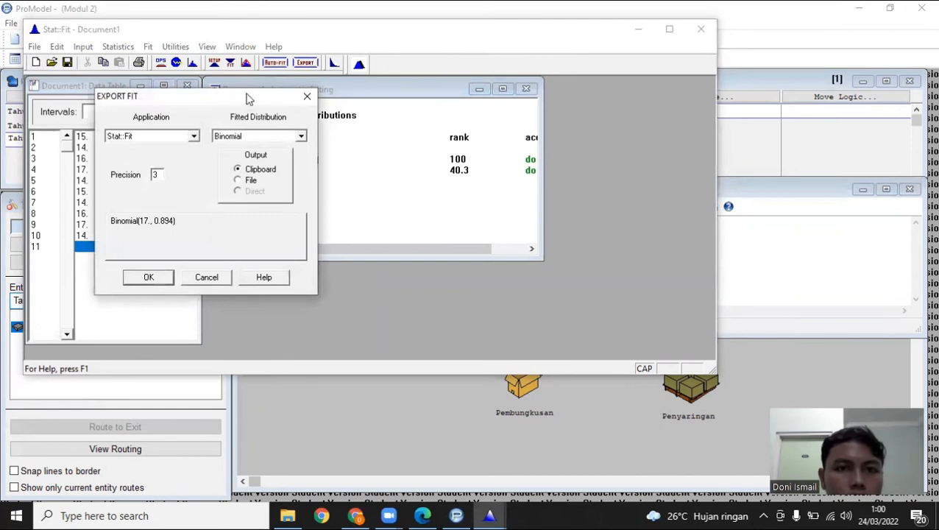
drag(249, 98, 410, 191)
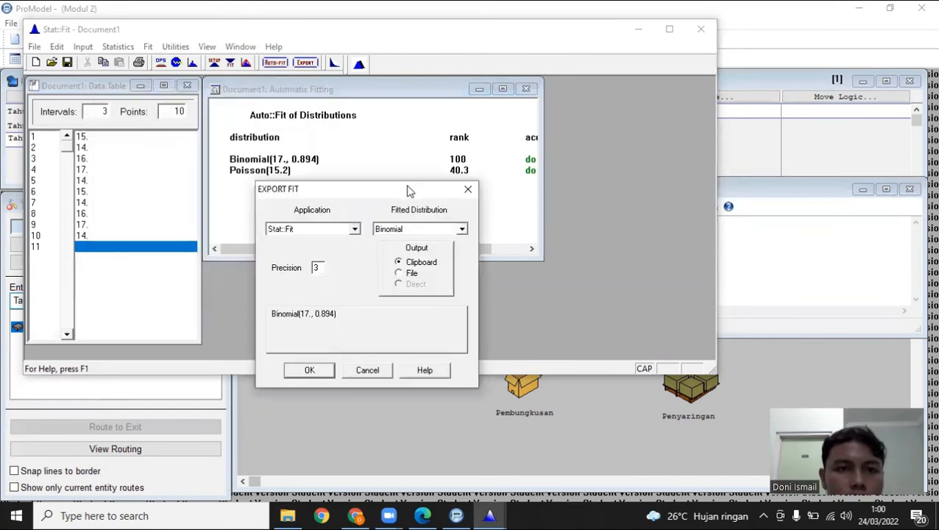
click(355, 229)
click(358, 284)
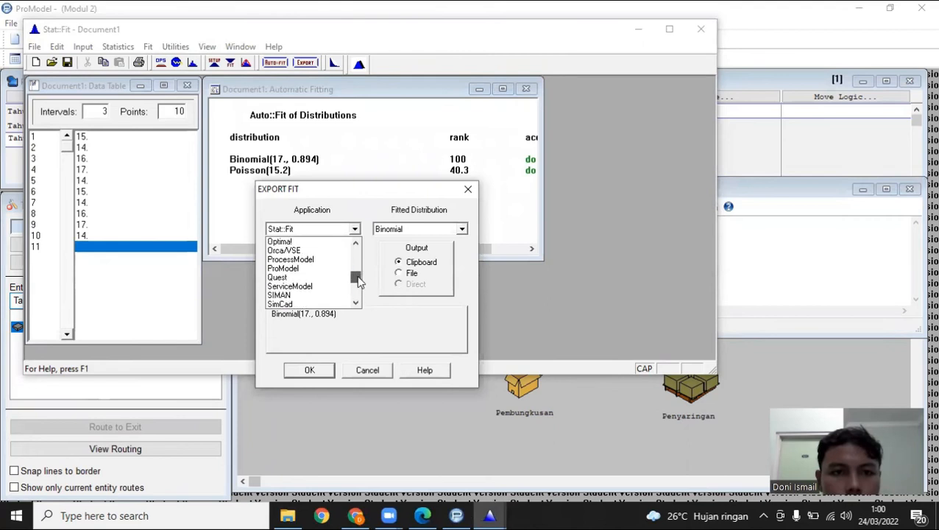
click(331, 269)
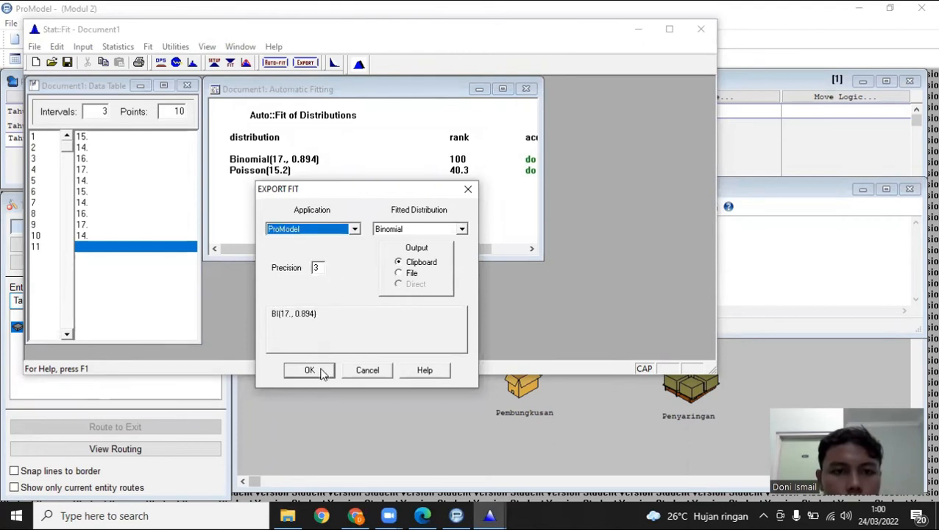
click(309, 370)
Return to ProModel and build the move logic MOVE FOR BI(17., 0.894) for the route to Penyaringan.
click(786, 199)
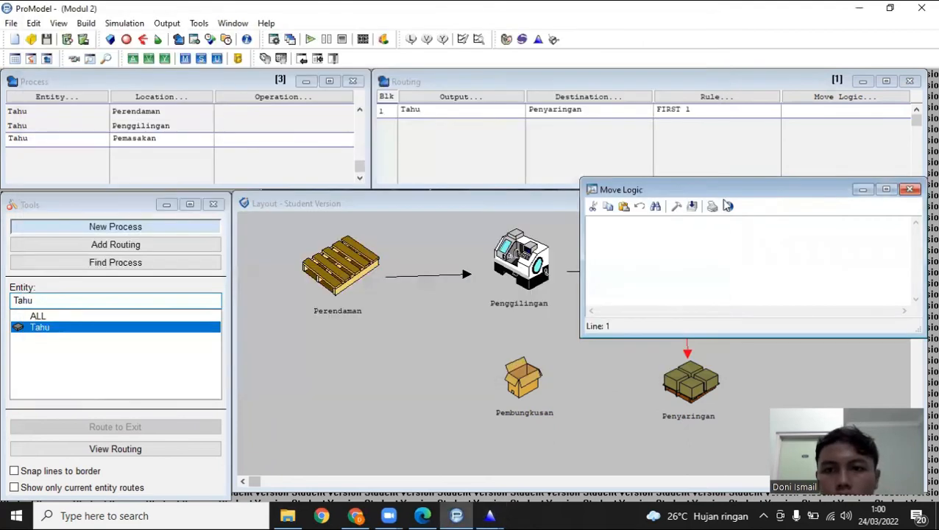
click(677, 206)
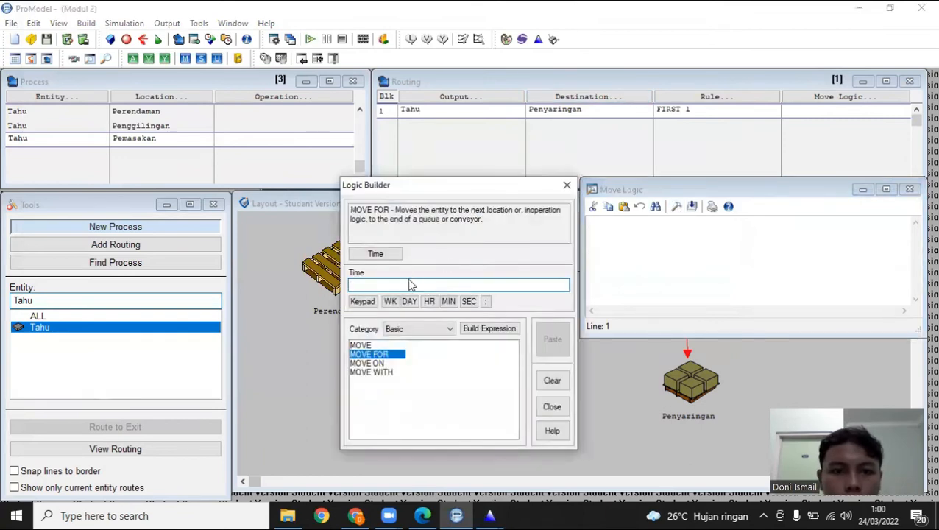
right_click(405, 284)
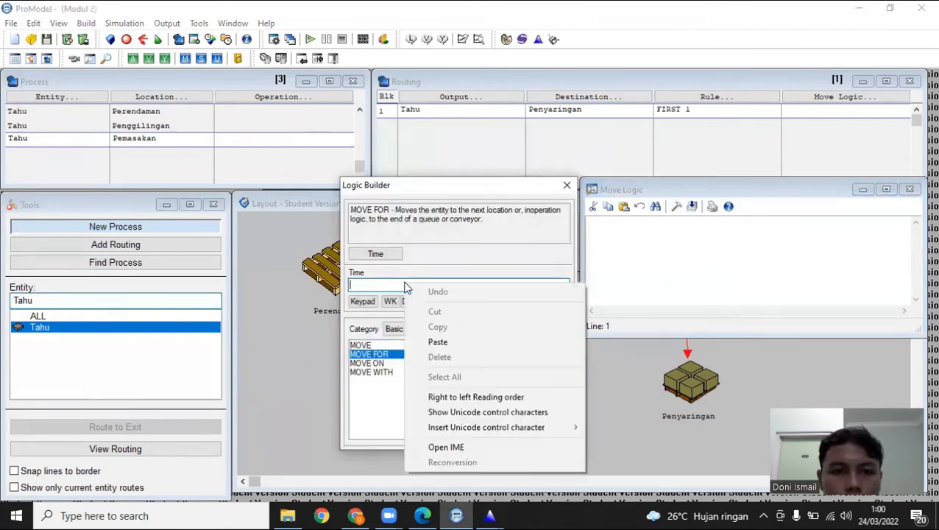
click(438, 342)
click(552, 339)
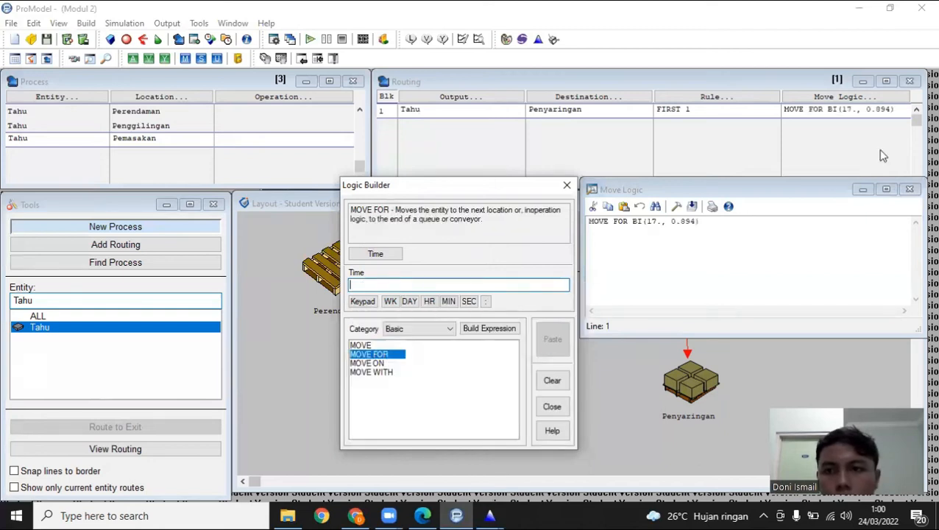
click(909, 189)
Add a fourth process record for the Tahu entity at the Penyaringan location.
click(71, 139)
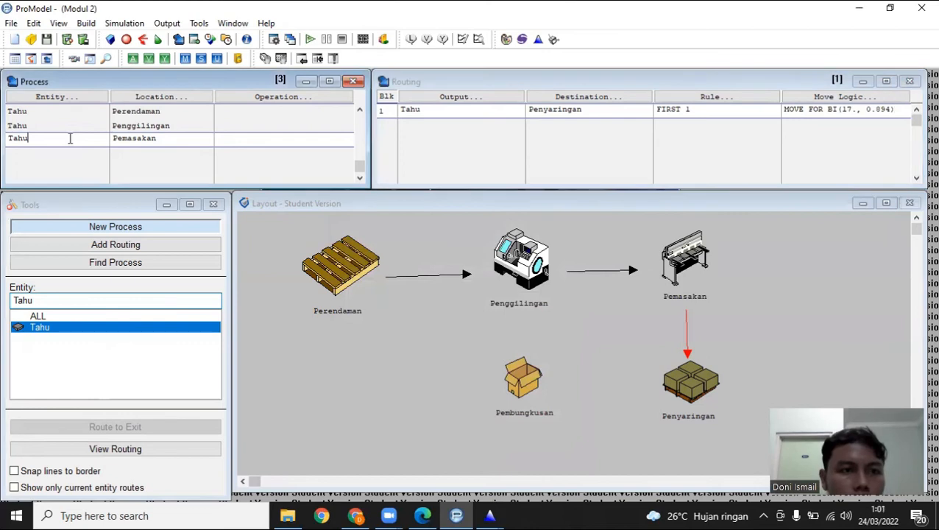
key(Down)
click(82, 98)
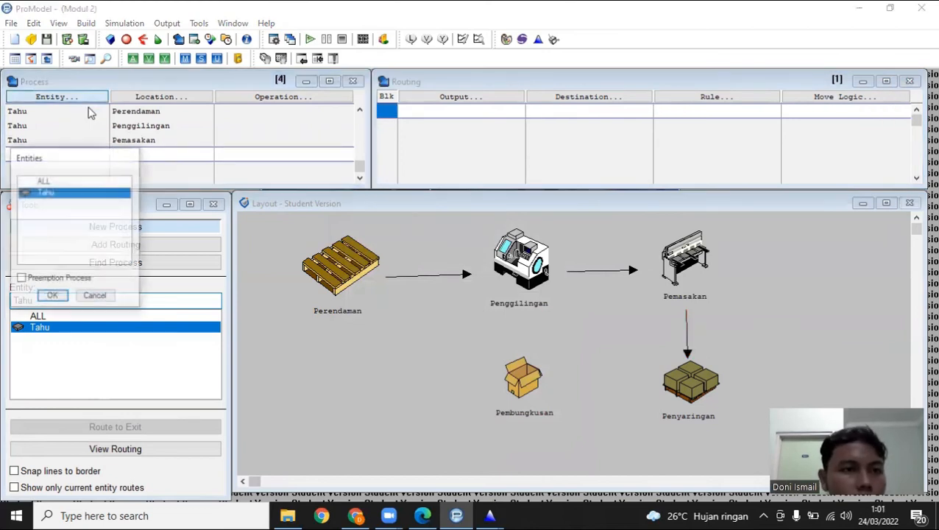
double_click(83, 196)
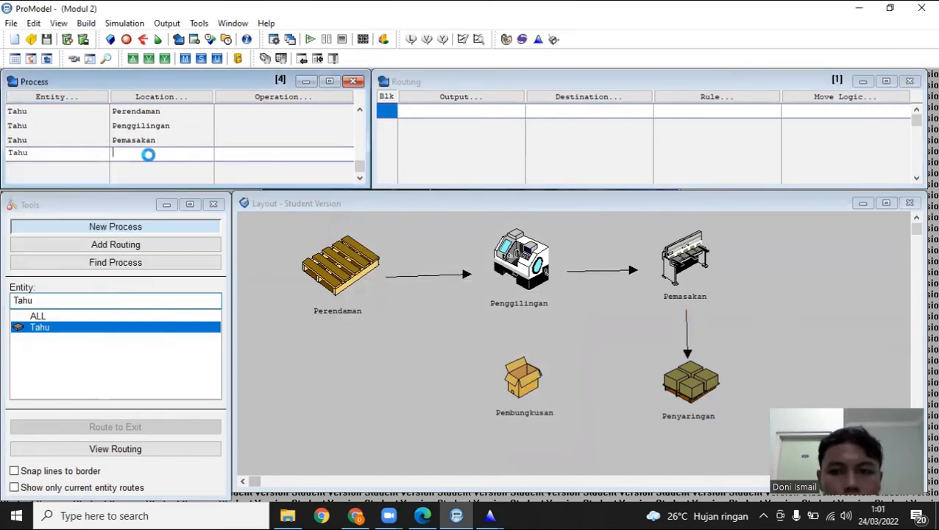
click(161, 97)
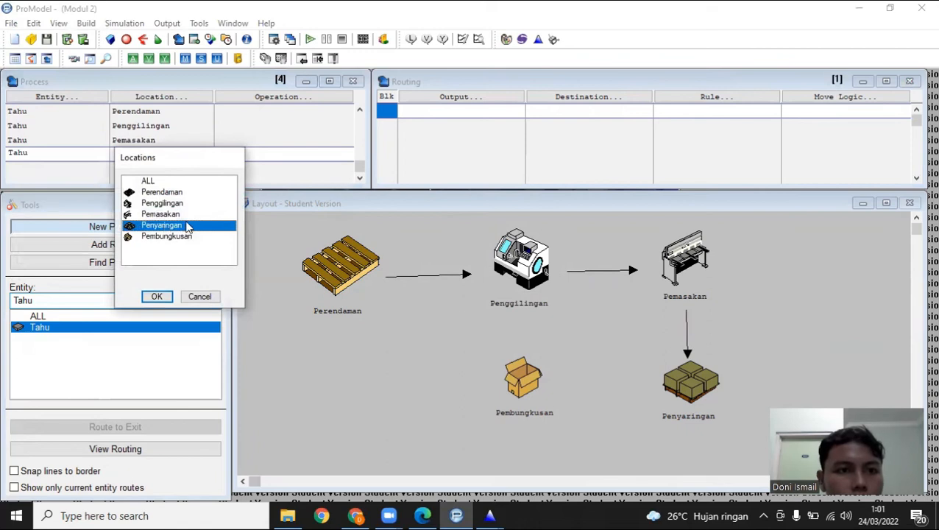
click(199, 296)
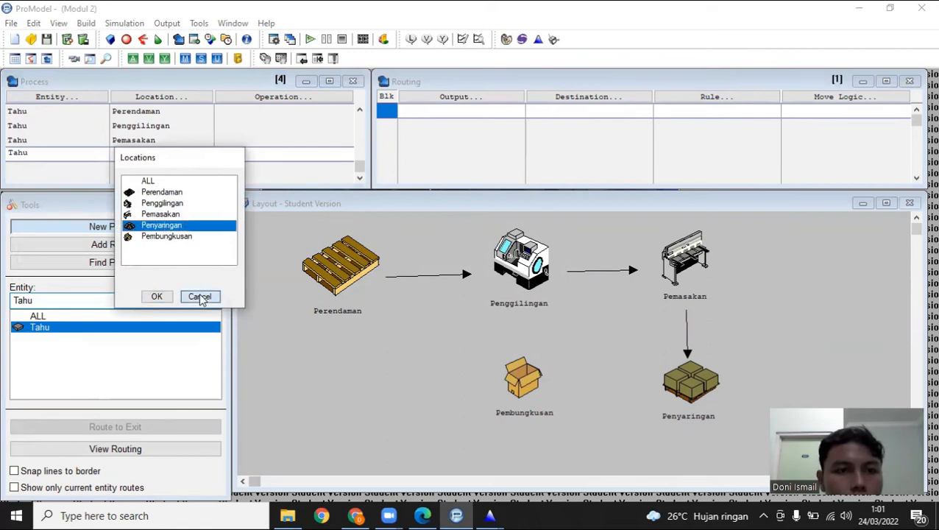
click(184, 98)
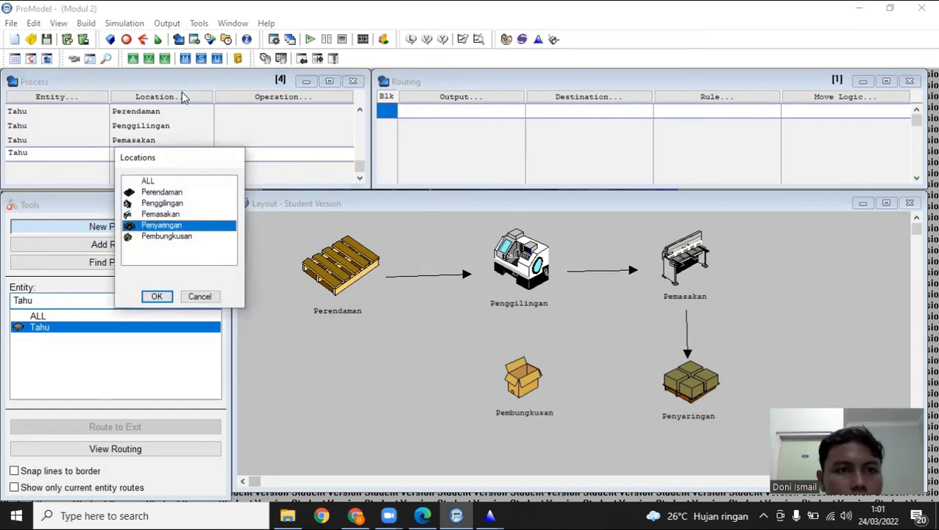
double_click(189, 230)
Route the Tahu entity from Penyaringan to Pembungkusan, with Tahu as the output.
click(456, 114)
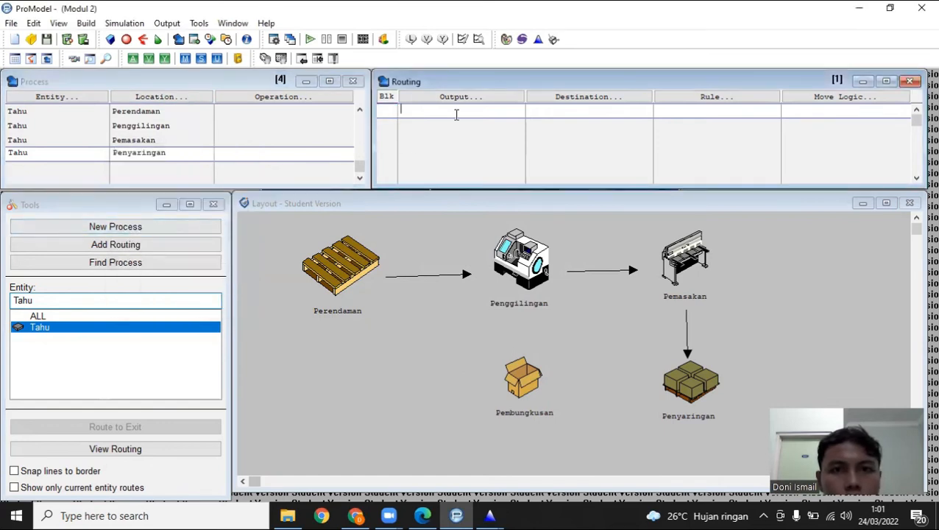
click(497, 97)
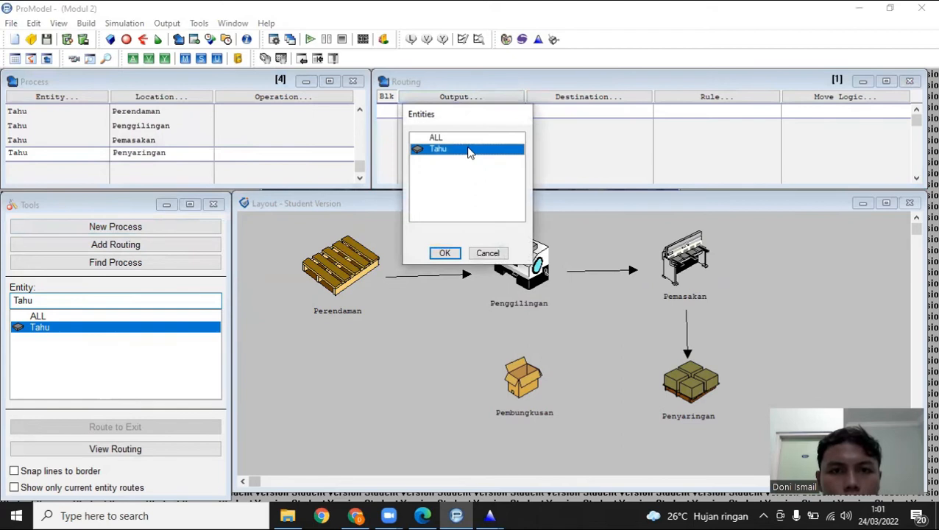
double_click(467, 151)
click(589, 97)
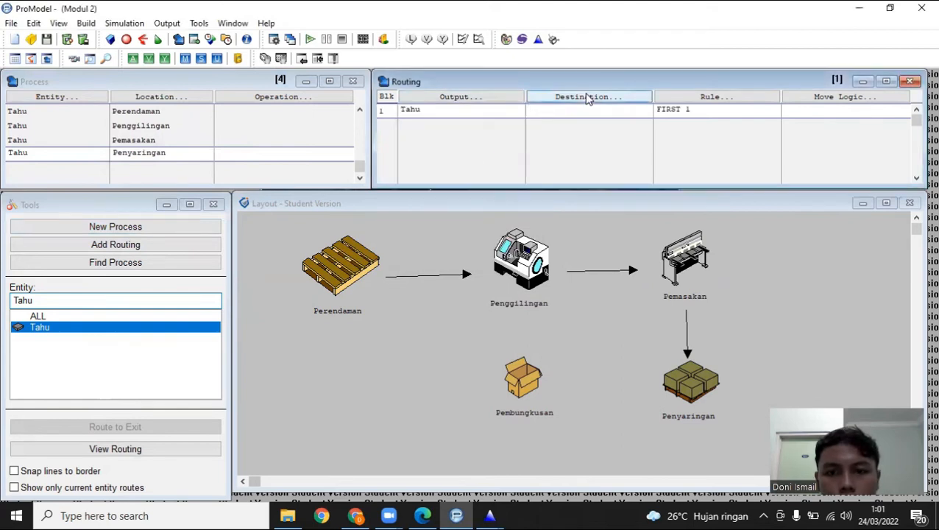
click(568, 183)
double_click(568, 184)
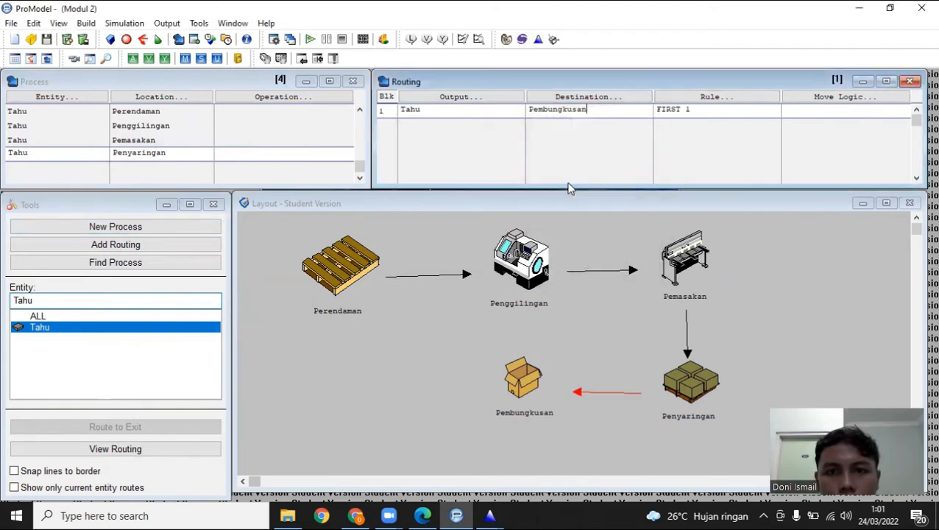
Enter the ten move times for the route to Pembungkusan in Stat::Fit: 28, 30, 32, 31, 29, 28, 30, 32, 31, 29.
click(834, 98)
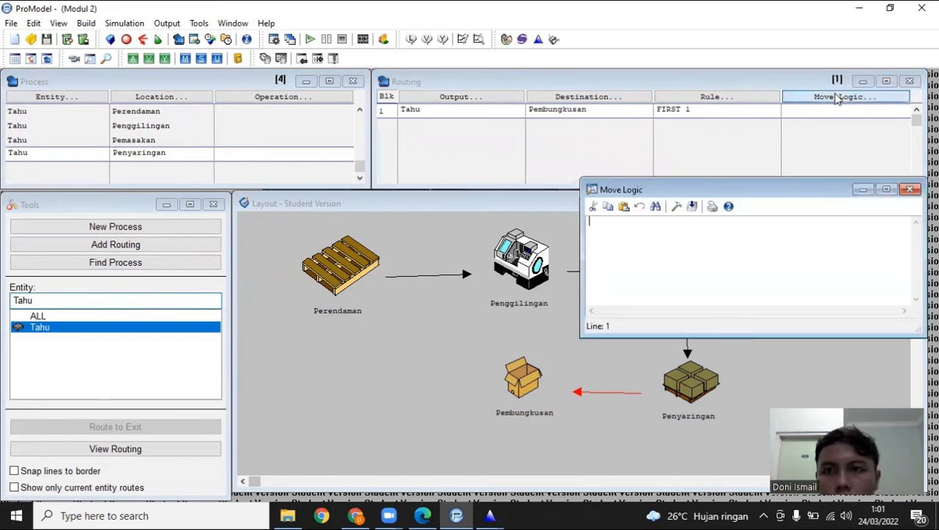
click(538, 40)
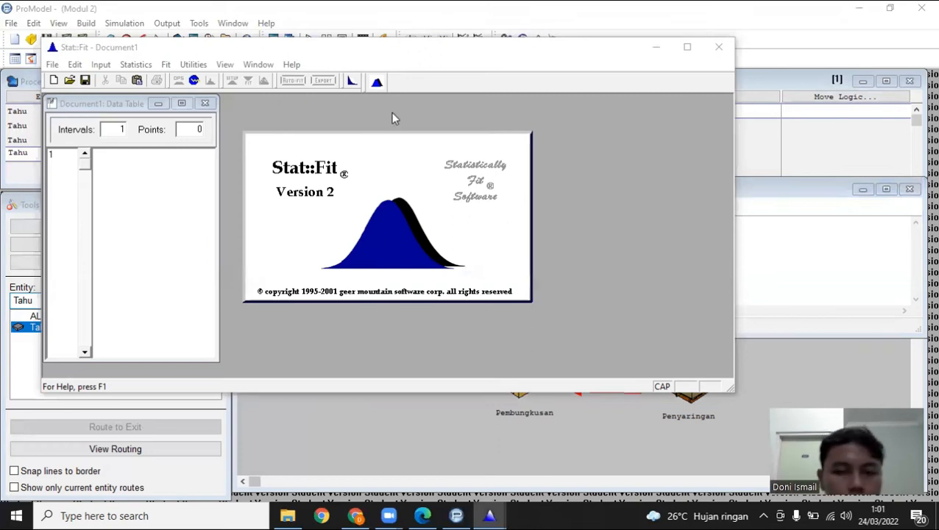
click(152, 157)
click(151, 157)
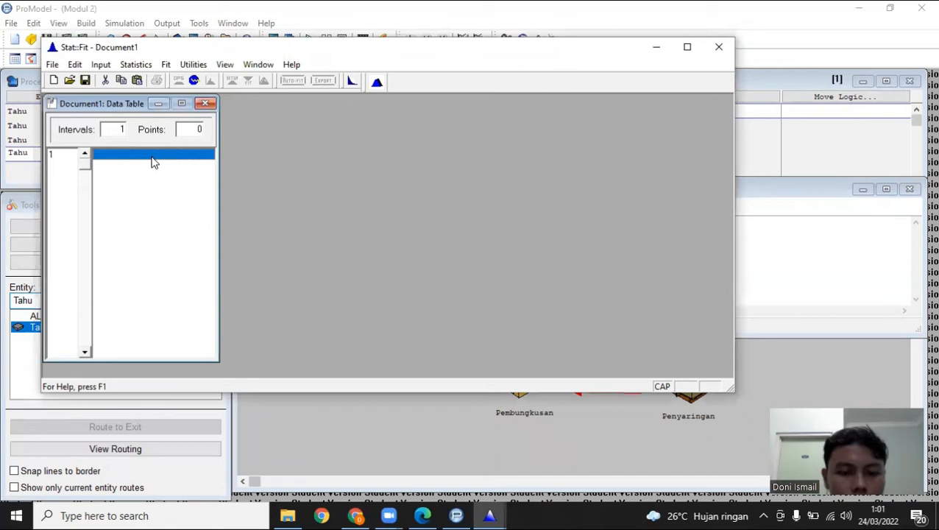
text(28)
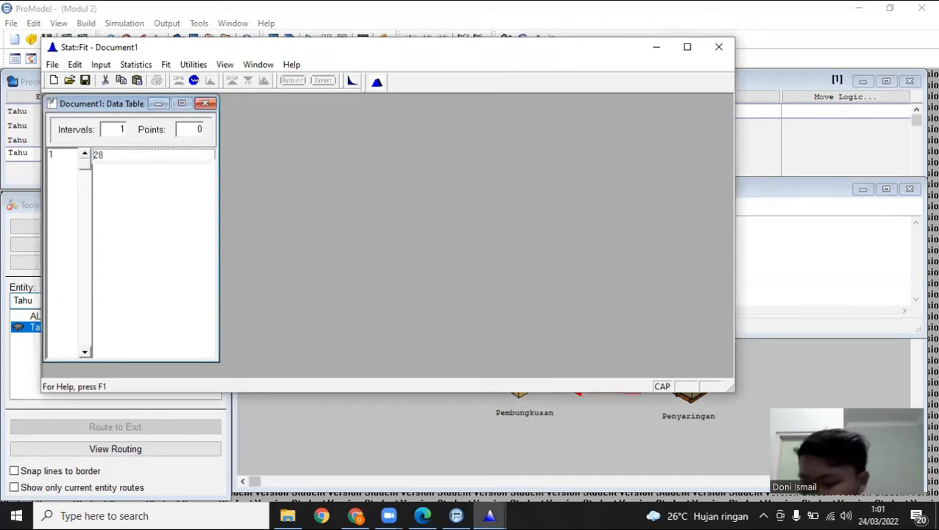
key(Return)
text(30)
key(Return)
text(32)
key(Return)
text(31)
key(Return)
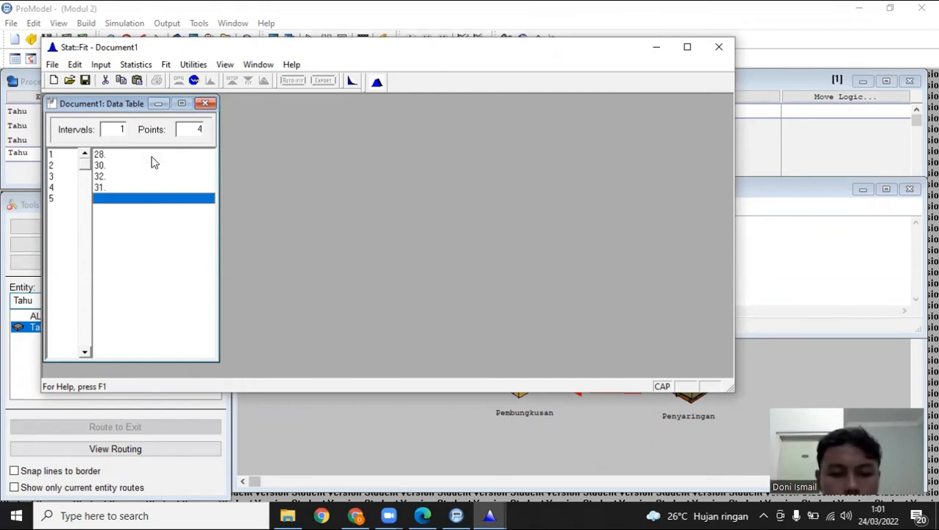
text(29)
key(Return)
text(28)
key(Return)
text(30)
key(Return)
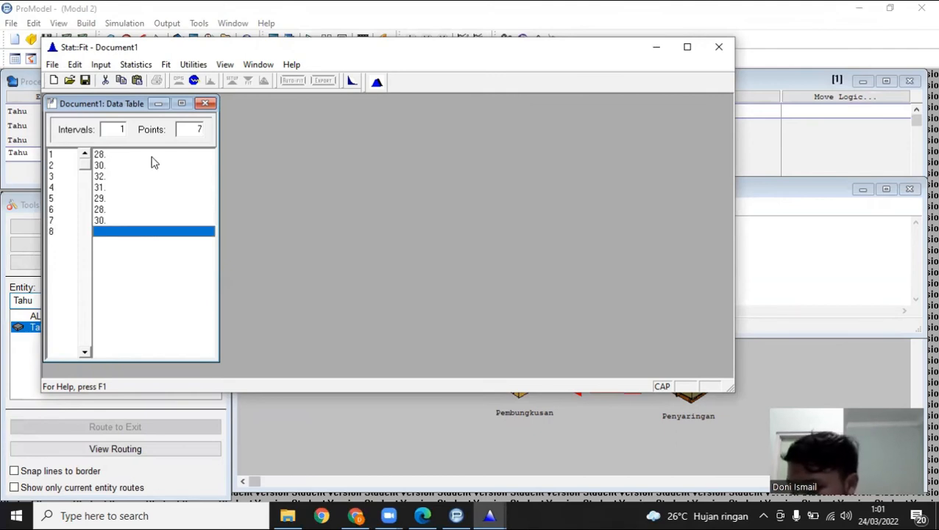
text(32)
key(Return)
text(31)
key(Return)
text(29)
key(Return)
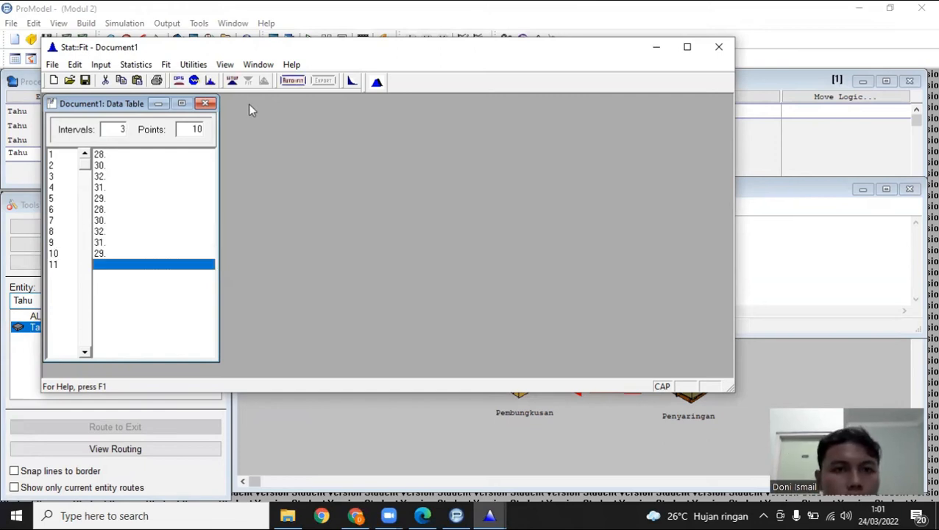
Run Auto::Fit with discrete distributions on the Pembungkusan move times.
click(293, 81)
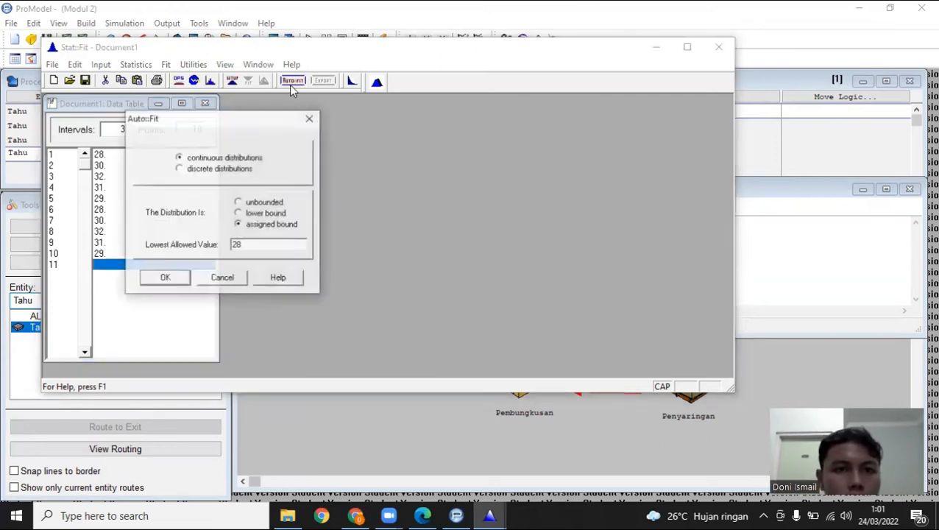
click(225, 171)
click(165, 278)
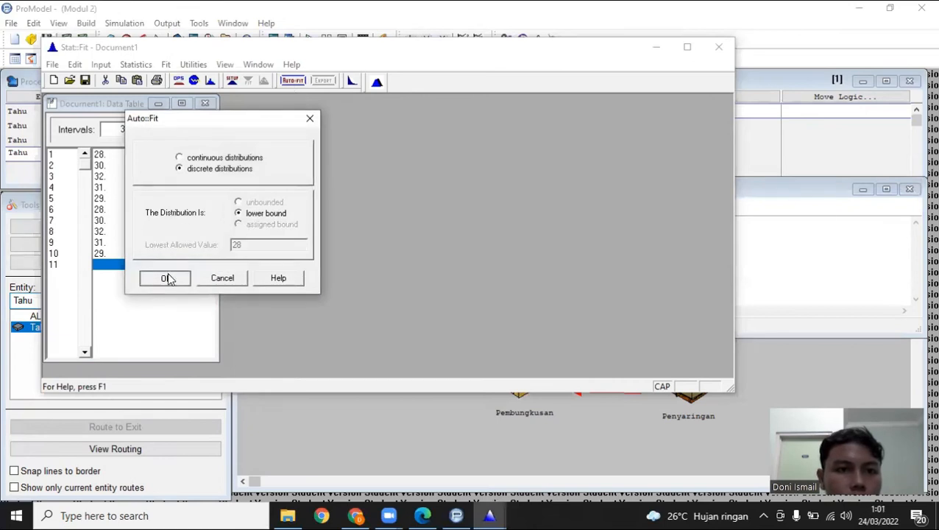
Export the fitted Binomial distribution for the Pembungkusan route to the clipboard in ProModel format.
click(324, 81)
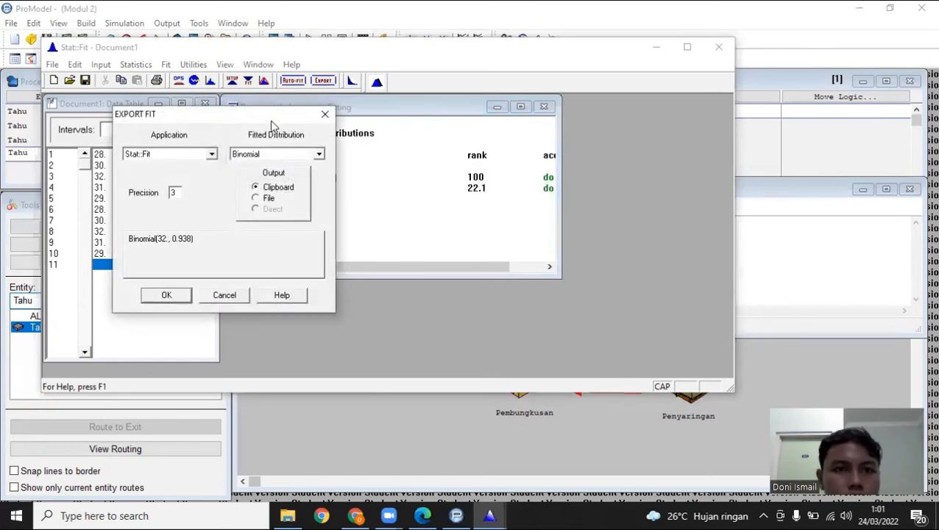
drag(273, 125, 416, 234)
click(357, 263)
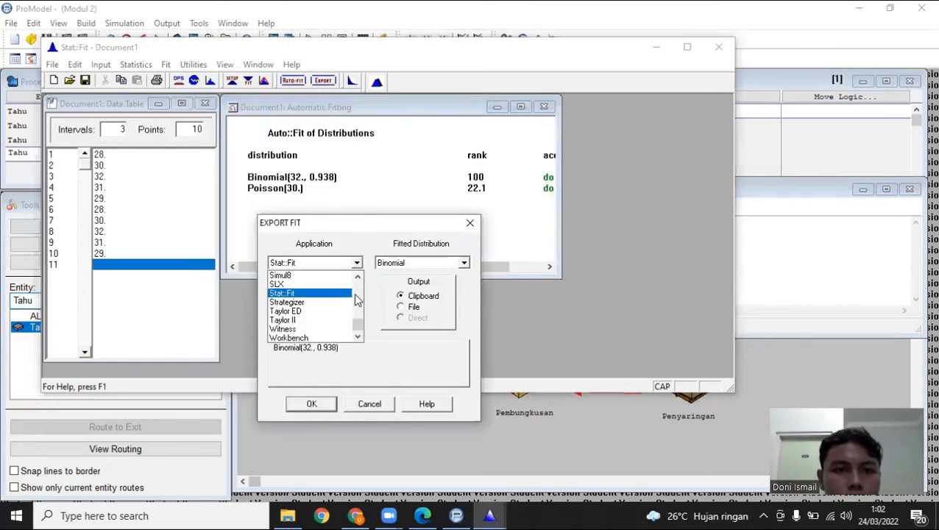
drag(358, 327, 360, 309)
click(291, 310)
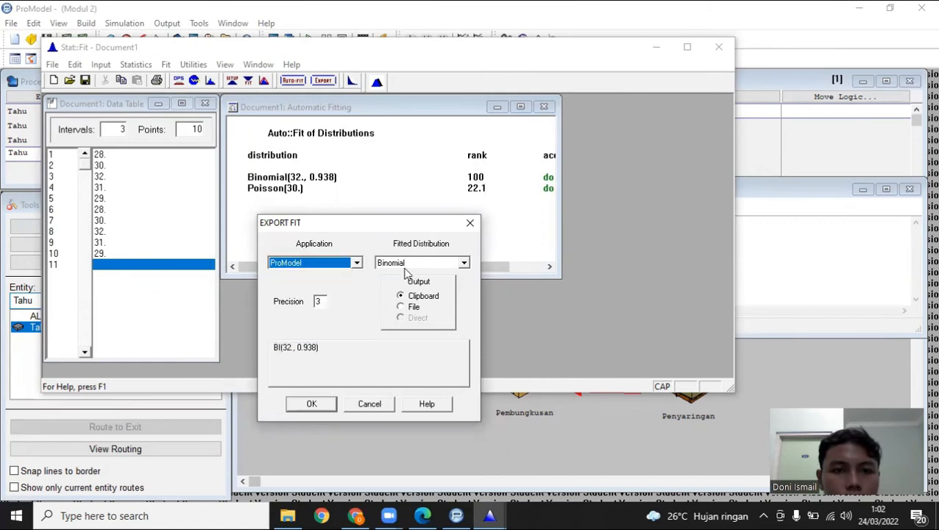
click(329, 403)
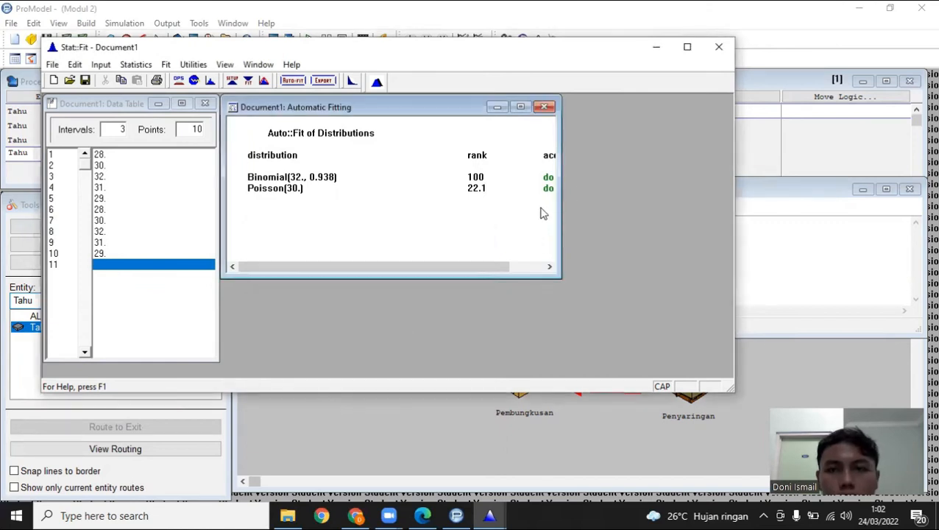
Return to ProModel and build the move logic MOVE FOR BI(32., 0.938) for the route to Pembungkusan.
click(761, 196)
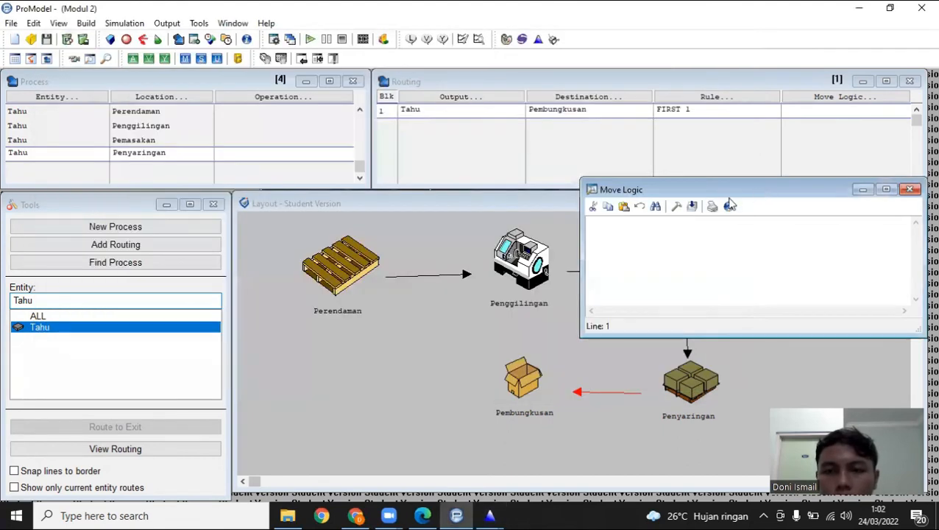
click(675, 206)
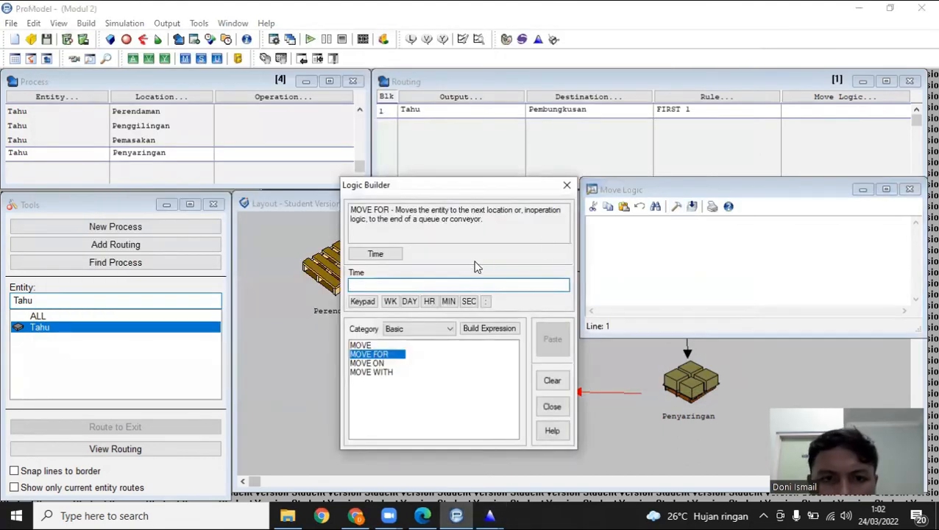
right_click(436, 282)
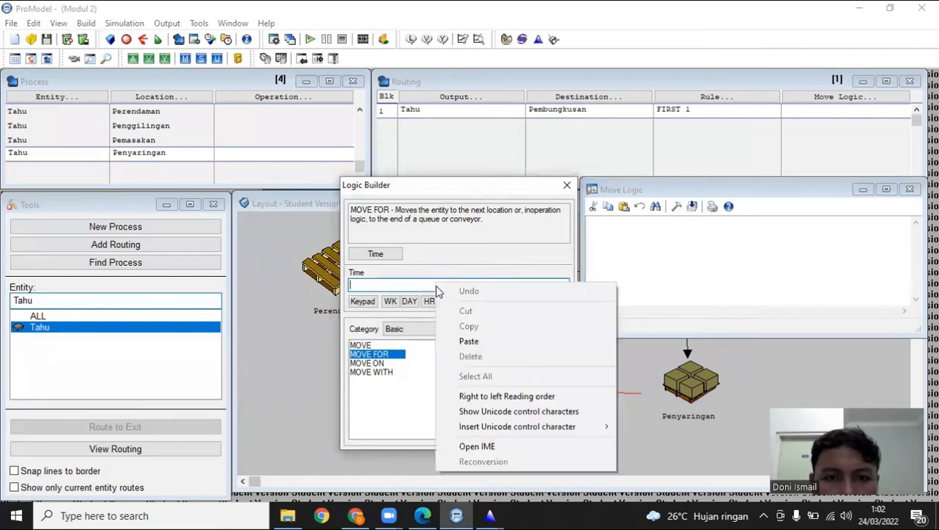
click(459, 340)
click(552, 339)
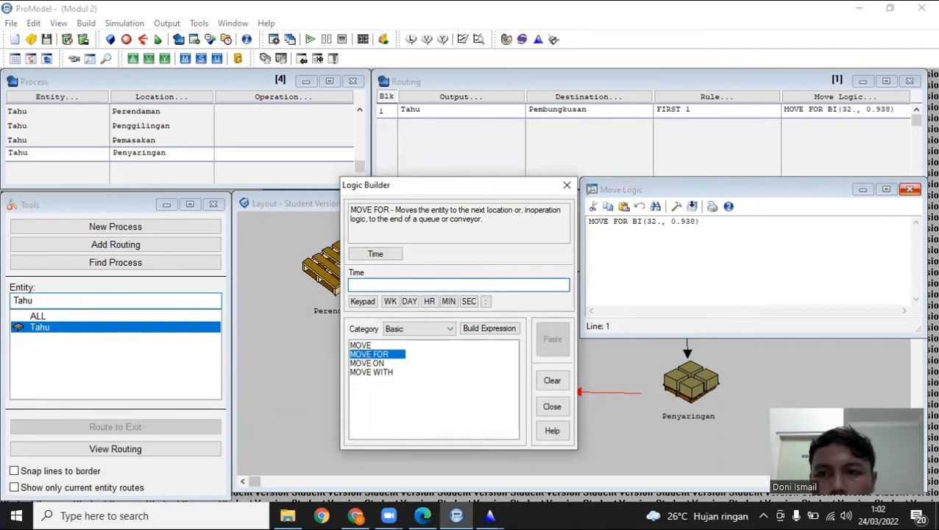
click(910, 189)
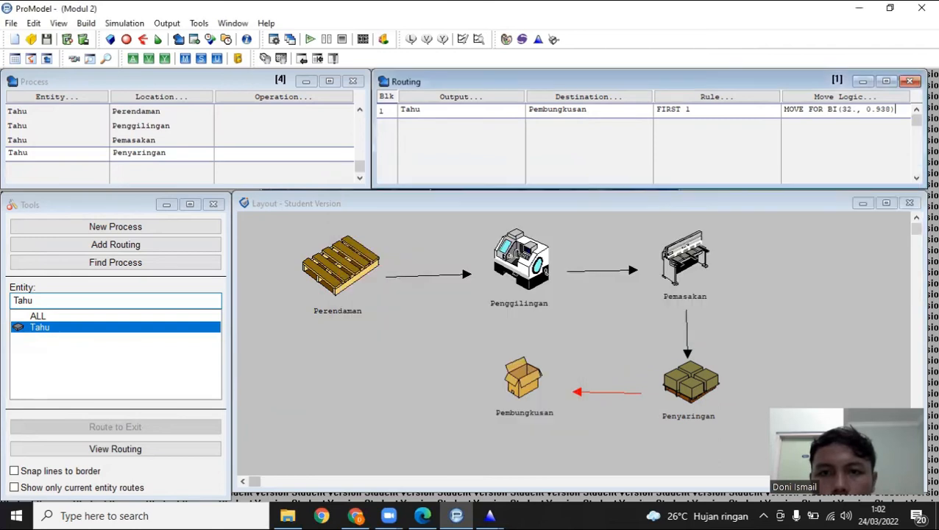
Add a fifth process record for the Tahu entity at the Pembungkusan location.
click(81, 154)
key(Down)
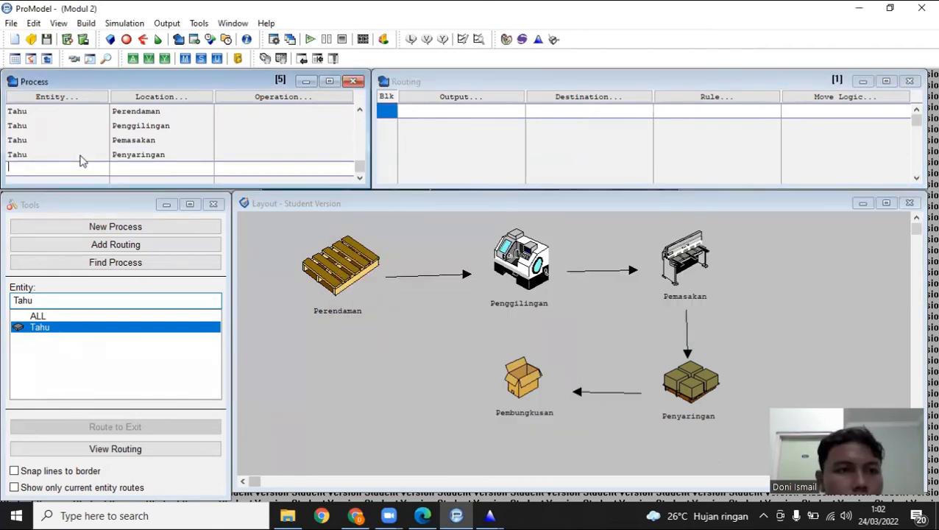
click(73, 97)
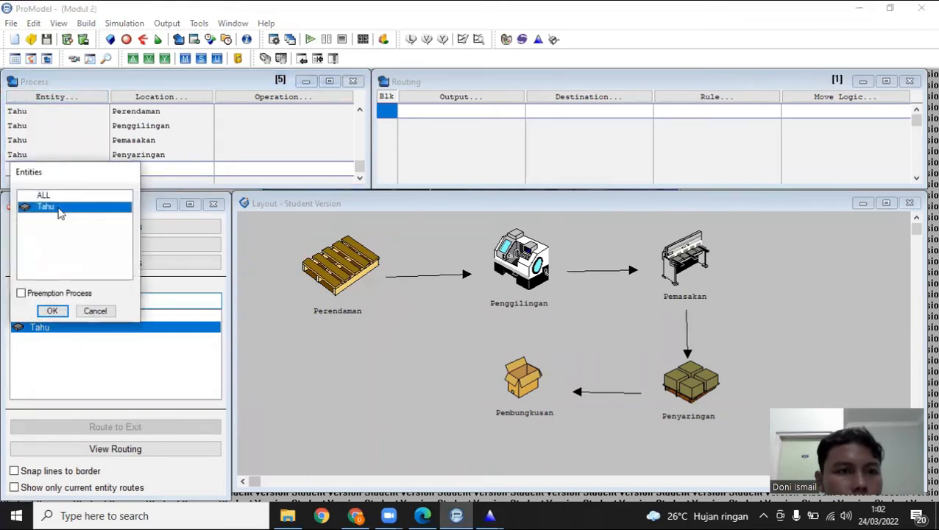
double_click(61, 212)
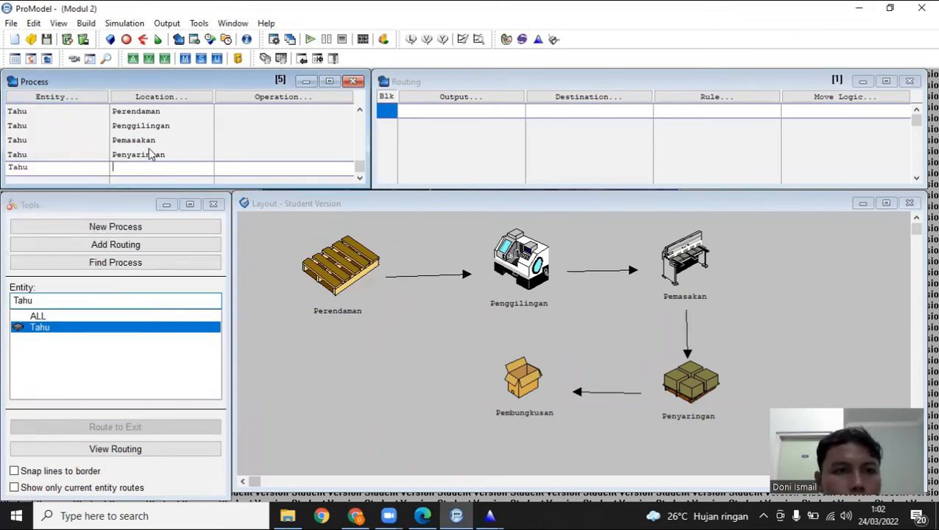
click(184, 96)
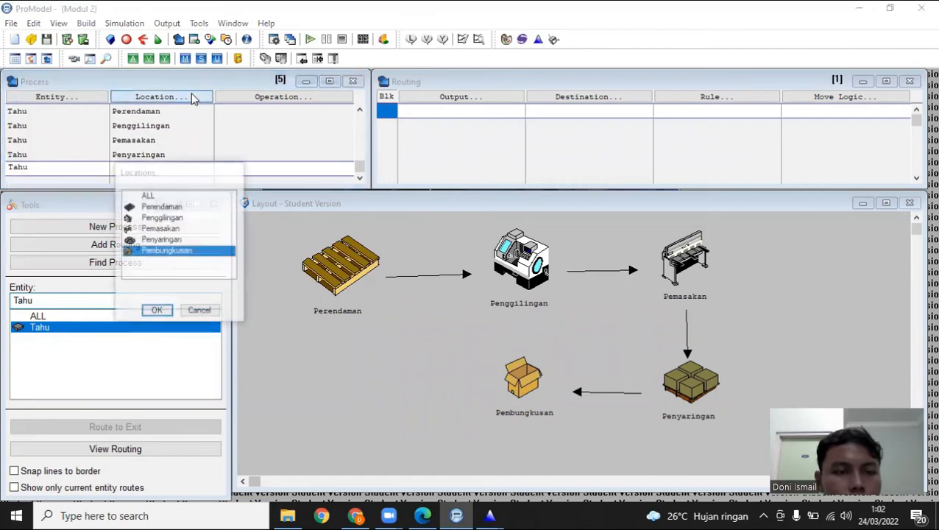
double_click(160, 252)
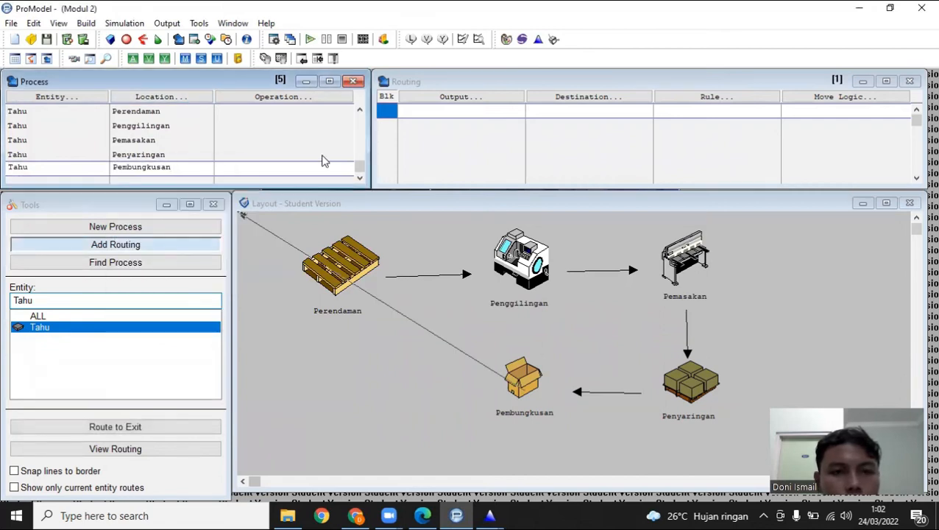
Route the Tahu entity from Pembungkusan to EXIT, with Tahu as the output.
click(372, 251)
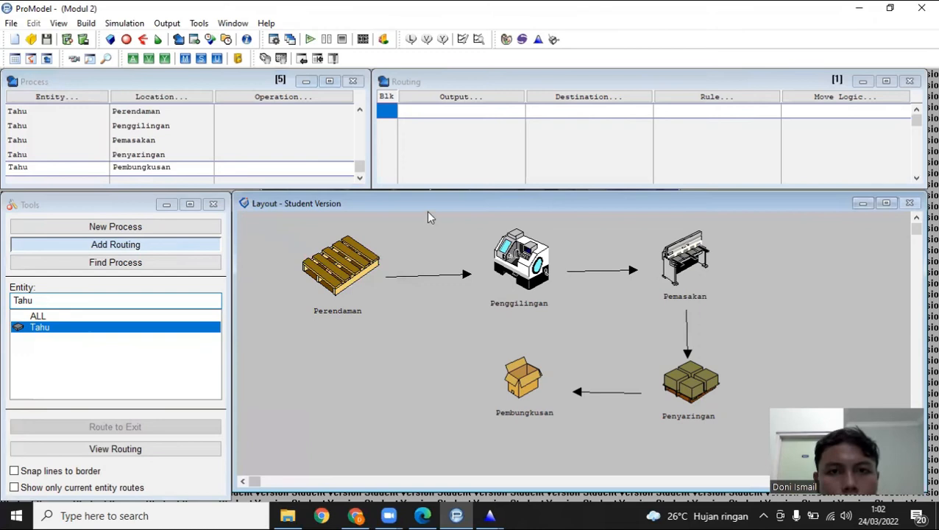
click(518, 99)
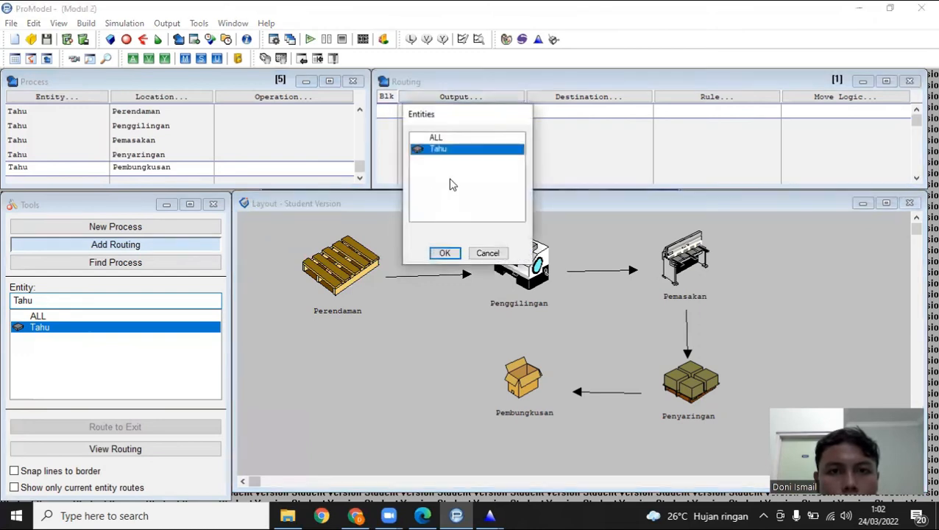
double_click(505, 150)
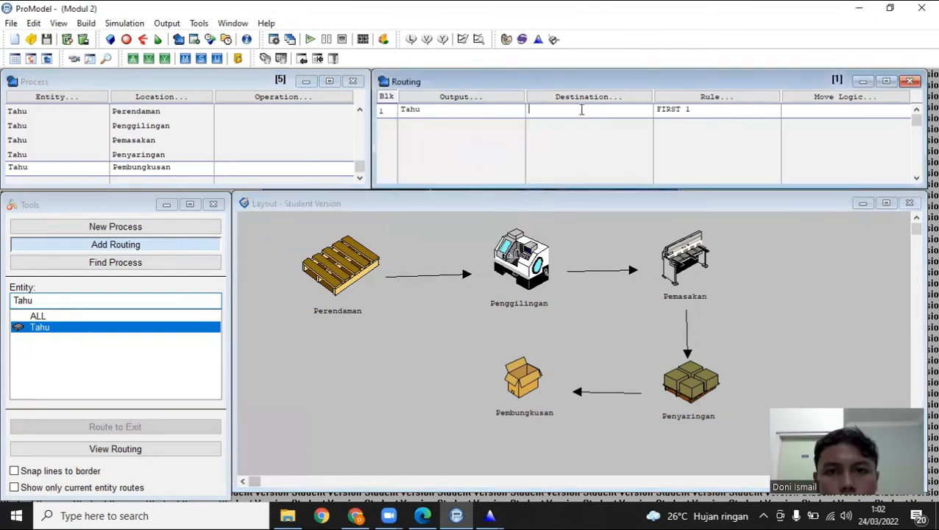
click(597, 96)
double_click(566, 191)
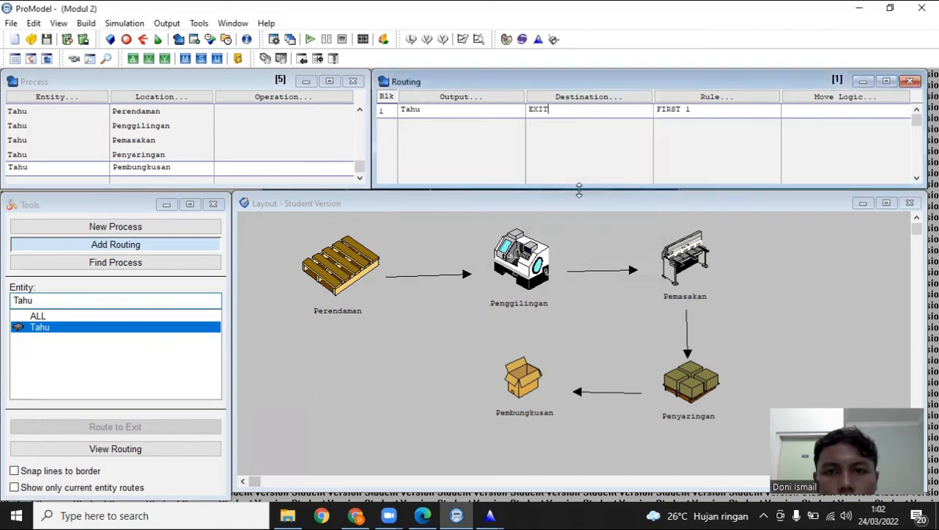
Enter the ten move times for the route to EXIT in Stat::Fit: 11, 9, 8, 10, 11, 11, 9, 8, 10, 11.
click(809, 97)
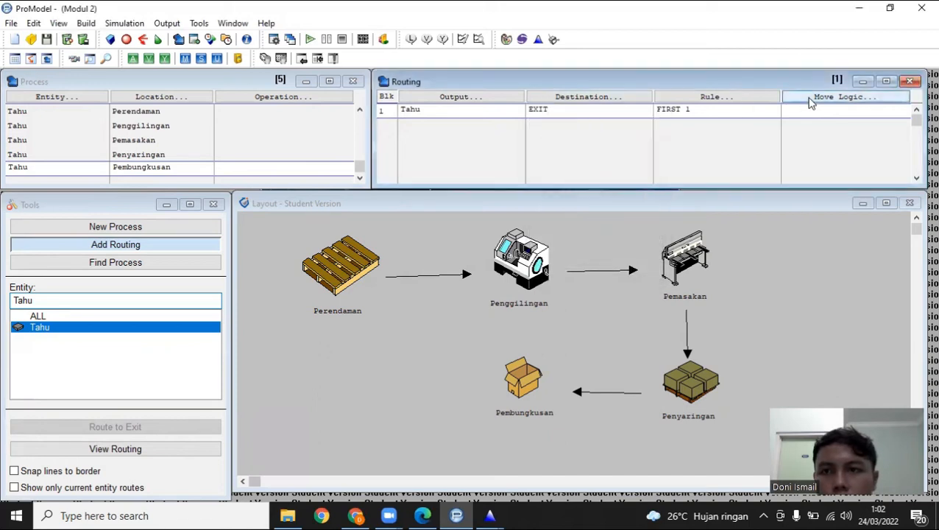
click(538, 40)
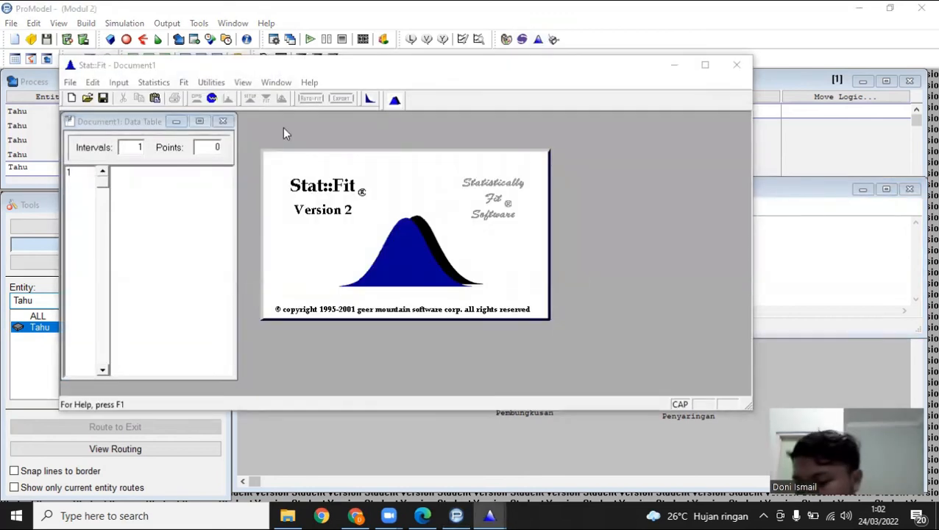
click(143, 171)
text(11)
key(Return)
text(9)
key(Return)
text(8)
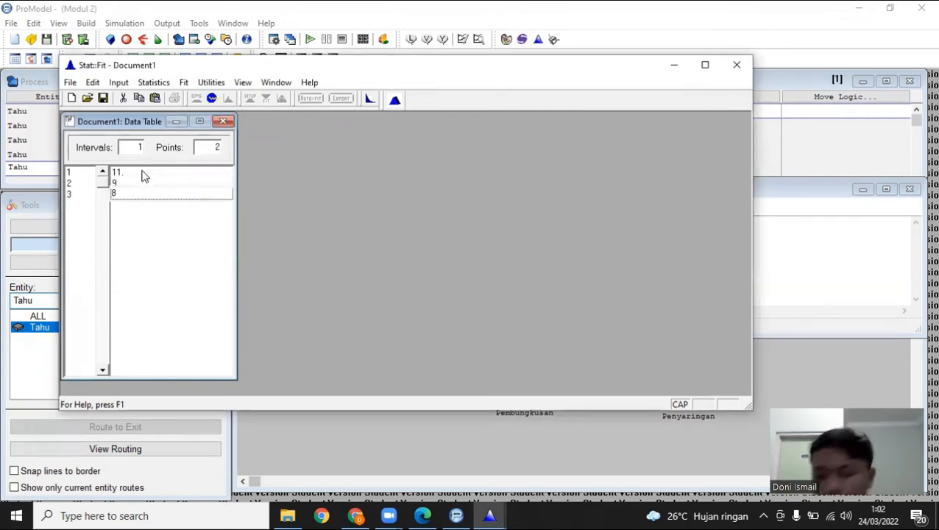
key(Return)
text(10)
key(Return)
text(11)
key(Return)
text(11)
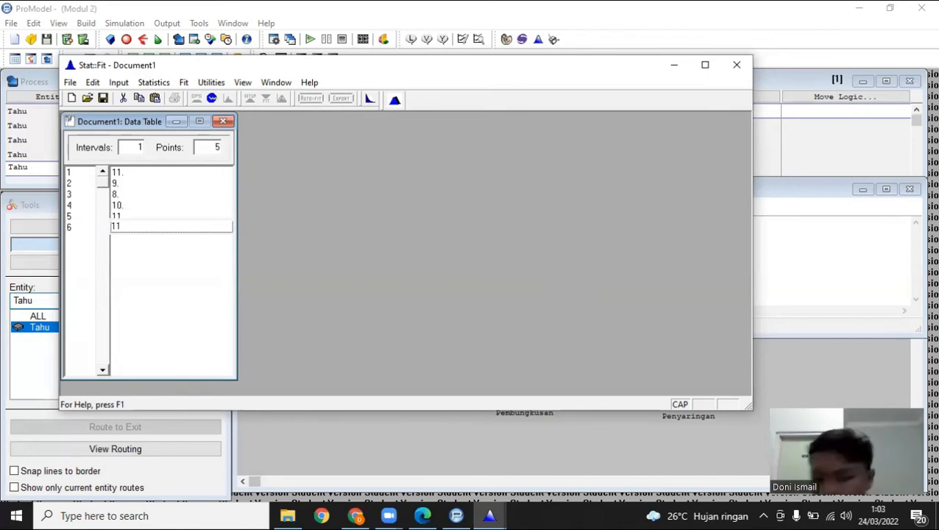
key(Return)
text(9)
key(Return)
text(8)
key(Return)
text(10)
key(Return)
text(11)
key(Return)
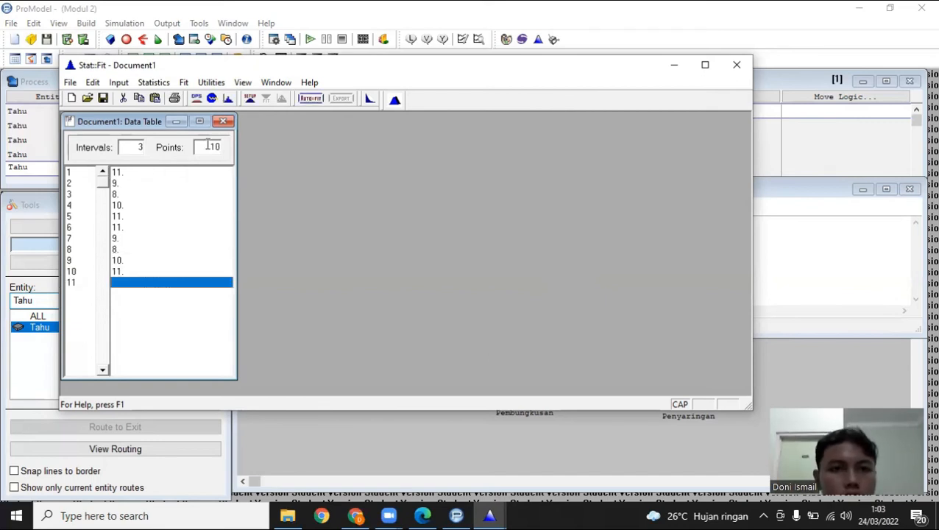
Run Auto::Fit with discrete distributions on the EXIT route's move times.
click(312, 101)
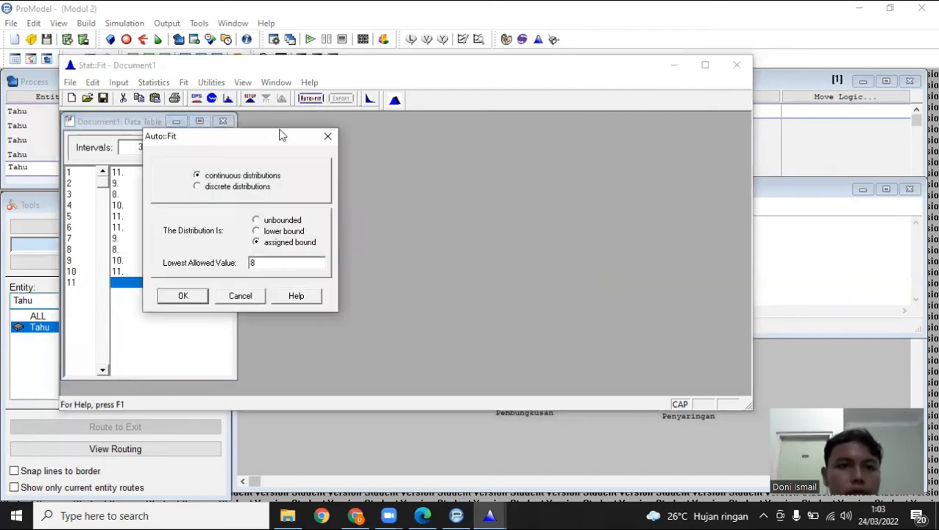
click(247, 187)
click(196, 297)
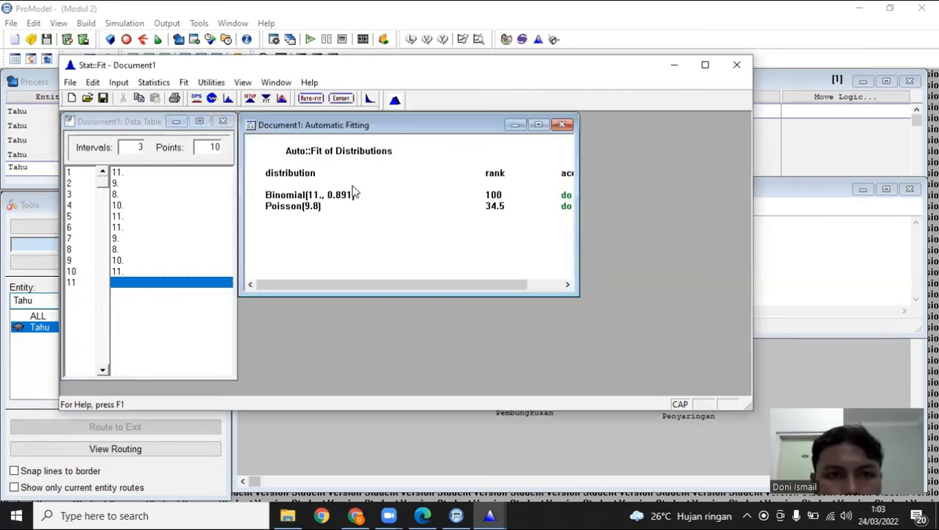
Export the fitted Binomial distribution to the clipboard in ProModel format.
click(342, 99)
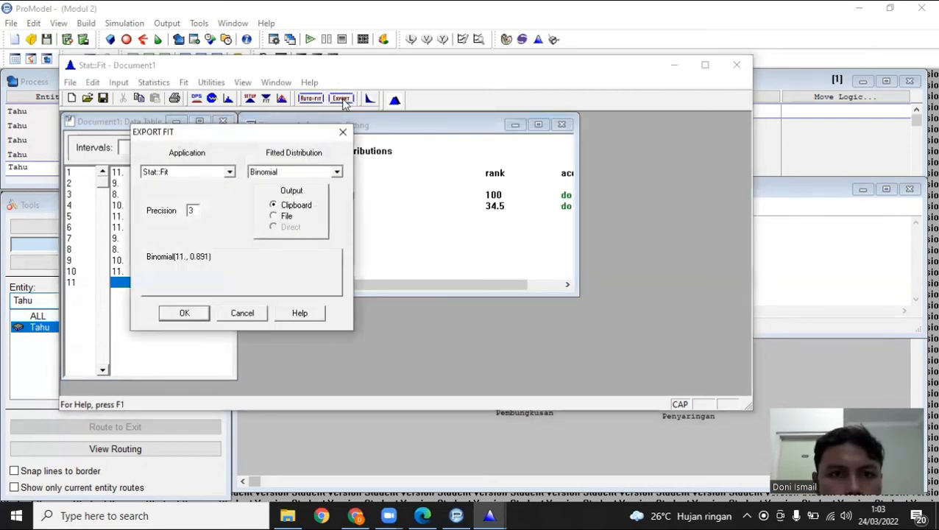
click(230, 172)
scroll(230, 224, up, 5)
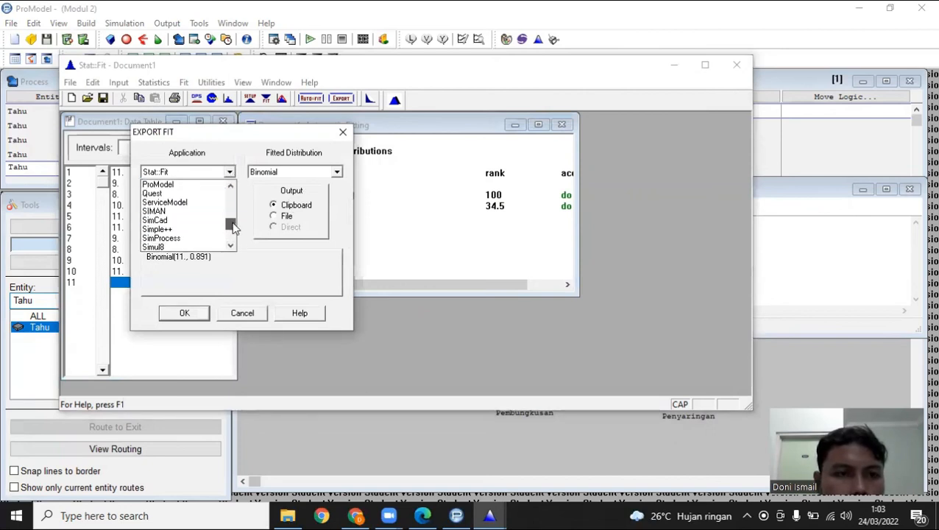
click(216, 210)
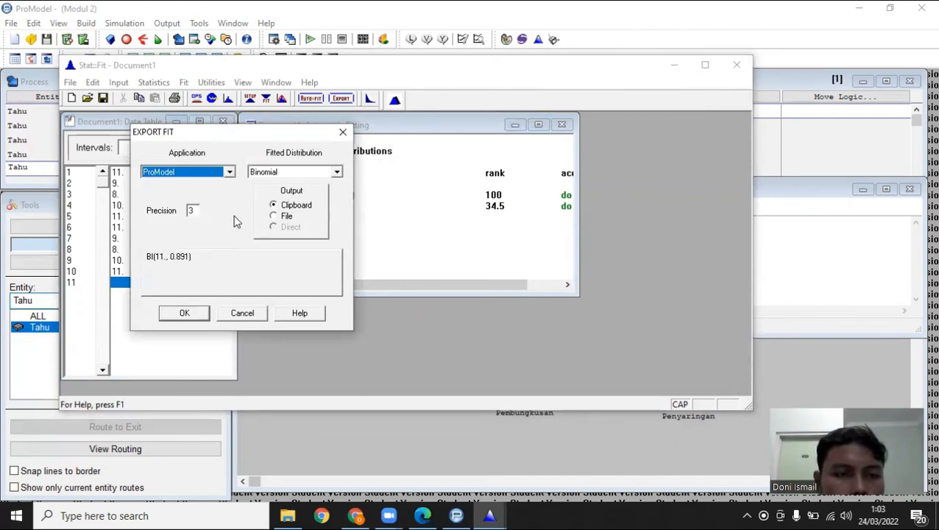
click(184, 314)
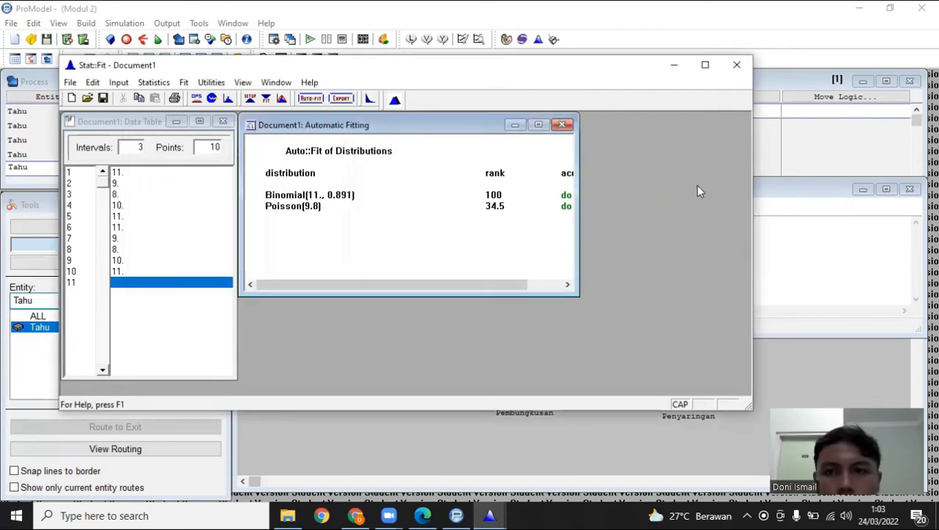
Back in ProModel, build the EXIT route's move logic as MOVE FOR BI(11., 0.891) using the exported distribution.
click(780, 195)
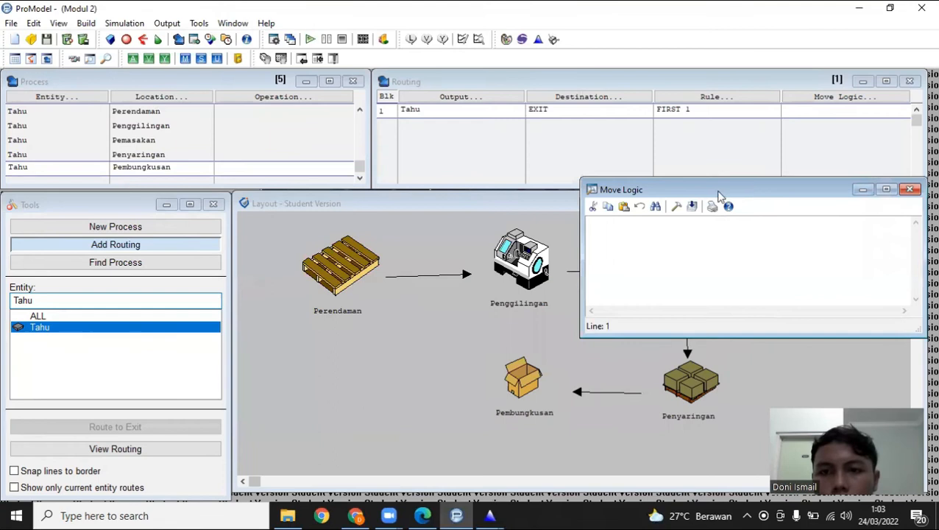
click(676, 207)
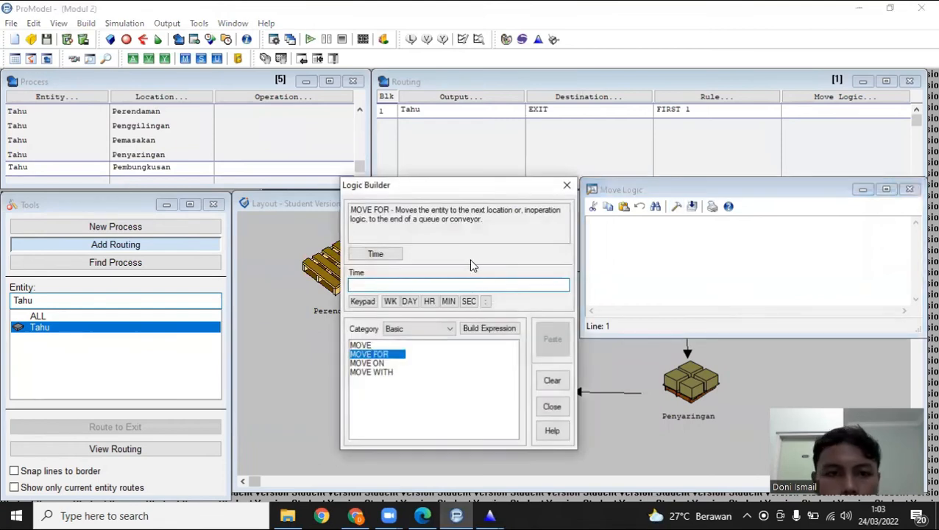
right_click(404, 287)
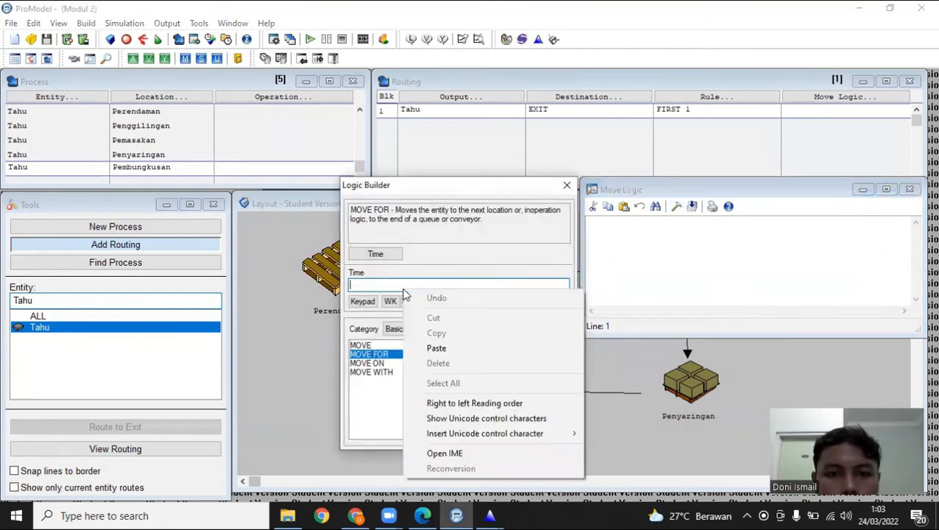
click(435, 348)
click(553, 341)
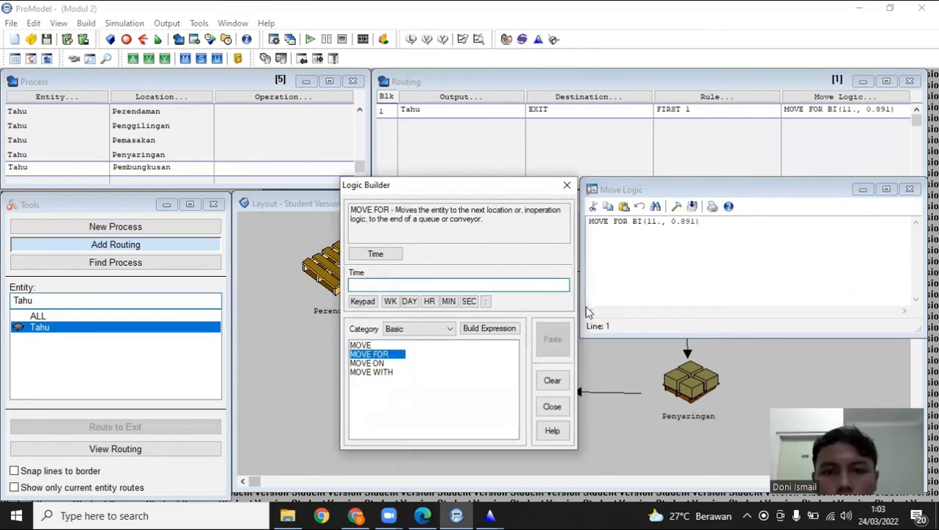
click(911, 191)
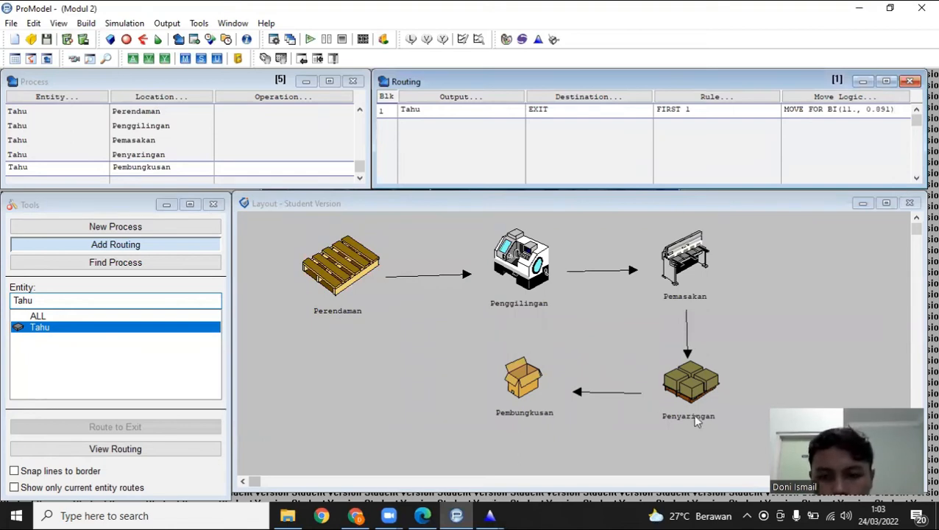
Configure the simulation options with a run time of 8 hours and 10 replications.
key(F10)
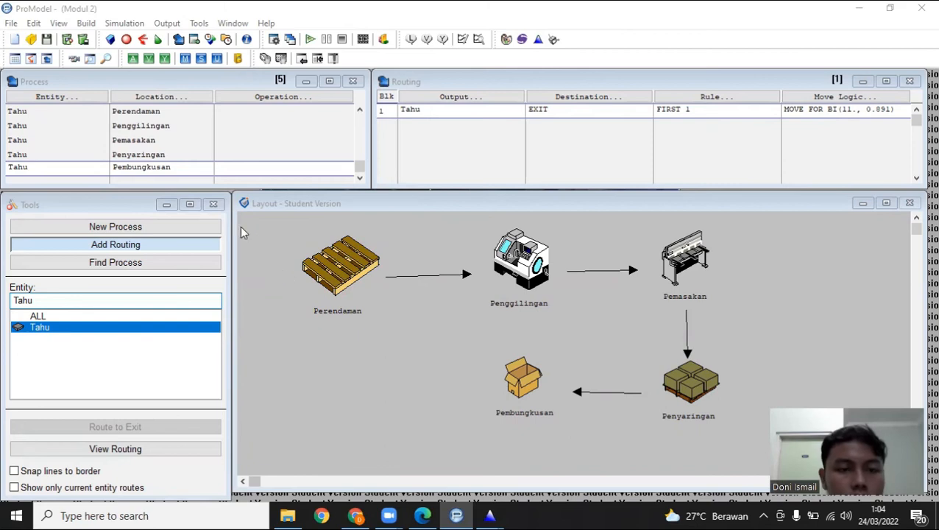
click(125, 23)
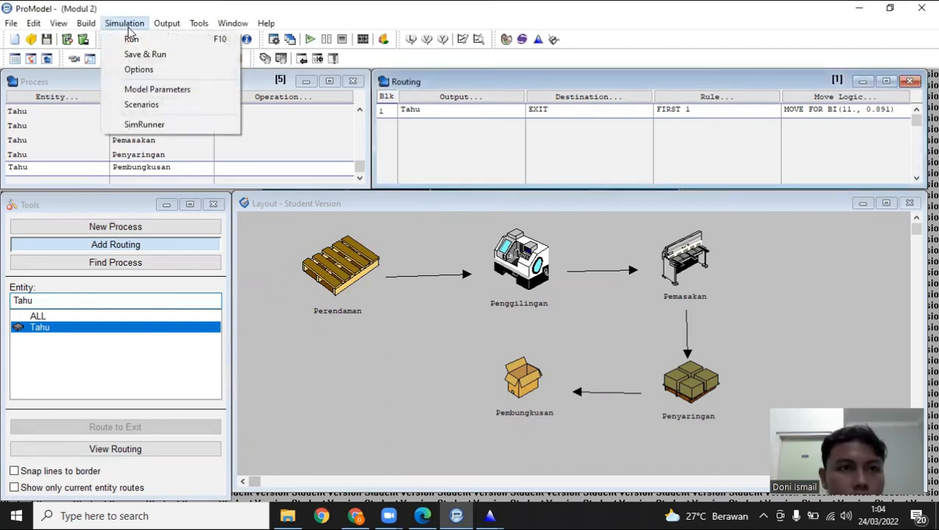
click(137, 70)
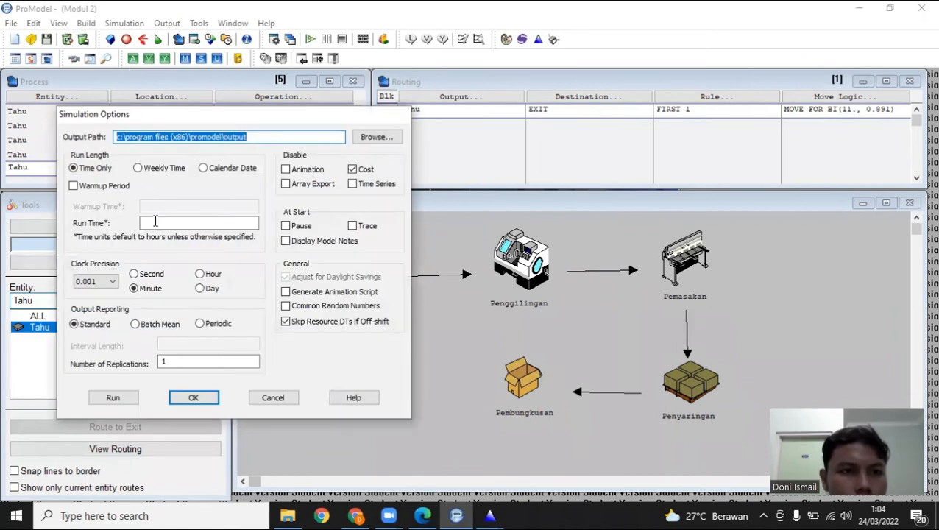
click(155, 222)
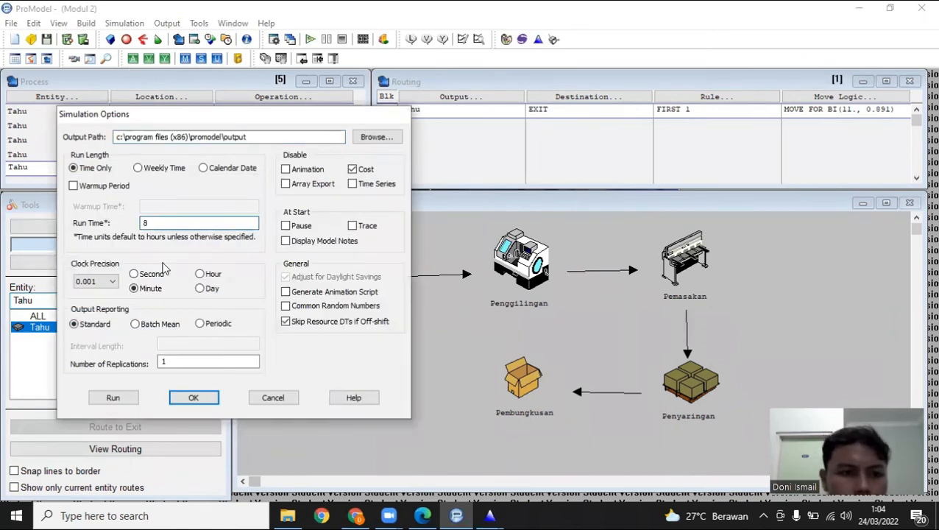
click(223, 360)
text(0)
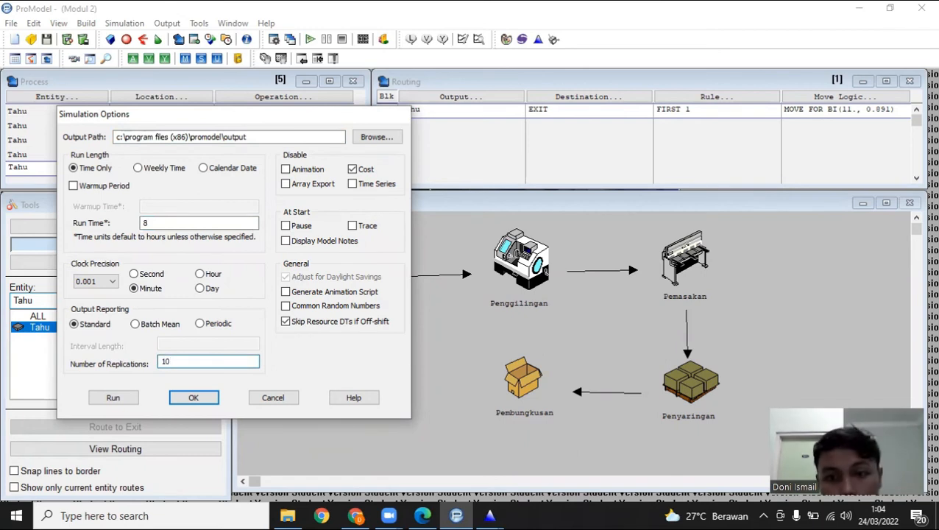
click(209, 399)
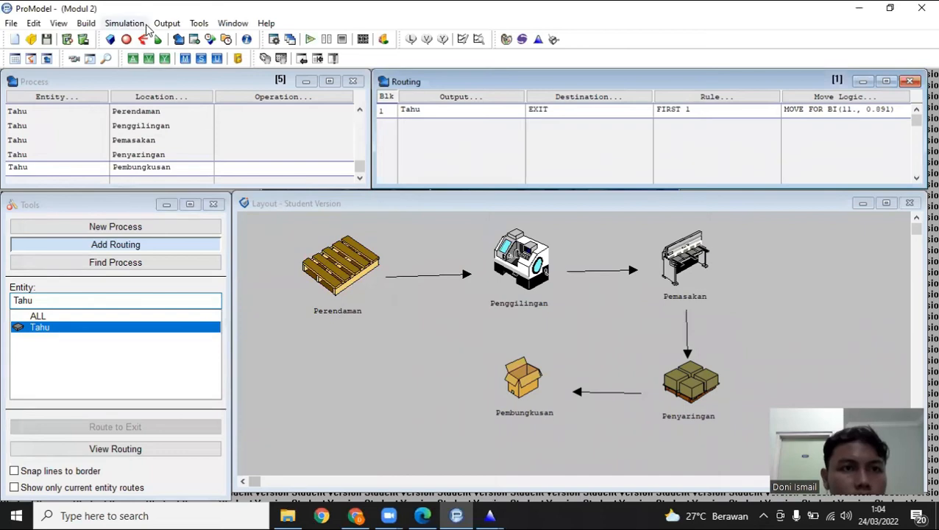
Save the model as Produksi Tahu.mod in Downloads and run the simulation at maximum animation speed.
click(146, 26)
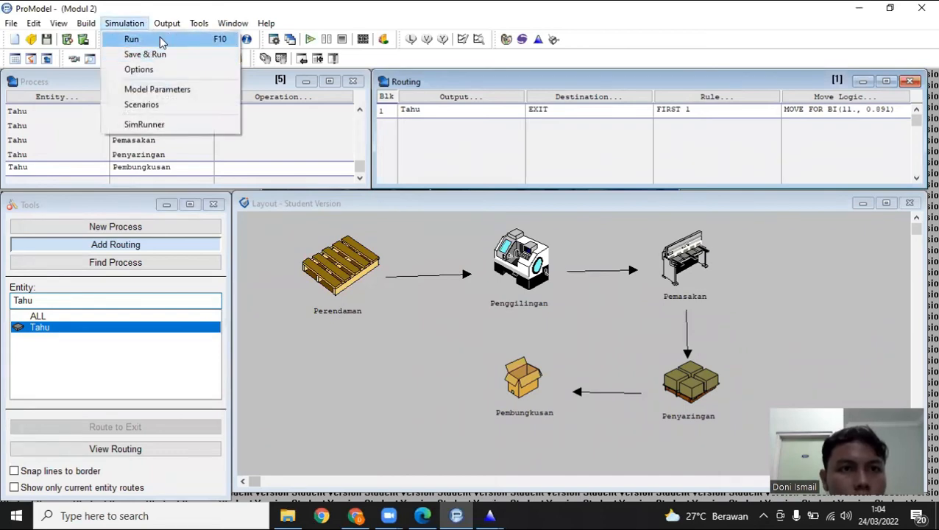
click(160, 39)
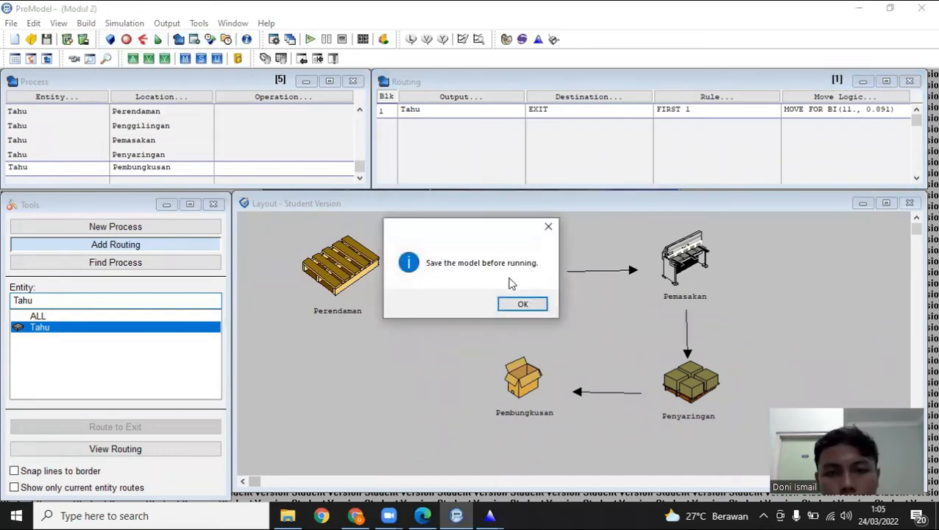
click(520, 303)
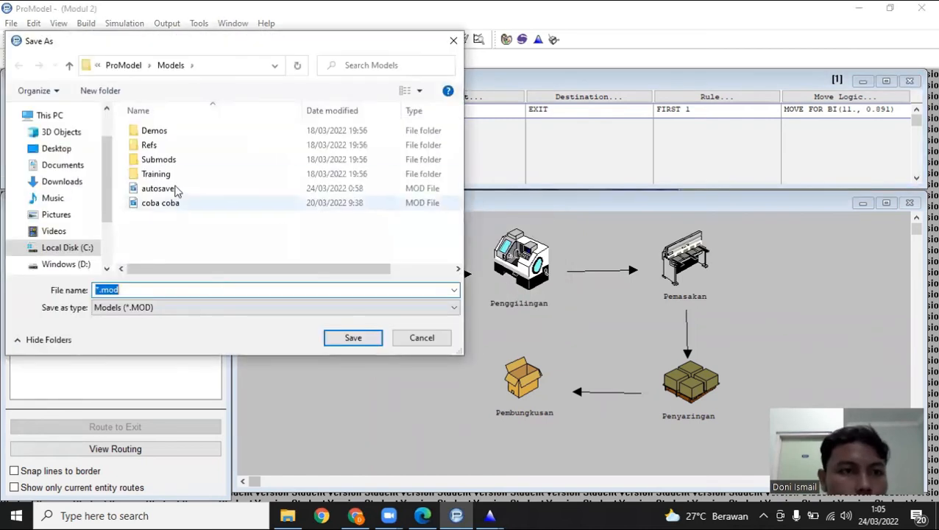
click(63, 181)
double_click(96, 289)
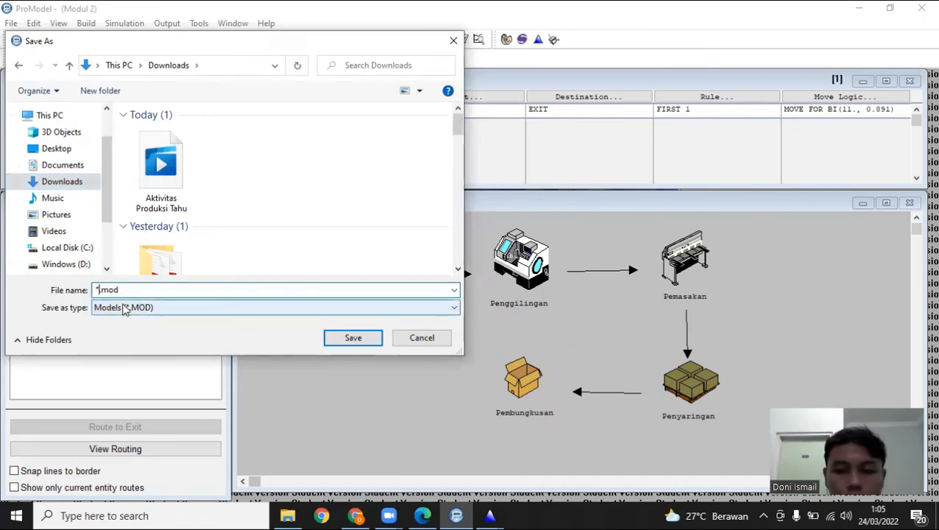
key(BackSpace)
text(Produksi )
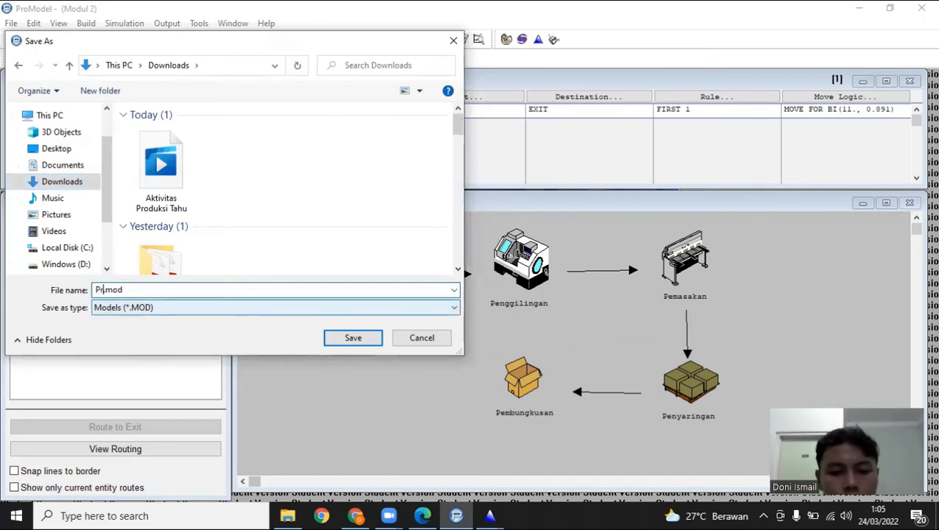
text(Tahu)
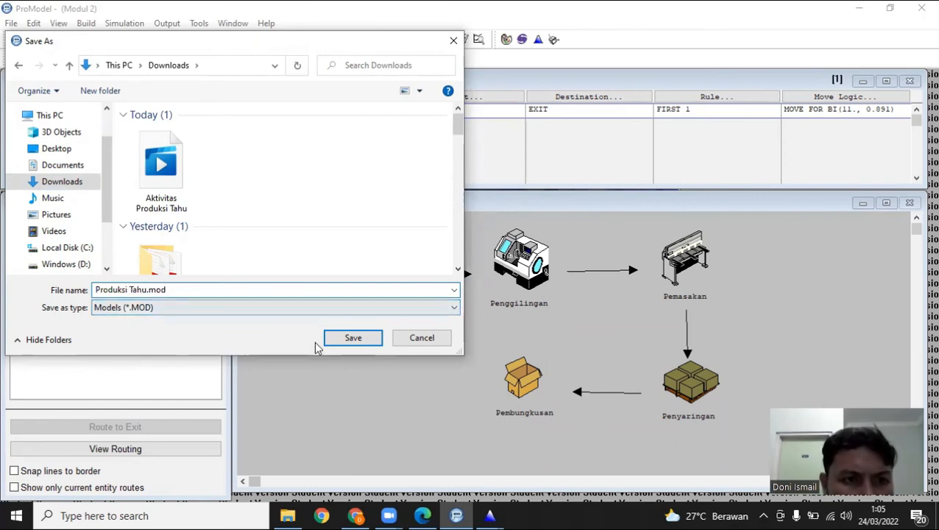
click(353, 339)
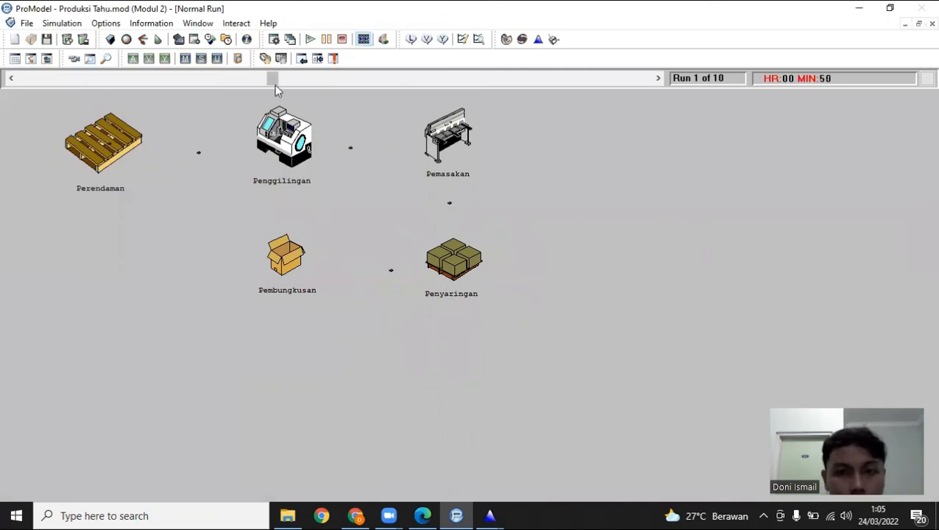
drag(271, 74, 671, 97)
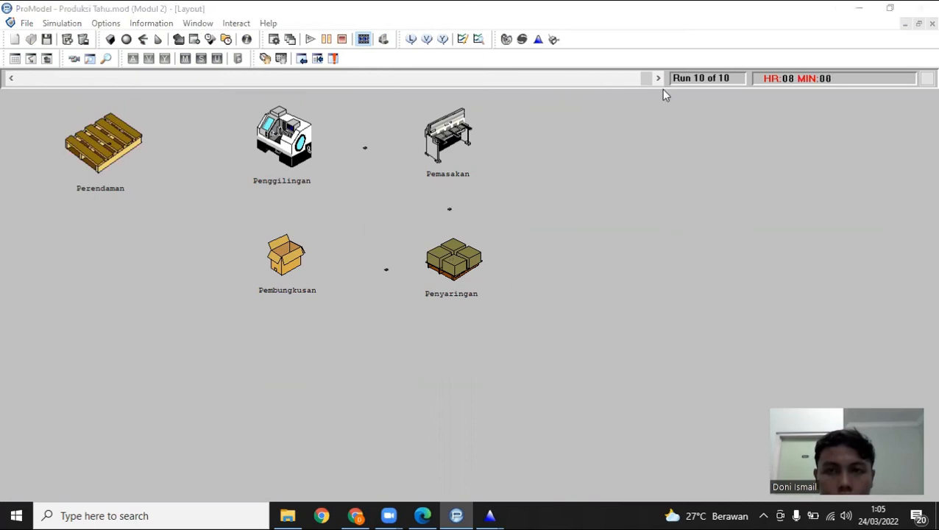
Open the simulation results for all replications of the Normal Run scenario and view the Entity Activity report.
click(486, 308)
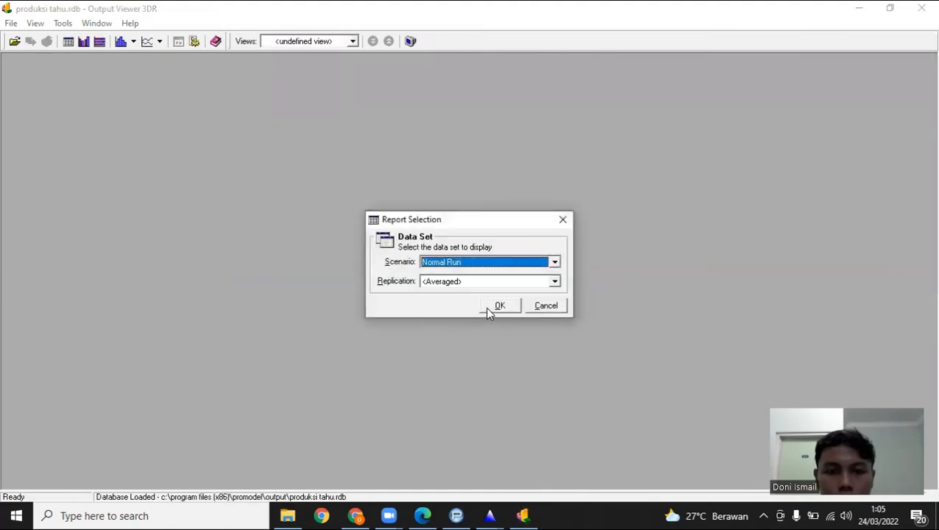
click(555, 282)
click(535, 303)
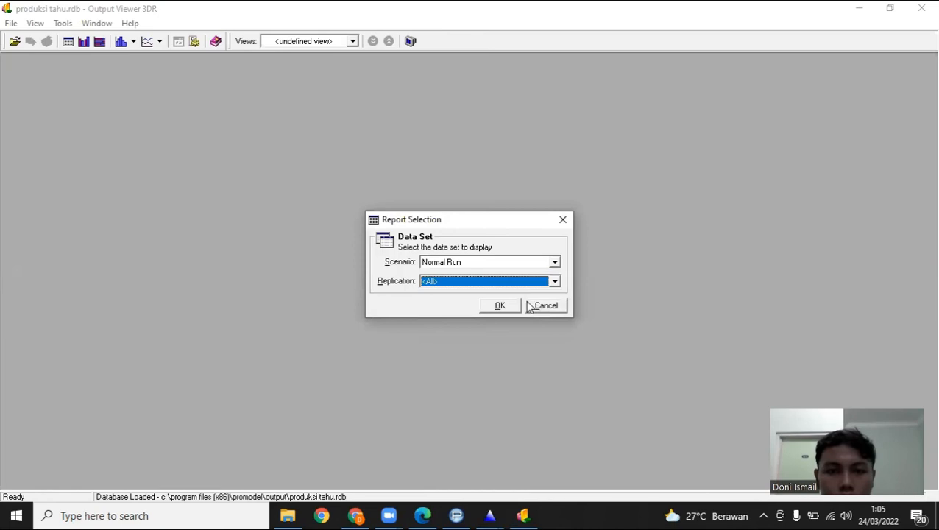
click(502, 307)
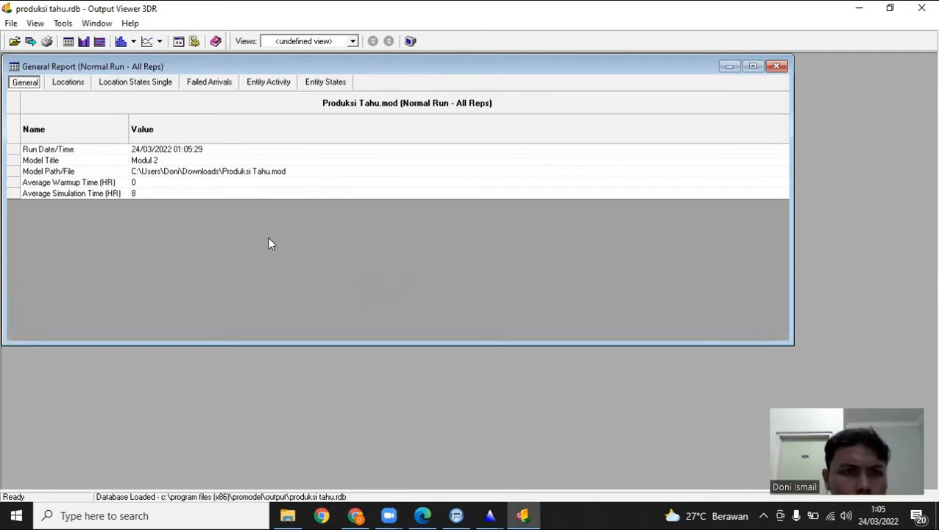
click(278, 87)
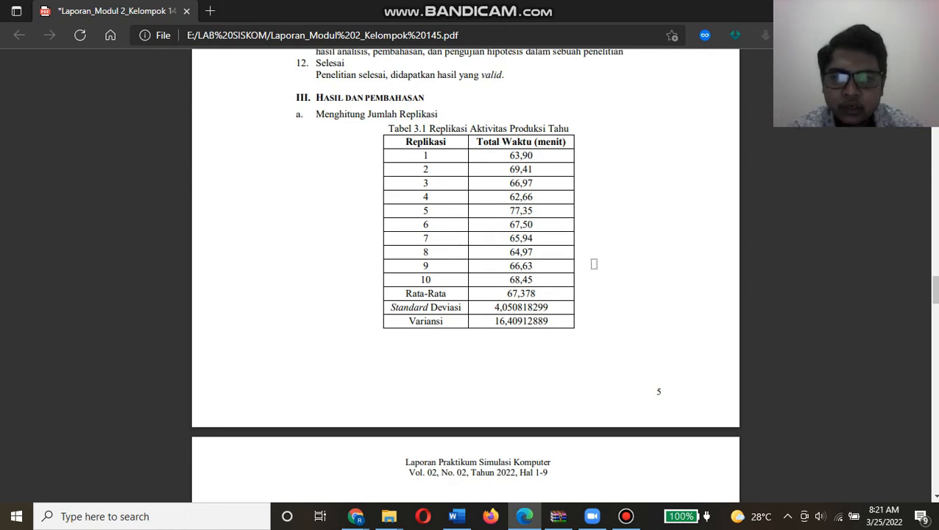
Review the report PDF in the browser, covering the replication count calculation, Welch confidence interval hypotheses and the real system versus ProModel comparison.
scroll(594, 264, down, 1)
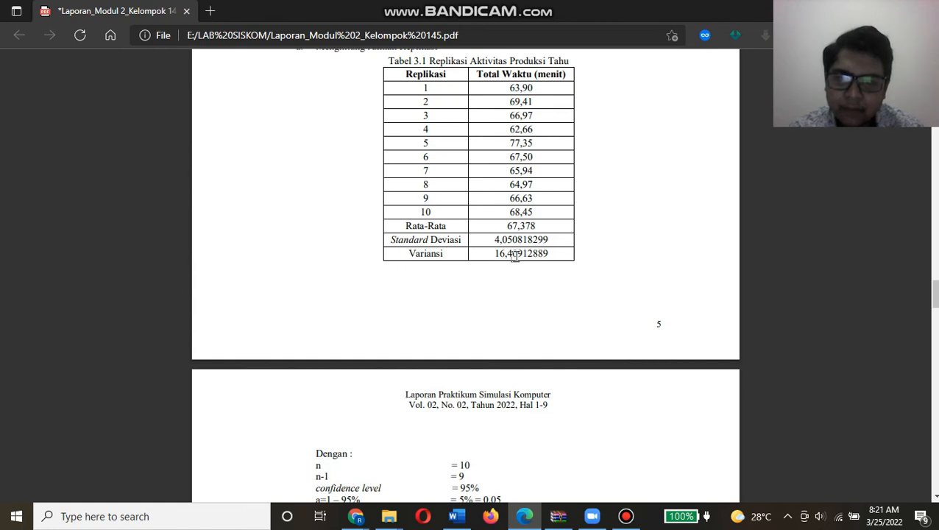
scroll(629, 249, down, 2)
scroll(629, 249, down, 1)
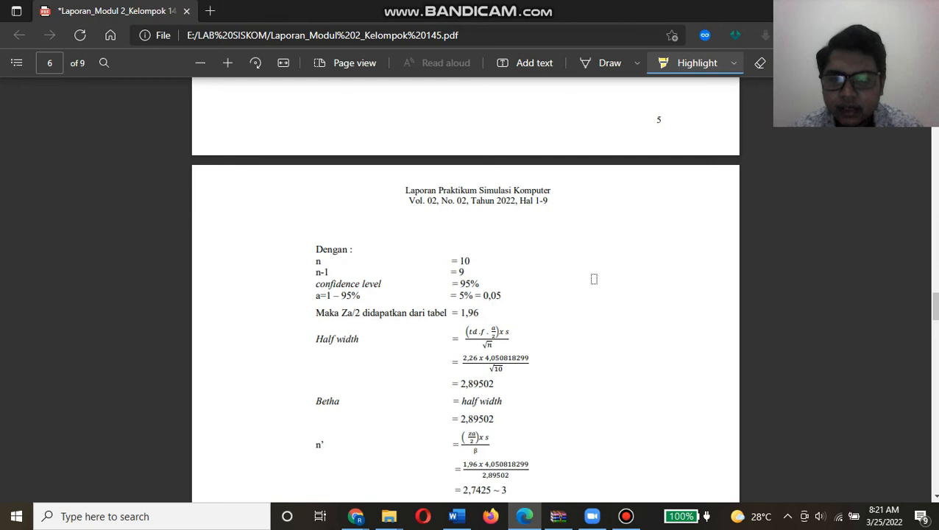
scroll(596, 257, down, 3)
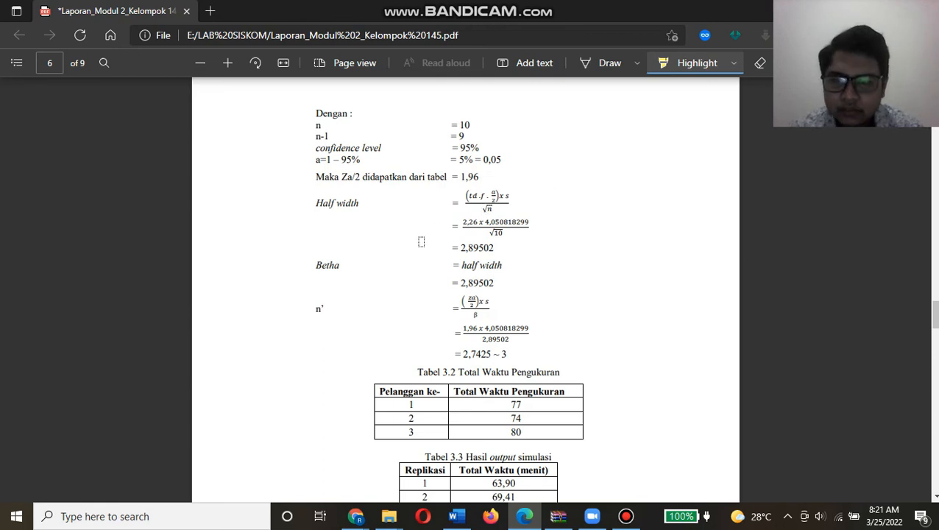
scroll(501, 356, down, 3)
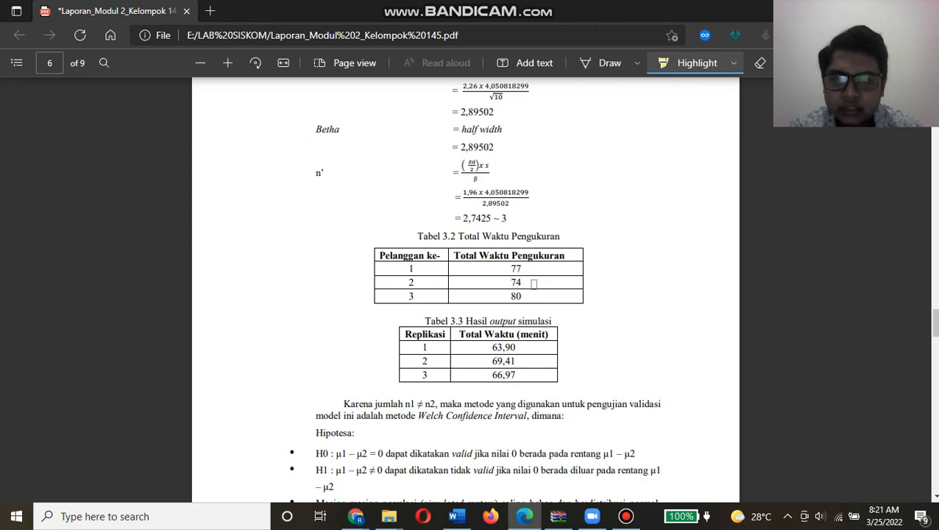
scroll(492, 286, down, 2)
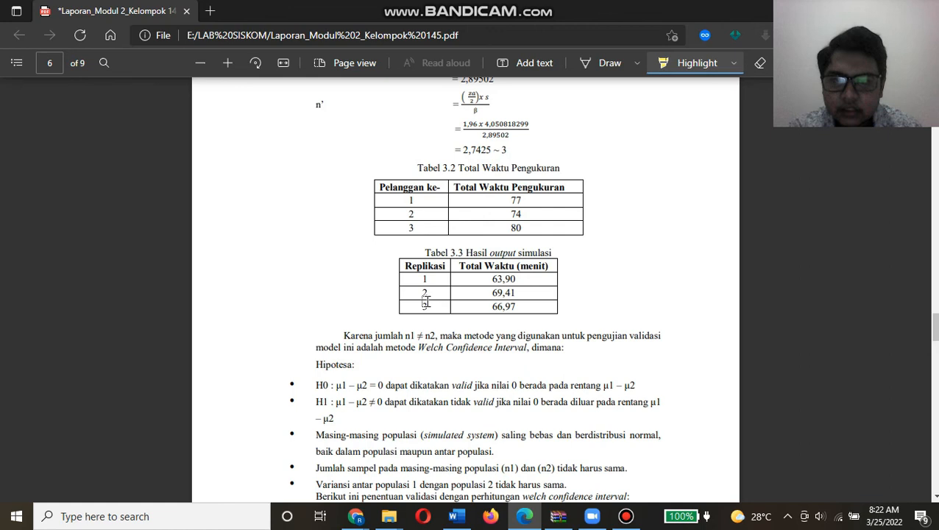
scroll(572, 289, down, 3)
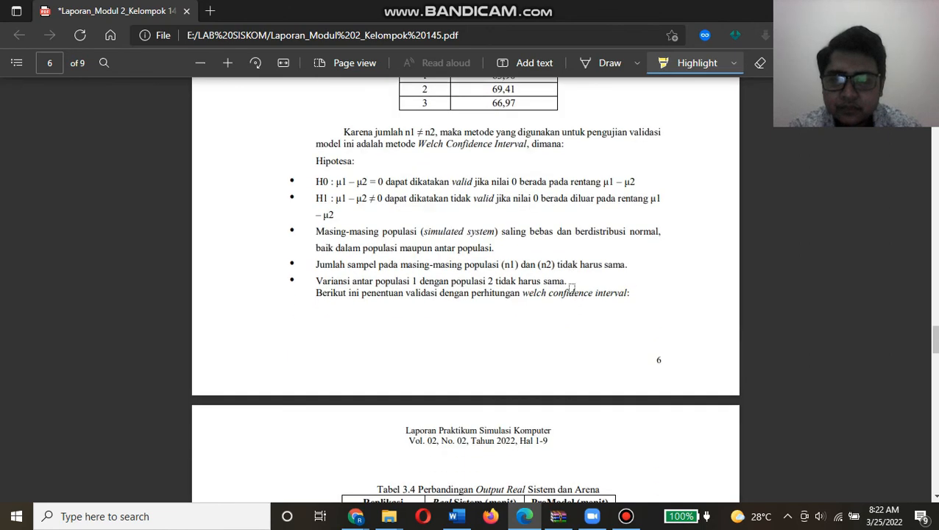
scroll(467, 266, up, 1)
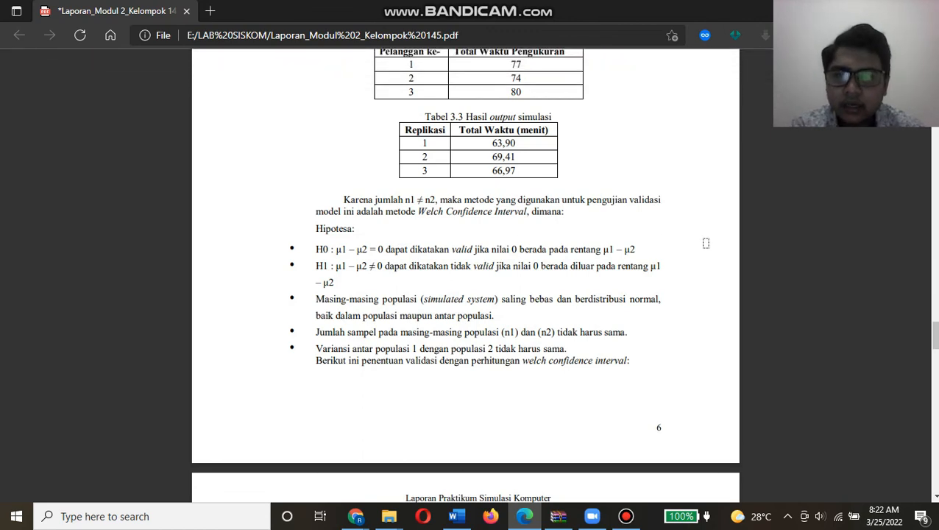
scroll(549, 295, down, 2)
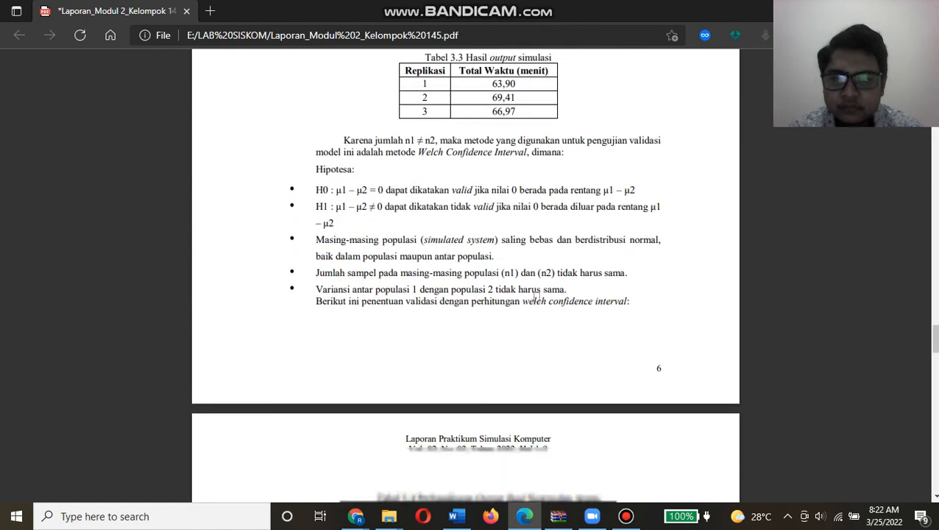
scroll(331, 275, down, 4)
scroll(434, 234, down, 4)
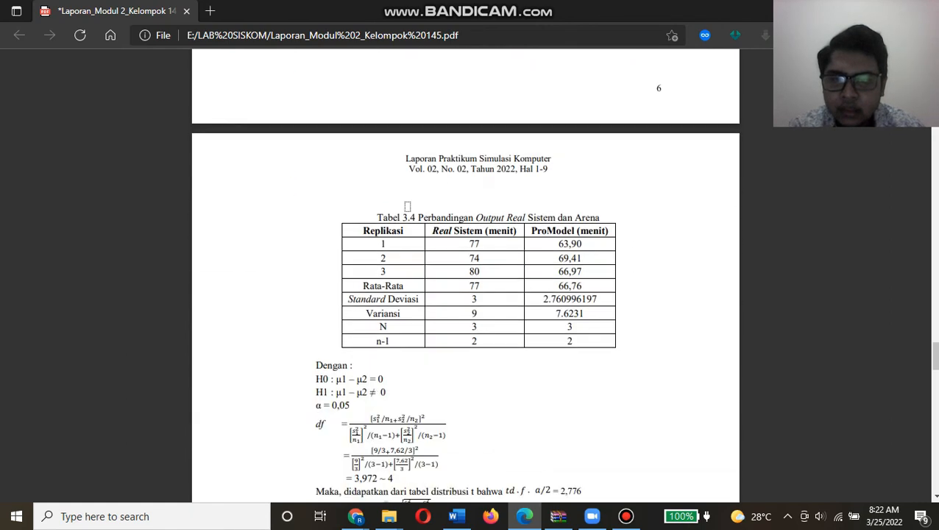